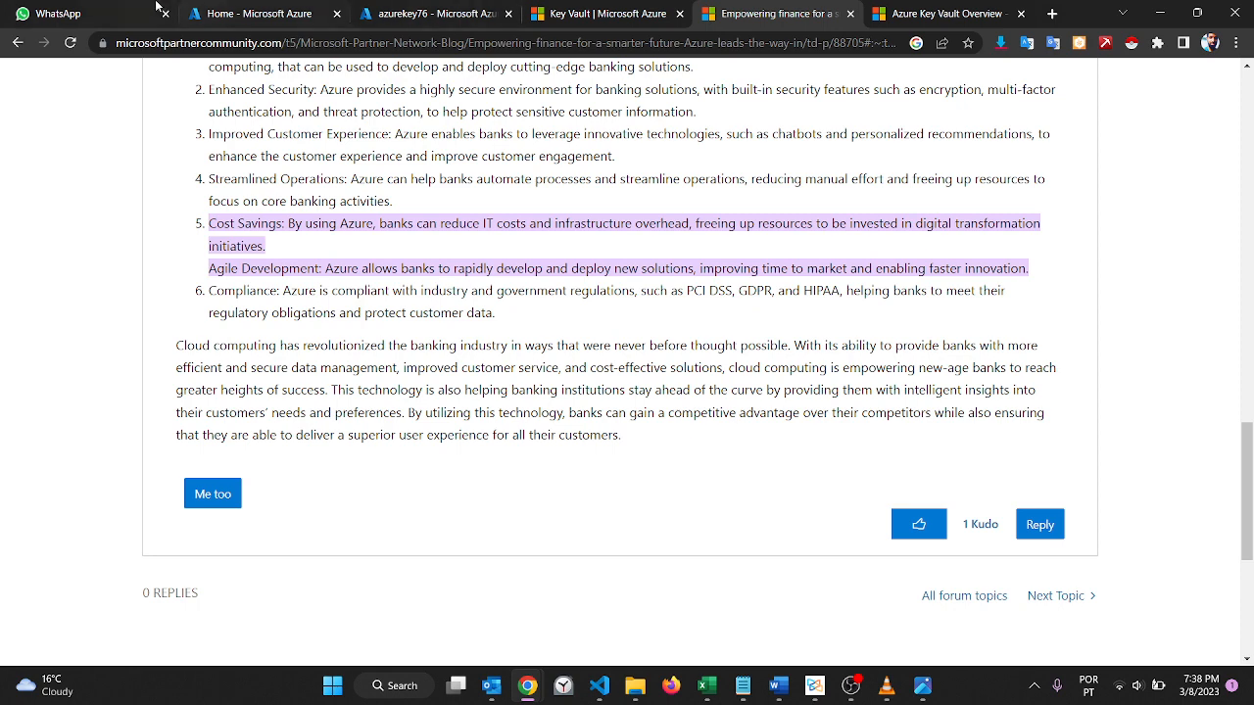
# Step: Start creating a new key vault in the Azure portal and assign it to the azuredevops resource group
pyautogui.click(255, 8)
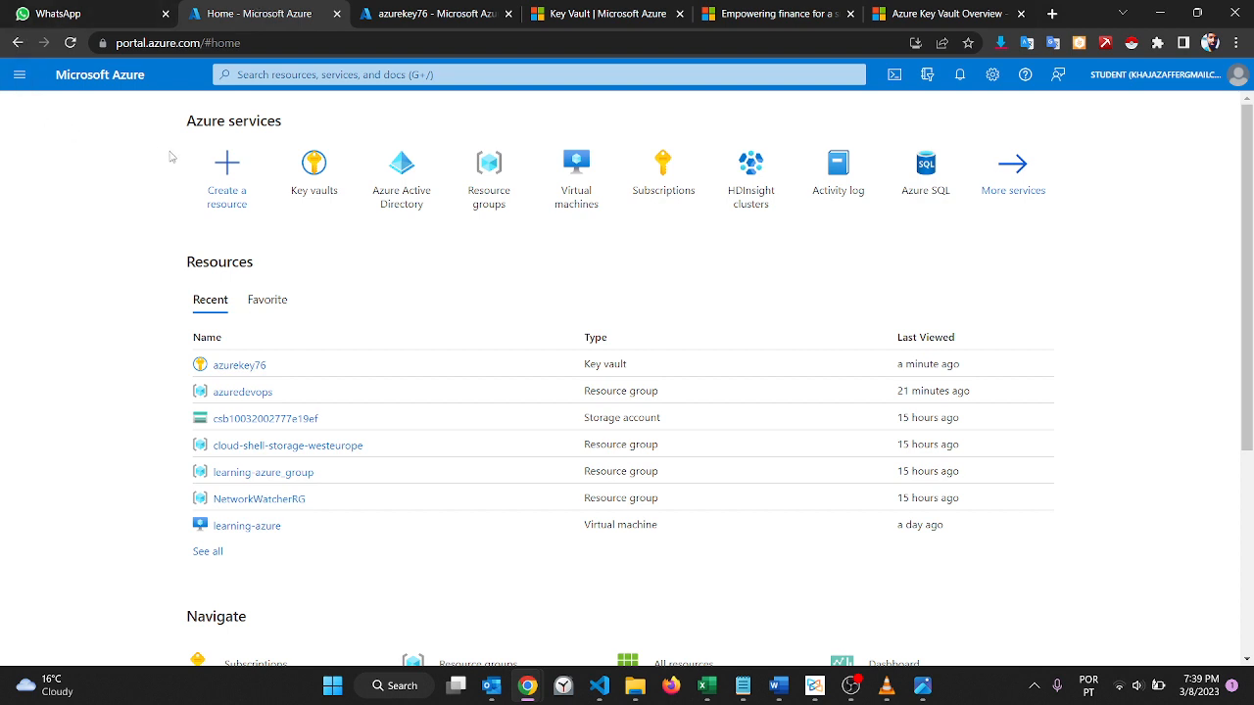
pyautogui.click(312, 191)
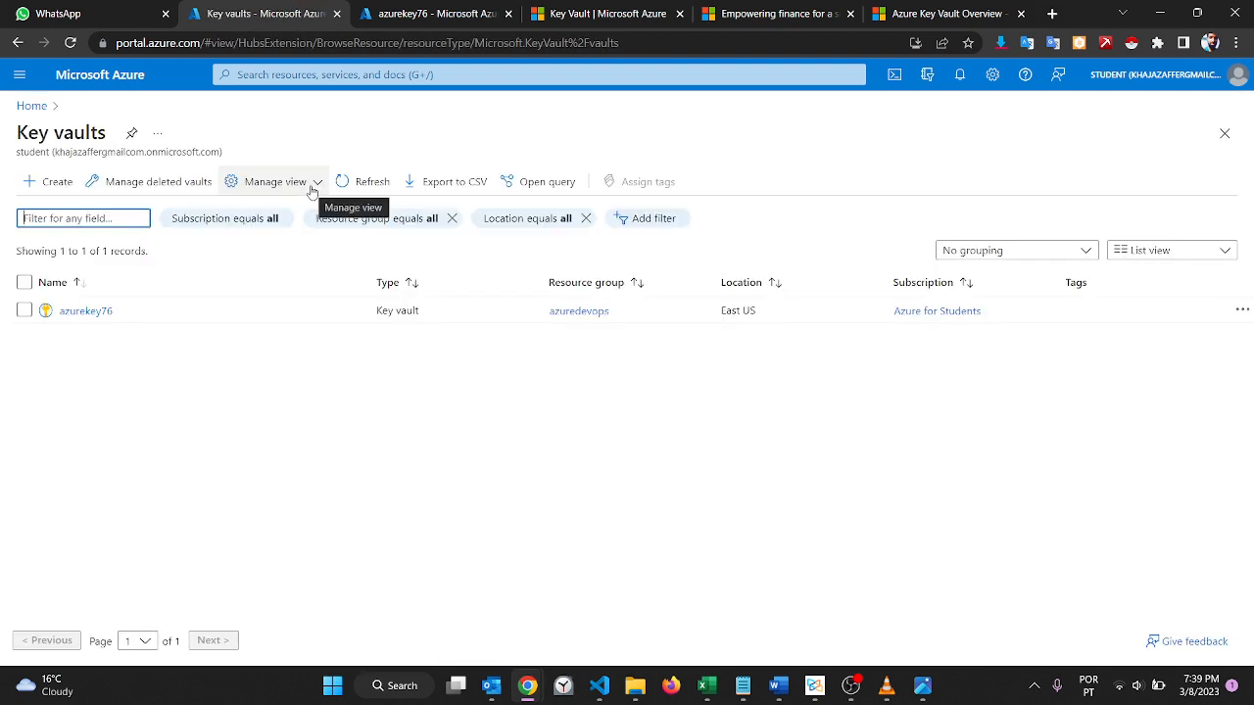
pyautogui.click(58, 186)
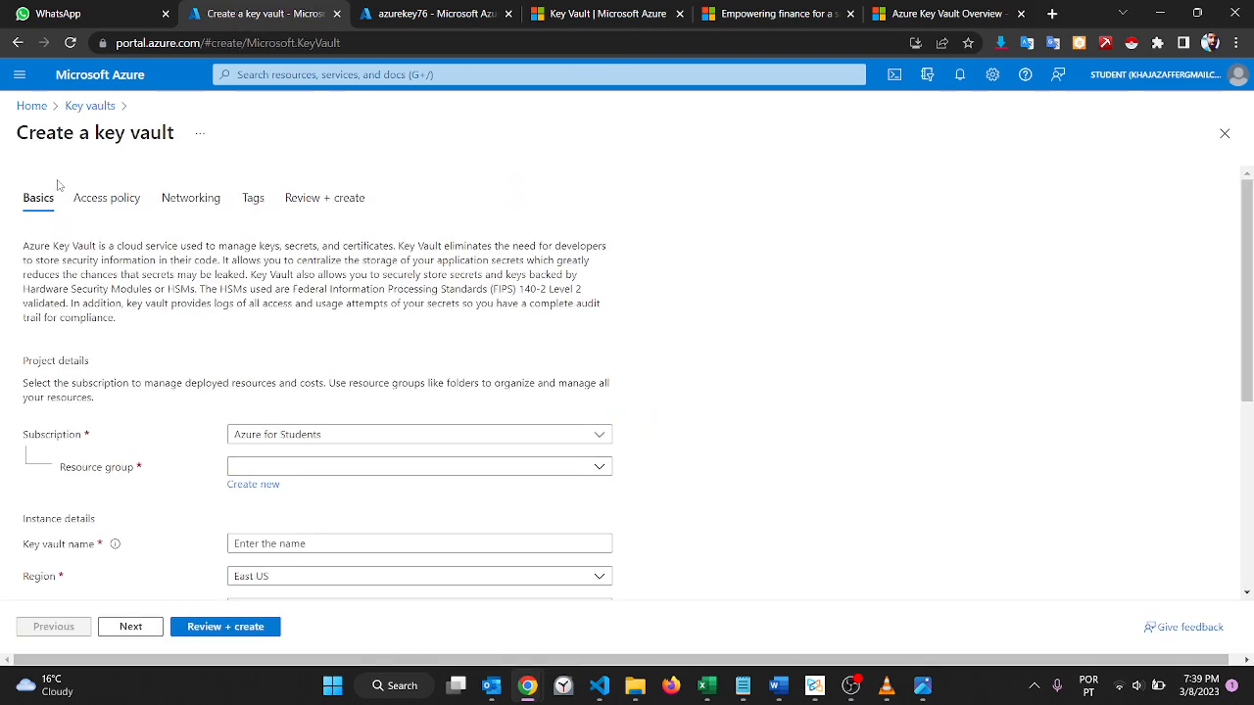
pyautogui.scroll(-2, 171, 283)
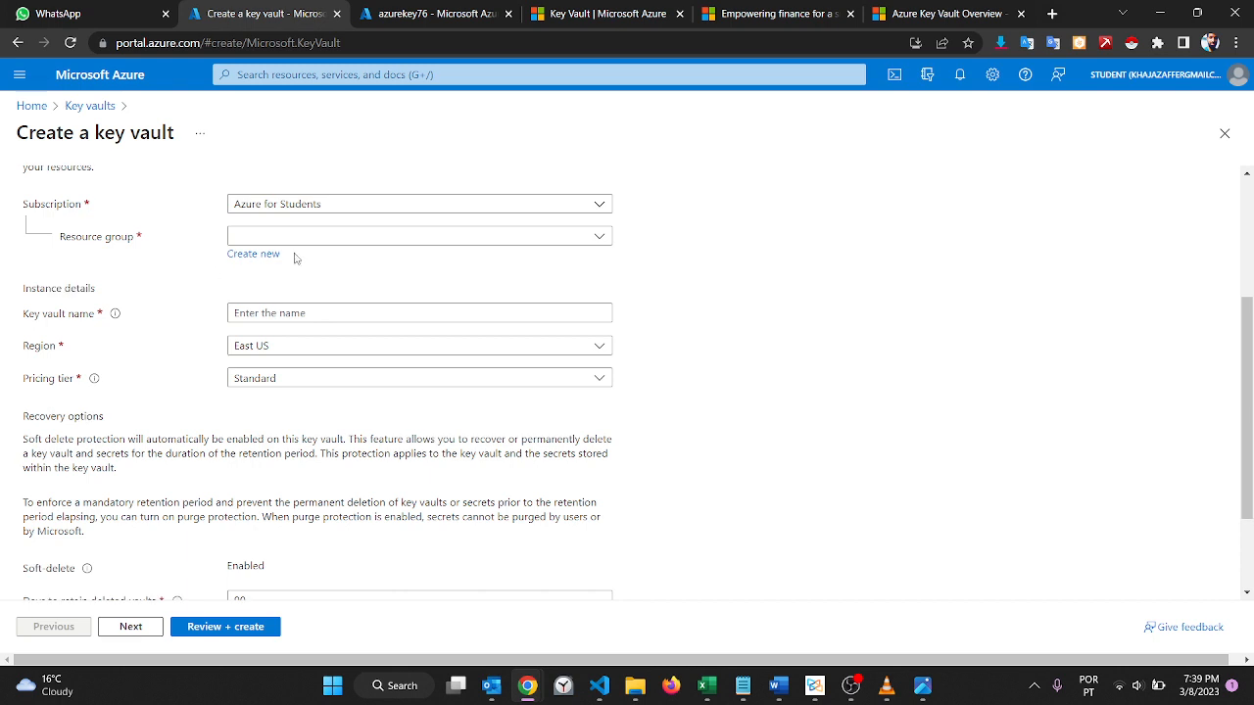
pyautogui.click(333, 242)
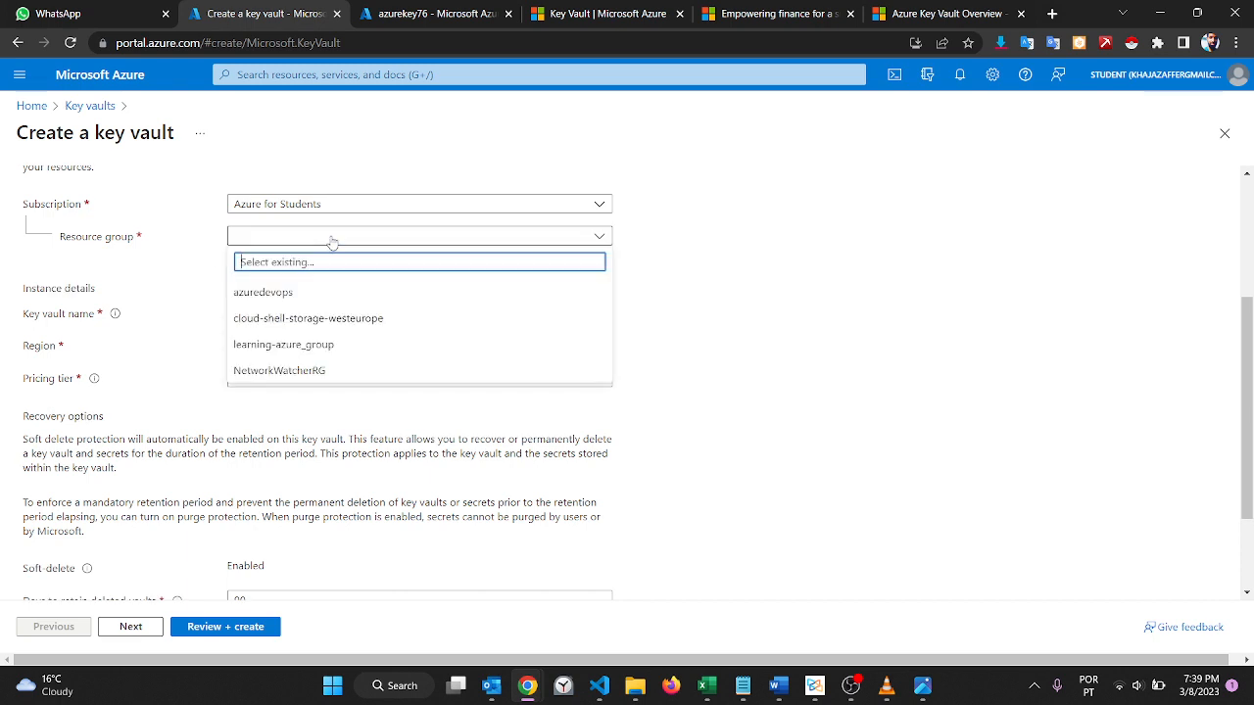
pyautogui.click(274, 295)
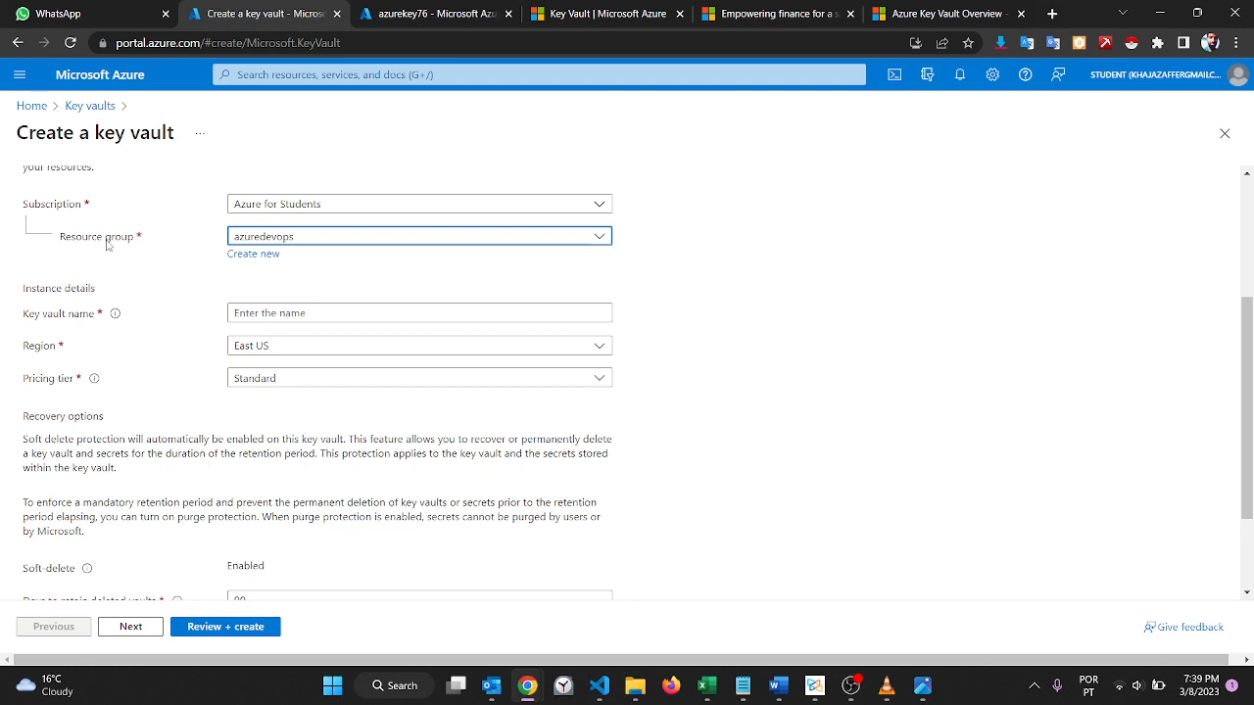
# Step: Name the key vault firstkey122
pyautogui.click(323, 313)
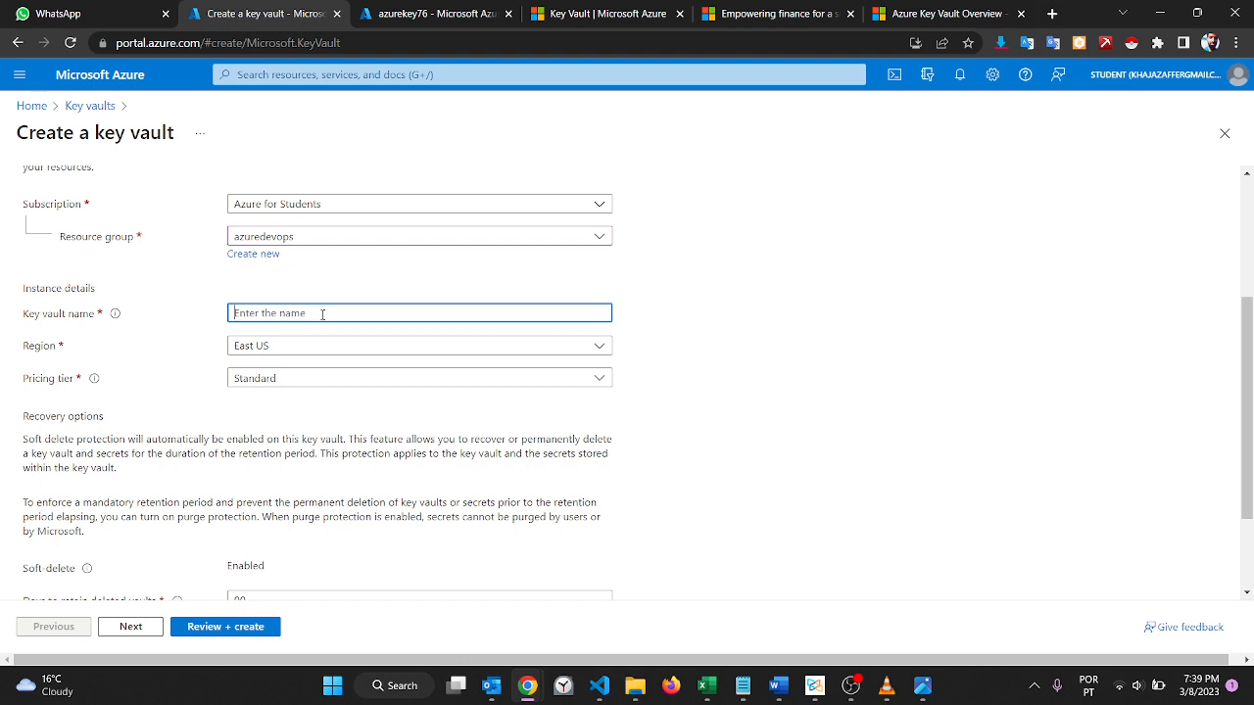
pyautogui.write('firstkey')
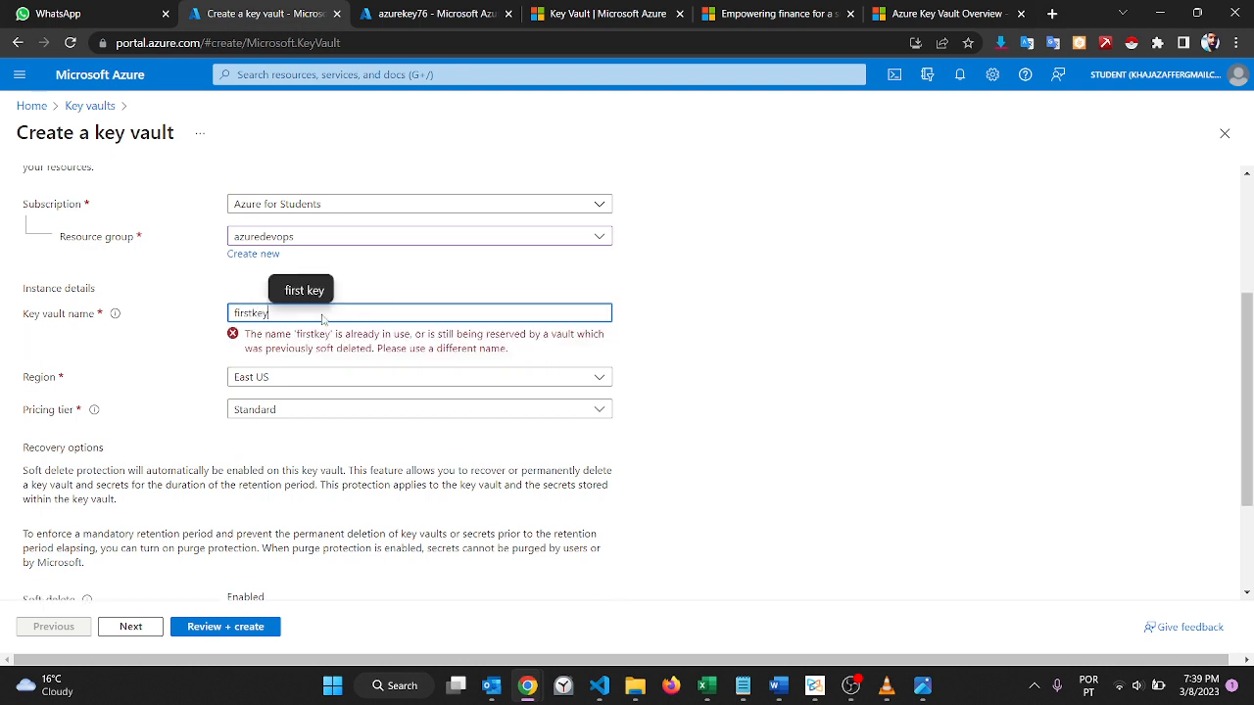
pyautogui.write('122')
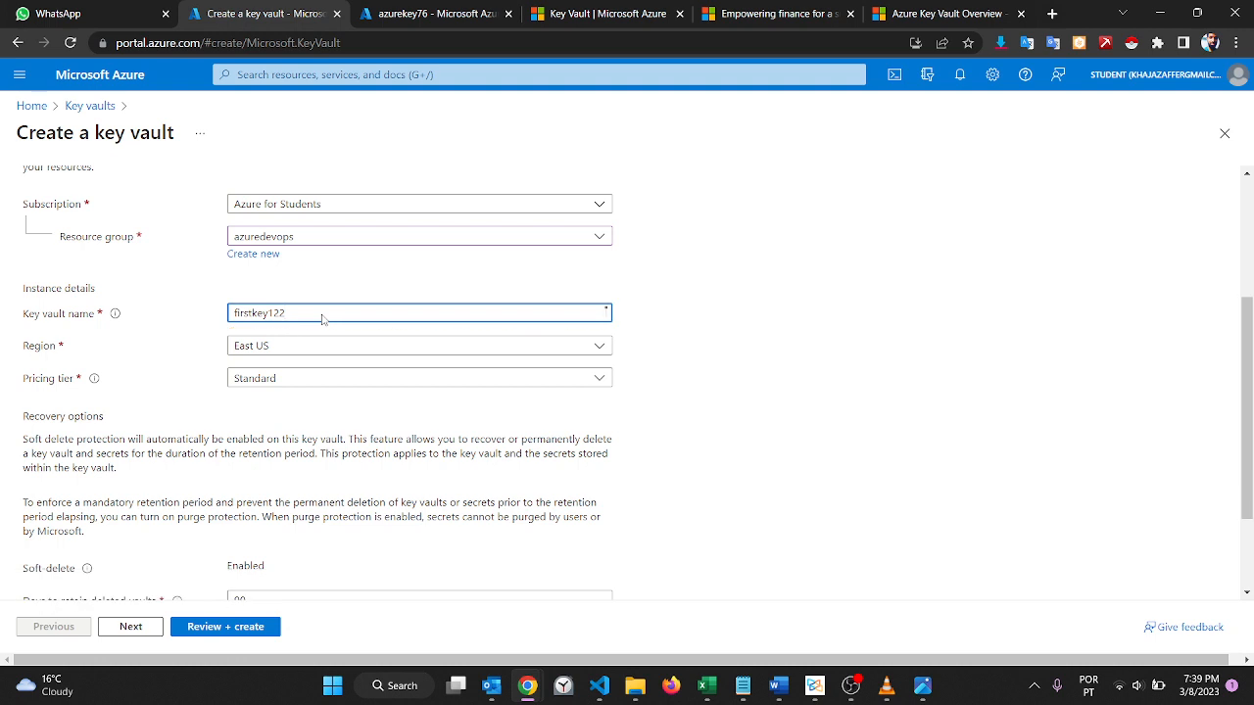
pyautogui.click(681, 446)
# Step: Set the retention period for deleted vaults to 50 days
pyautogui.scroll(-3, 680, 447)
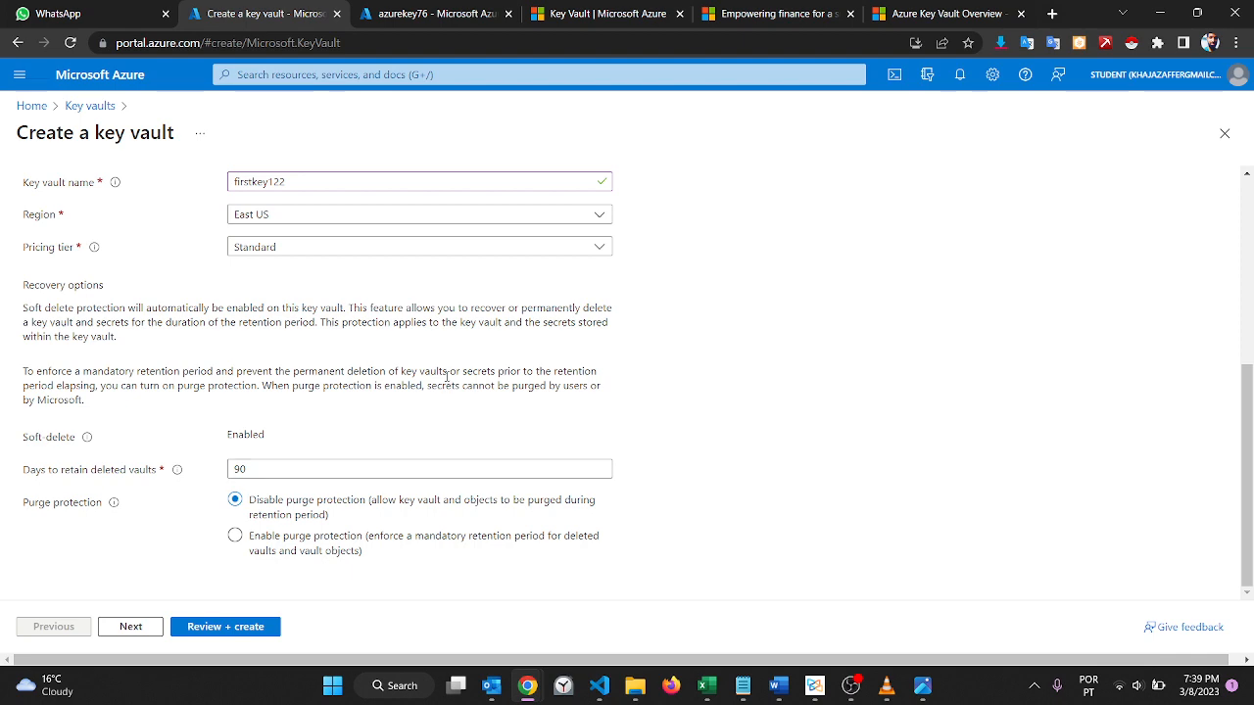
pyautogui.scroll(1, 442, 373)
pyautogui.scroll(-1, 445, 375)
pyautogui.click(242, 468)
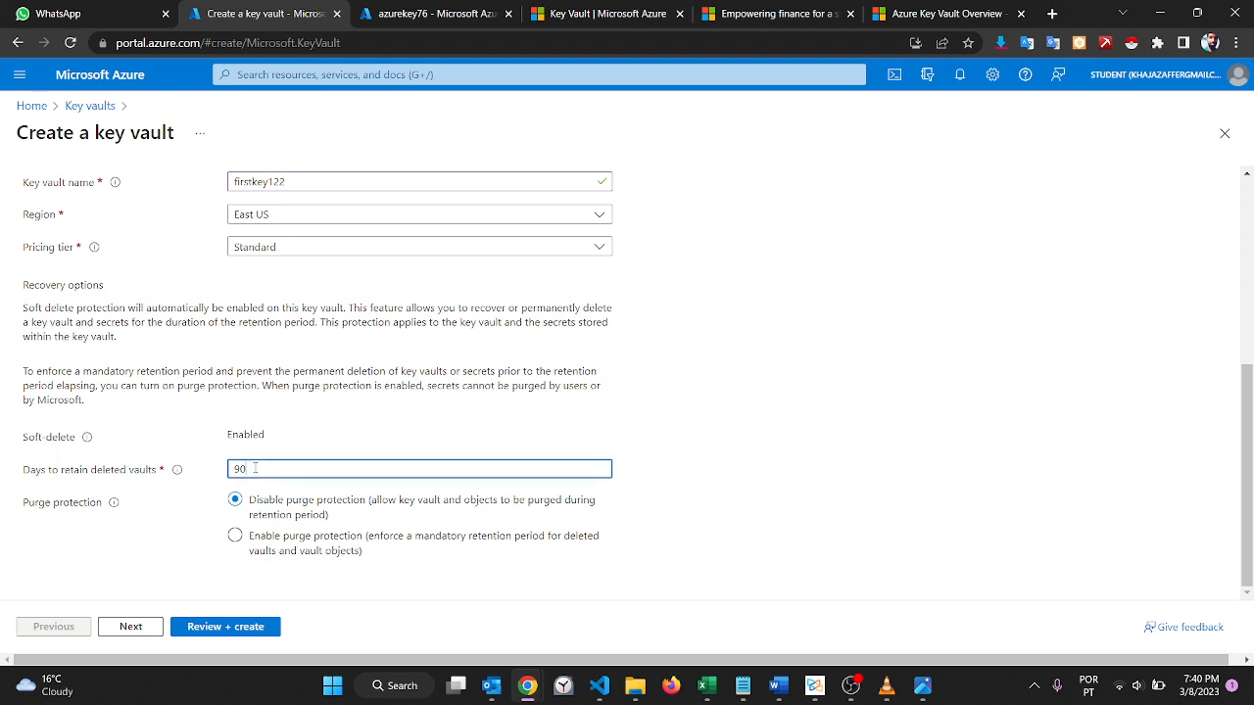
pyautogui.press('BackSpace')
pyautogui.press('BackSpace')
pyautogui.write('7')
pyautogui.press('BackSpace')
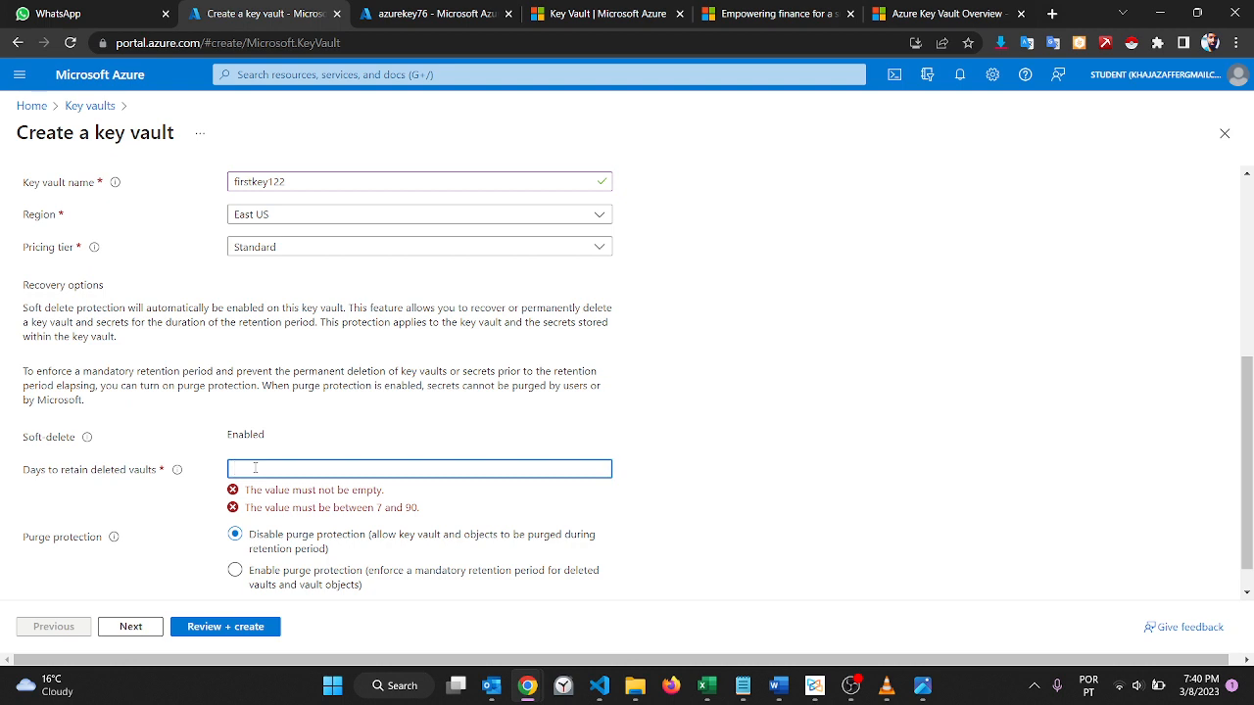
pyautogui.write('50')
pyautogui.click(353, 447)
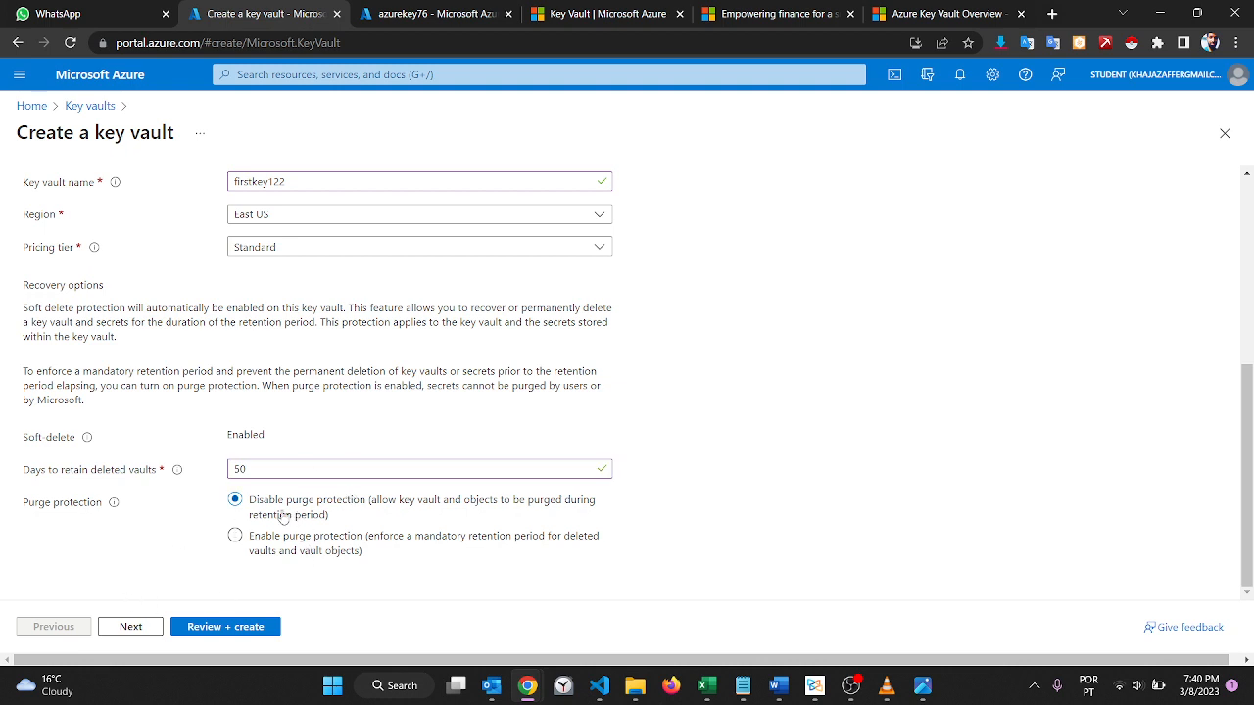
# Step: Proceed with Azure Virtual Machines for deployment disabled in the access policy, review the configuration and create the key vault
pyautogui.click(134, 627)
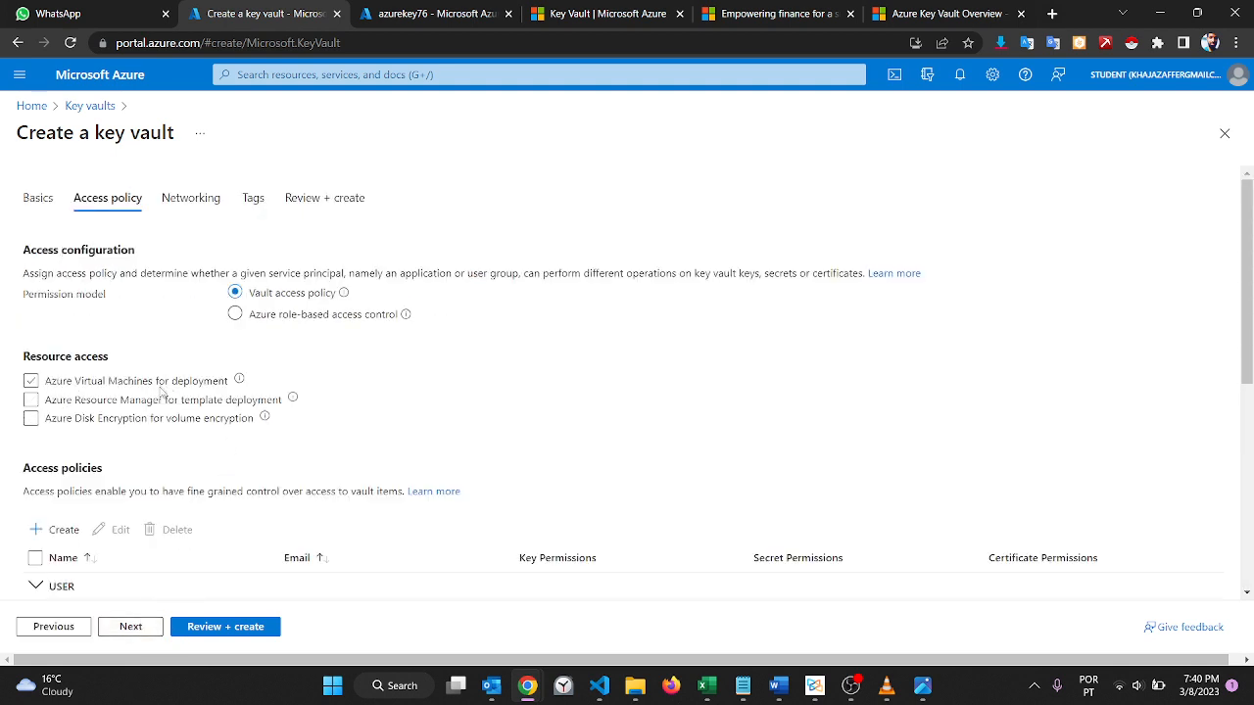
pyautogui.click(31, 382)
pyautogui.click(336, 197)
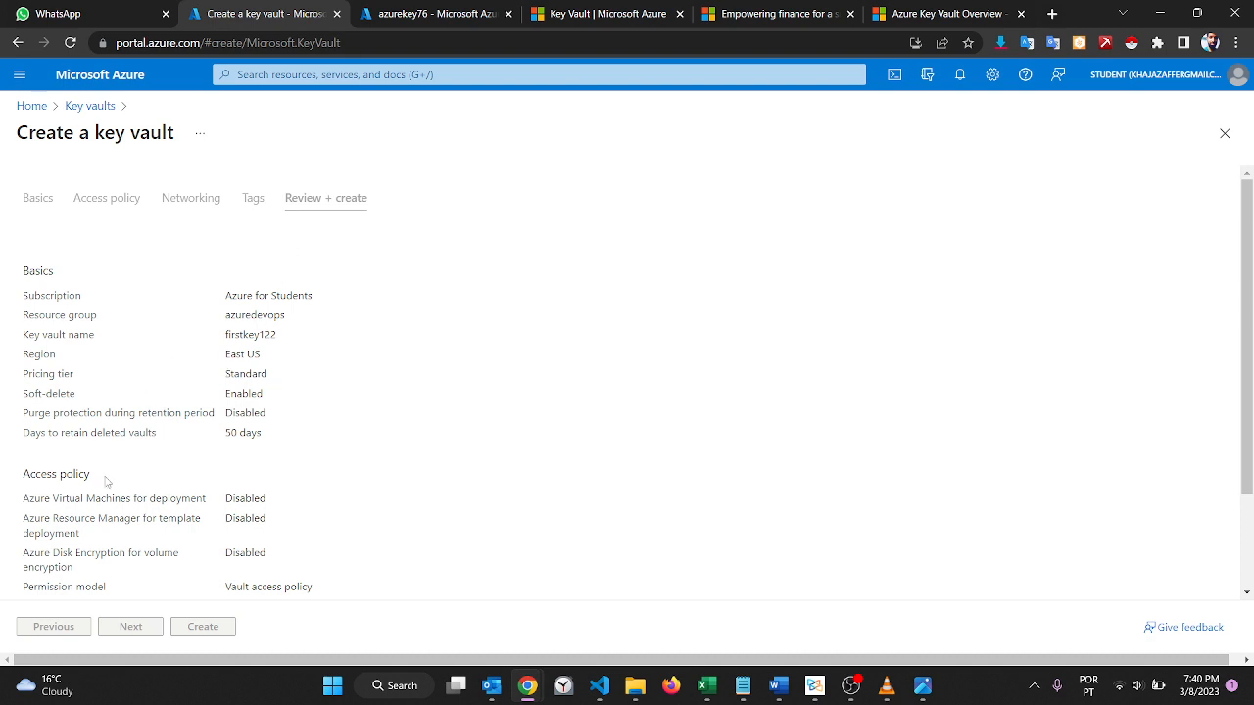
pyautogui.scroll(-2, 107, 480)
pyautogui.scroll(2, 106, 480)
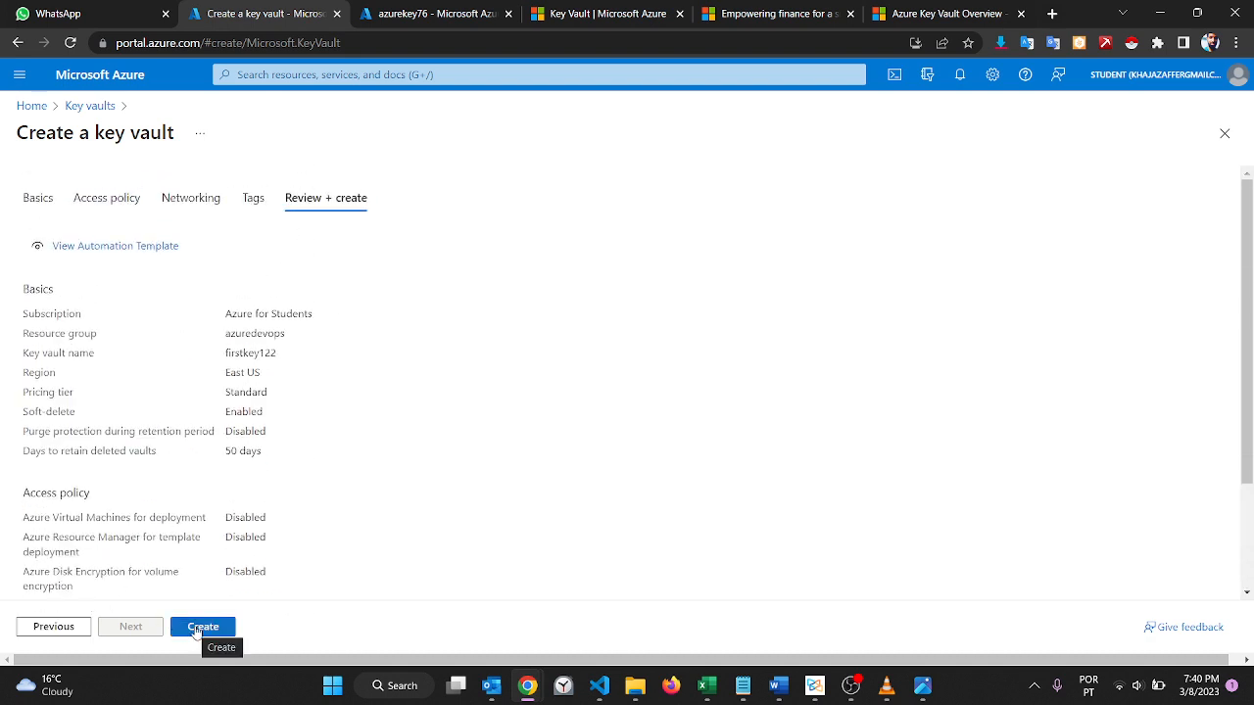
pyautogui.click(197, 631)
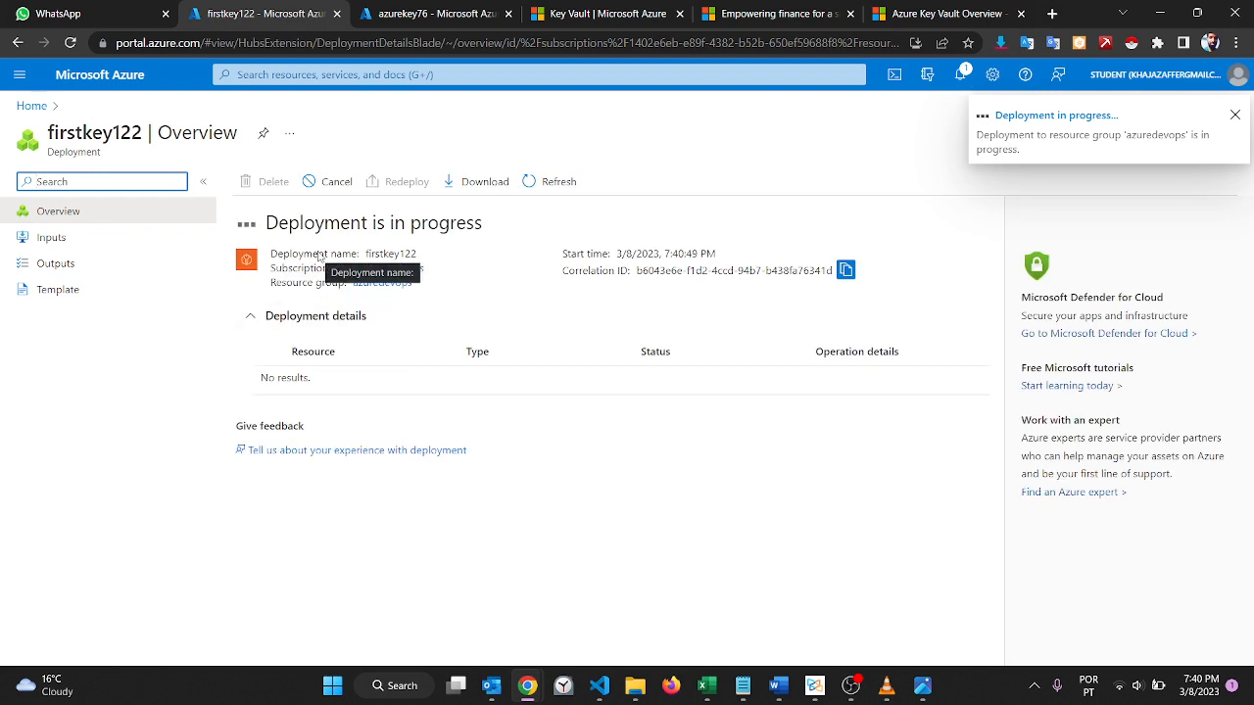
# Step: Open the list of all users in Azure Active Directory
pyautogui.click(33, 106)
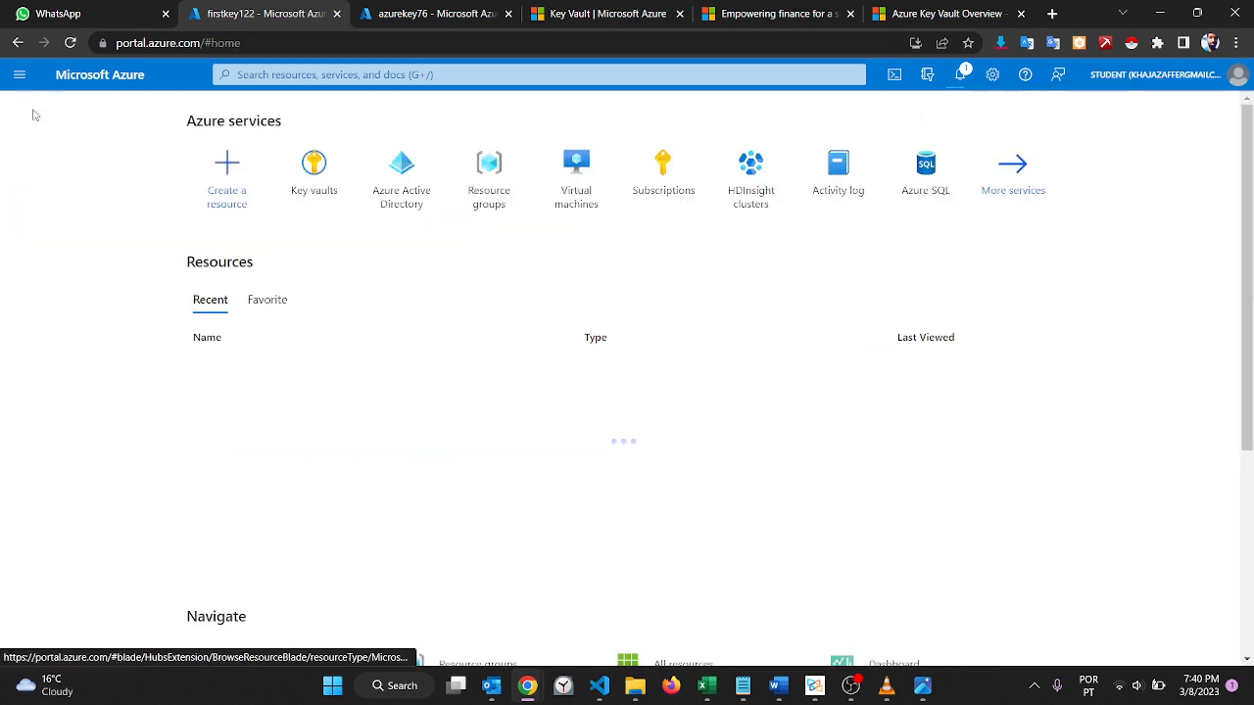
pyautogui.click(414, 173)
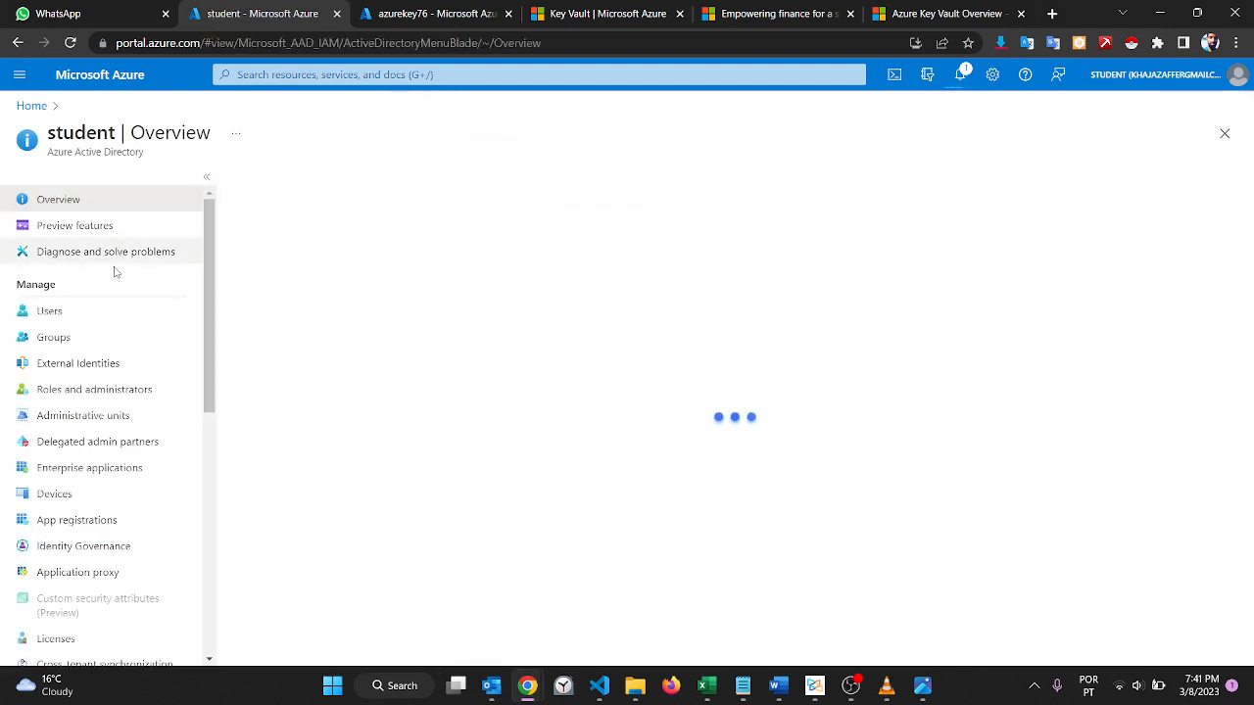
pyautogui.click(123, 323)
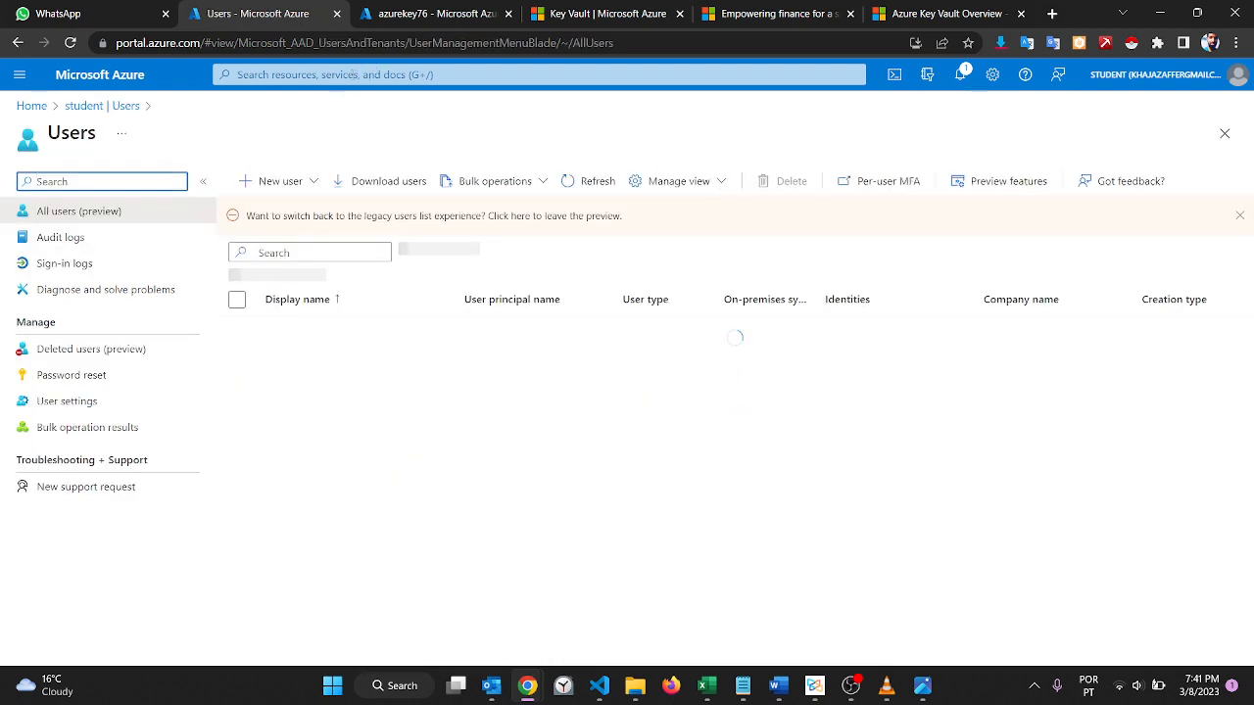
pyautogui.click(350, 74)
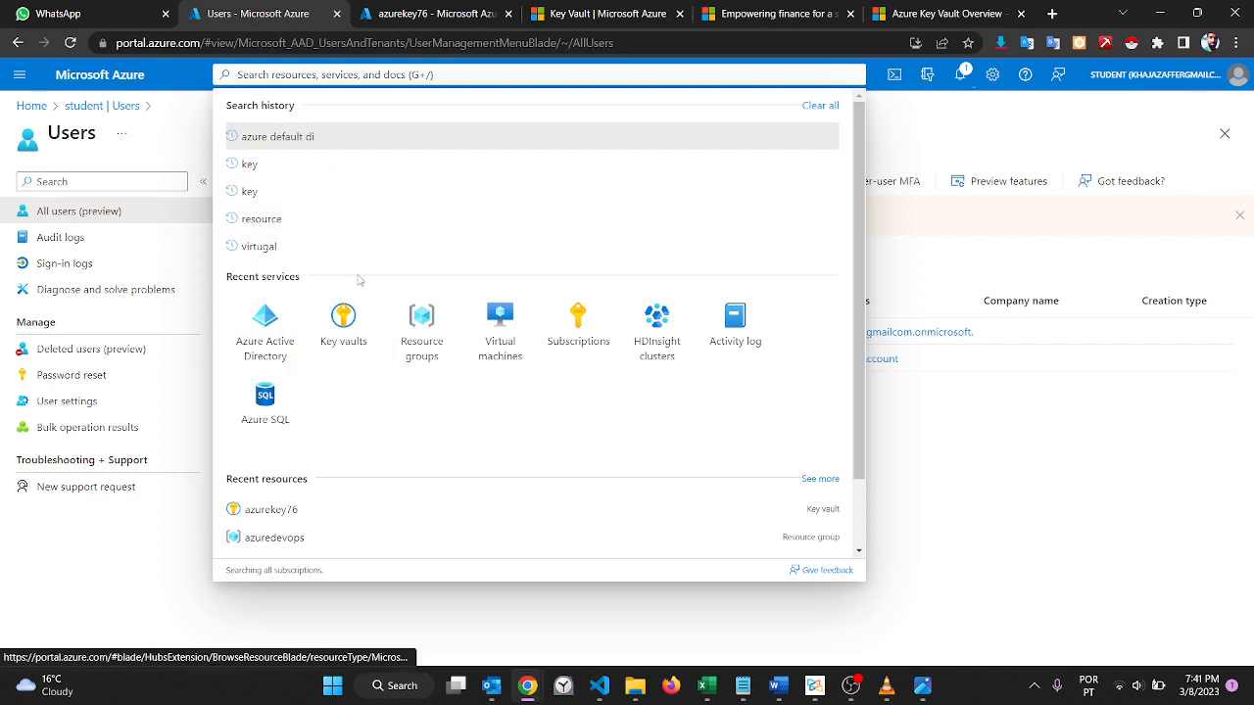
pyautogui.click(940, 142)
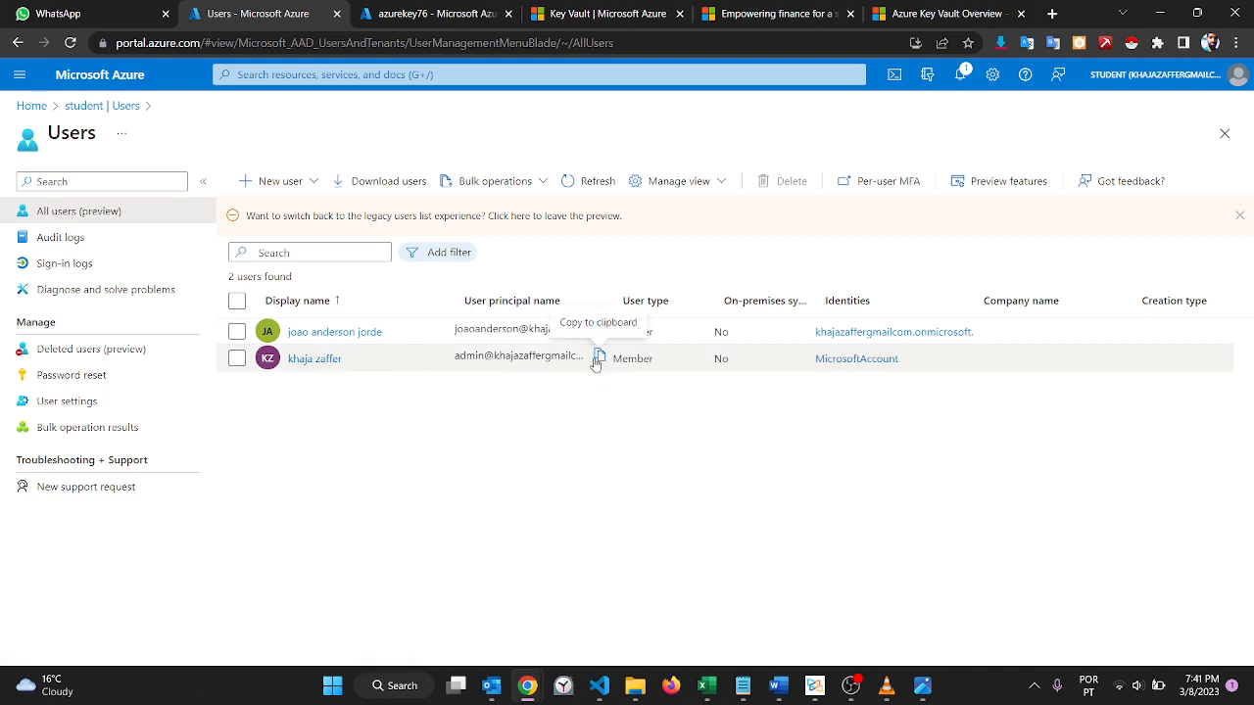
# Step: Examine the admin user's overview, assigned roles and audit logs, and return to the users list
pyautogui.click(311, 359)
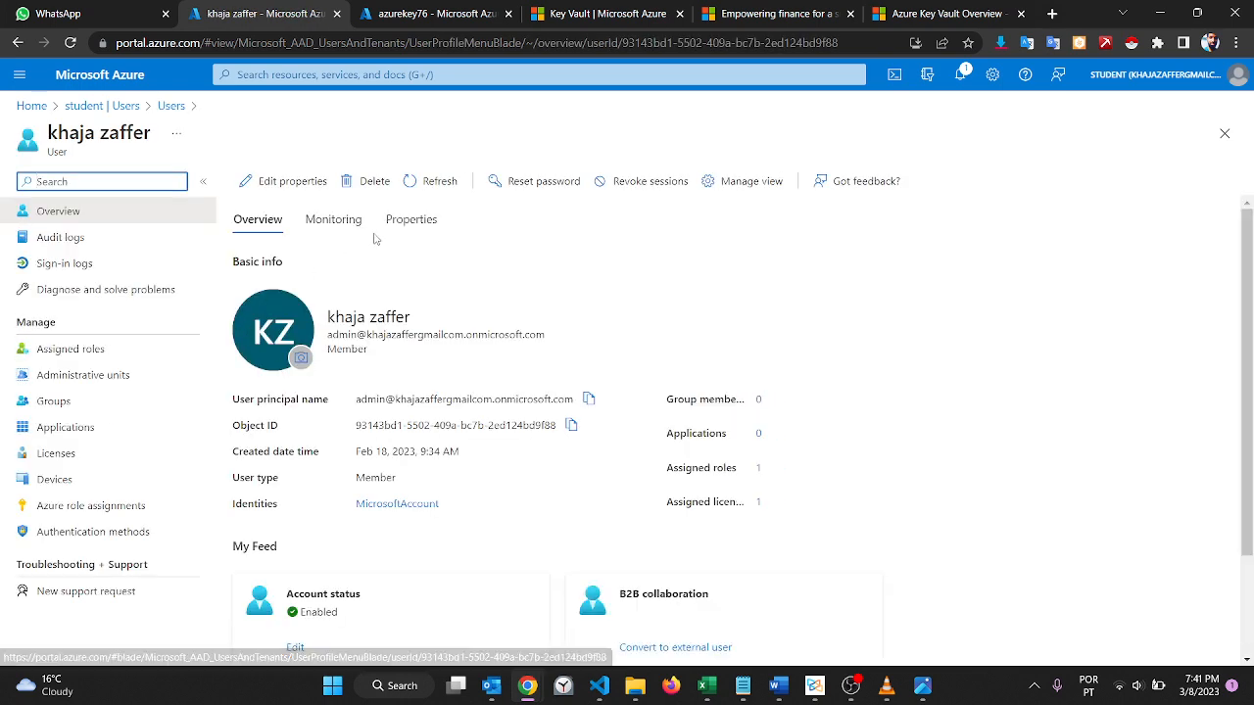
pyautogui.click(102, 352)
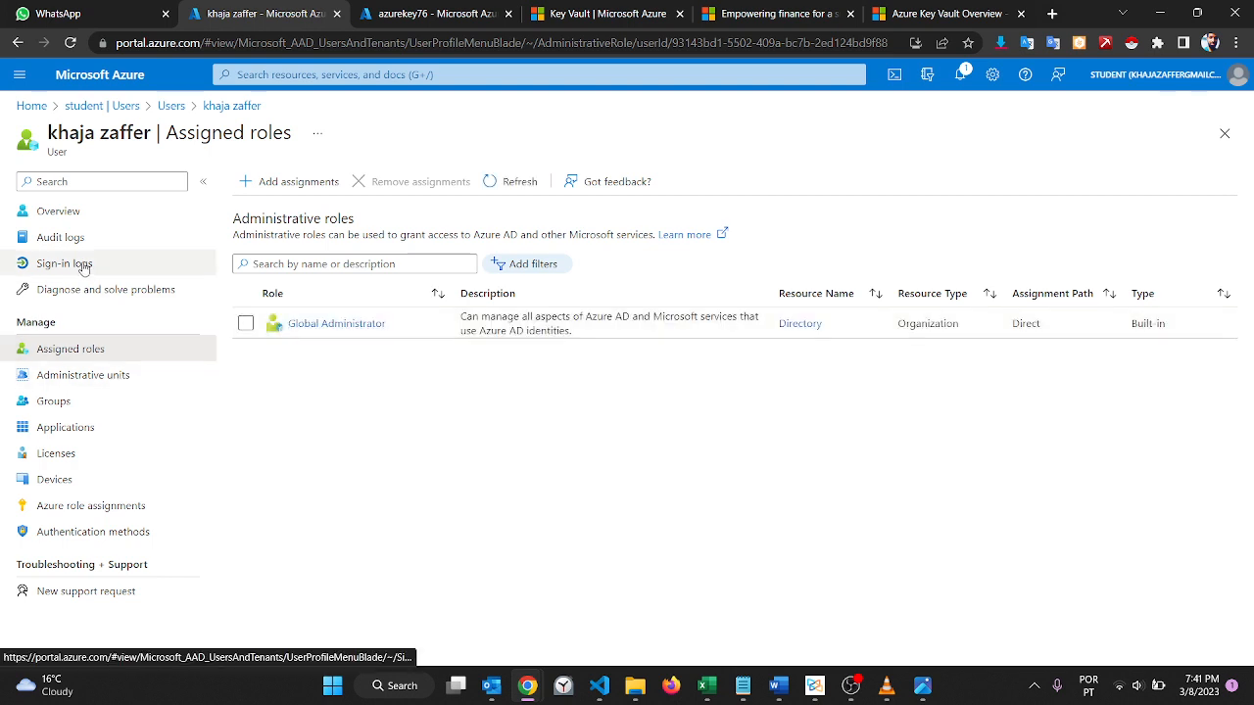
pyautogui.click(61, 236)
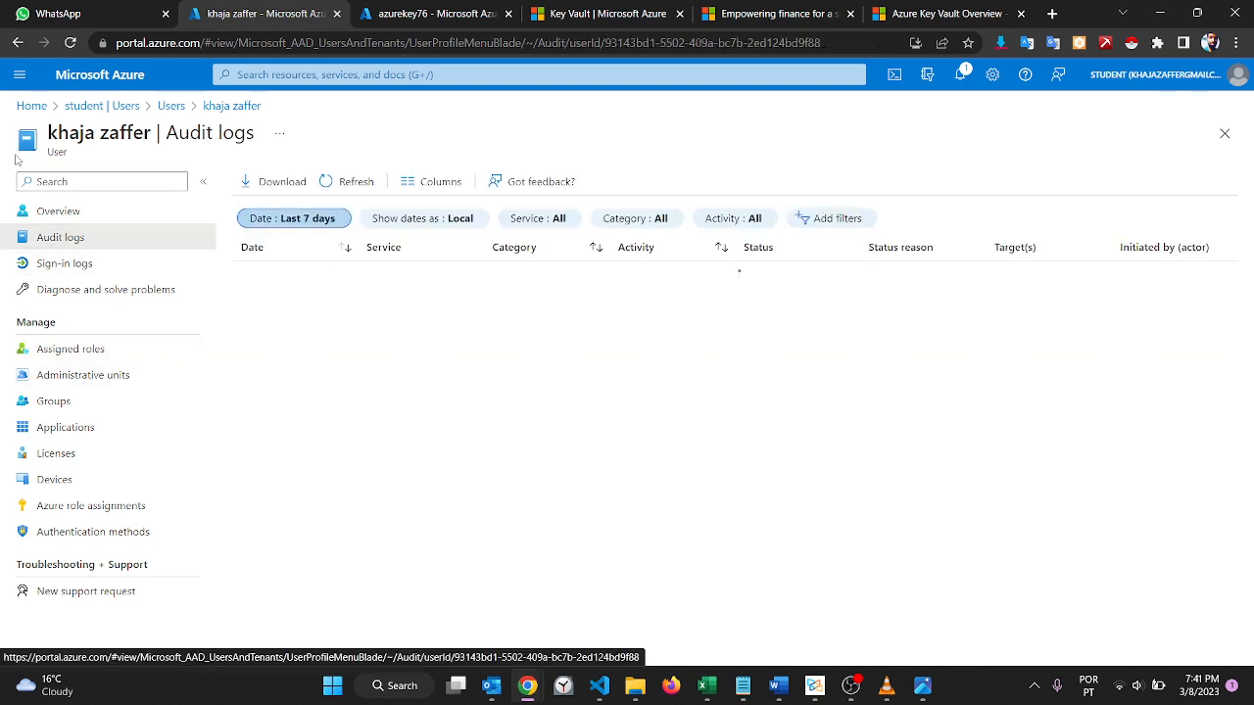
pyautogui.click(14, 44)
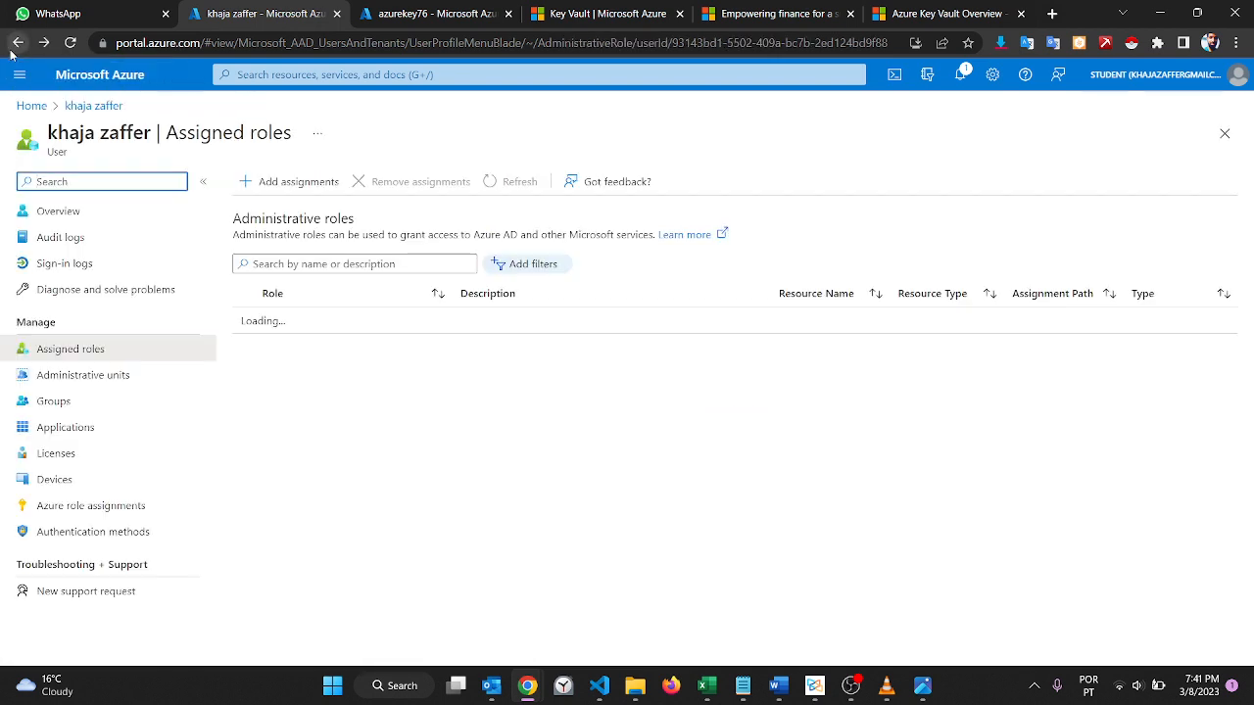
pyautogui.click(15, 44)
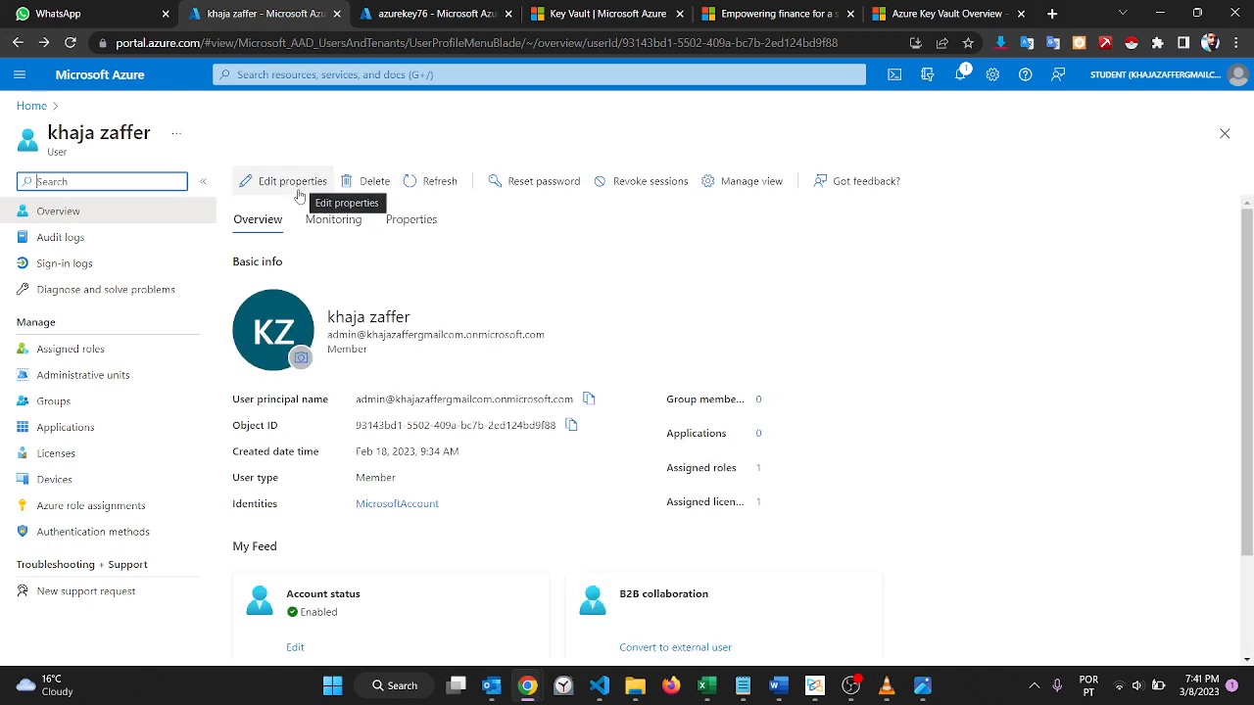
pyautogui.click(109, 224)
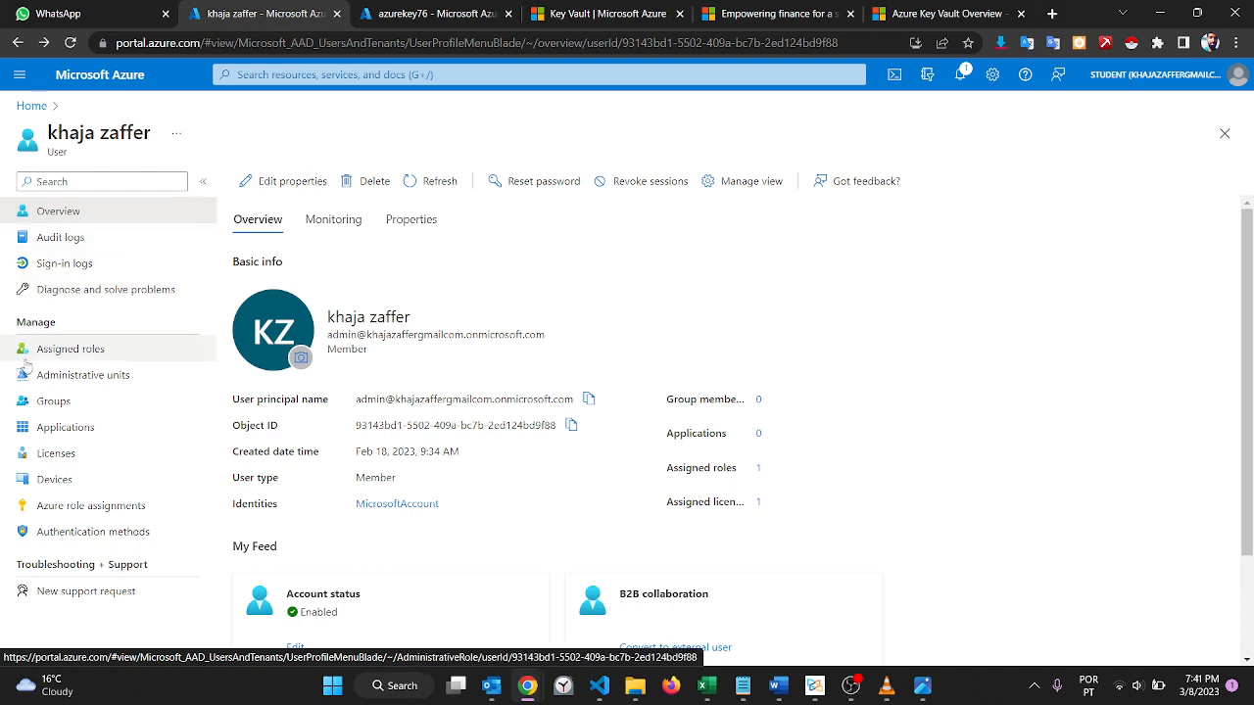
pyautogui.click(17, 42)
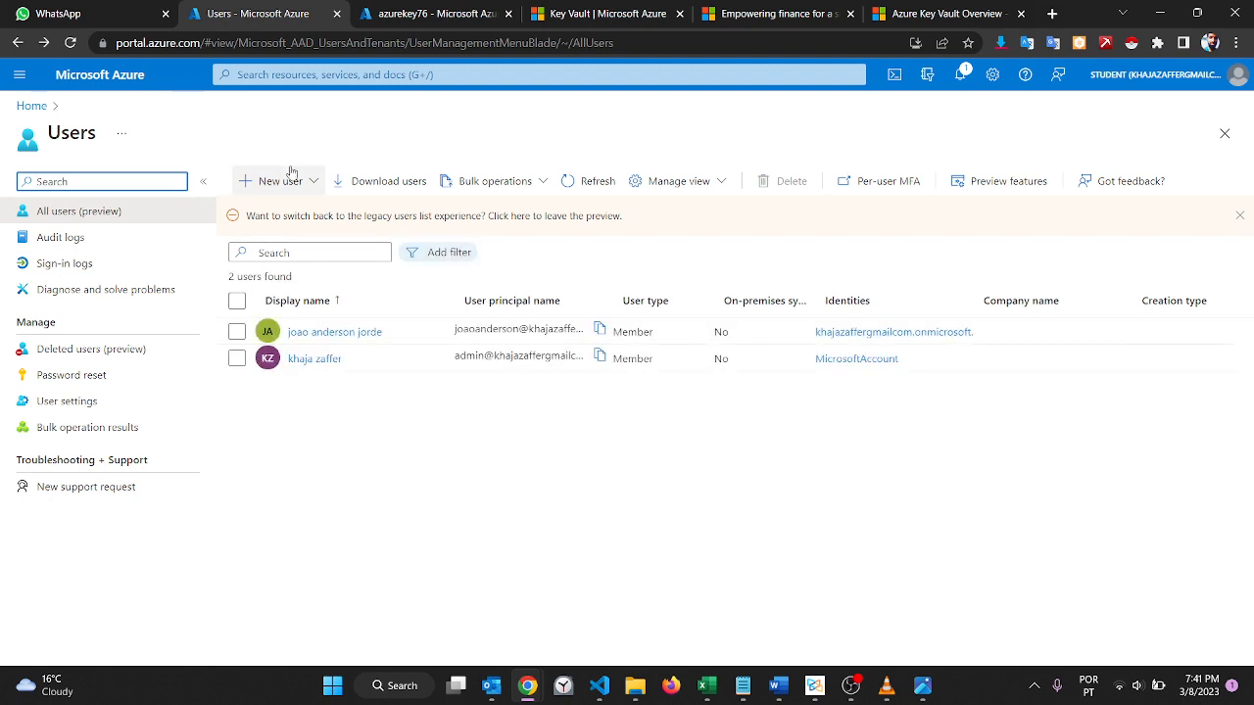
# Step: Start creating a new user in the organization and fill in the user name
pyautogui.click(287, 176)
pyautogui.click(294, 225)
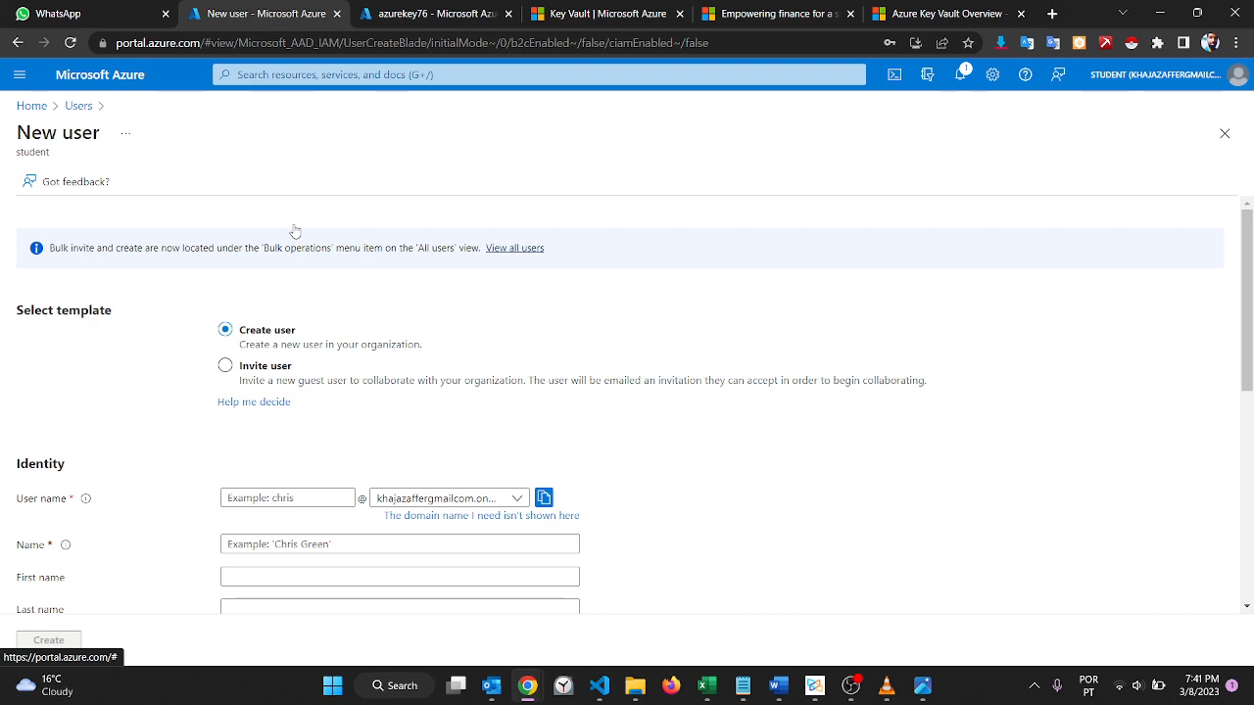
pyautogui.scroll(-3, 295, 230)
pyautogui.click(289, 256)
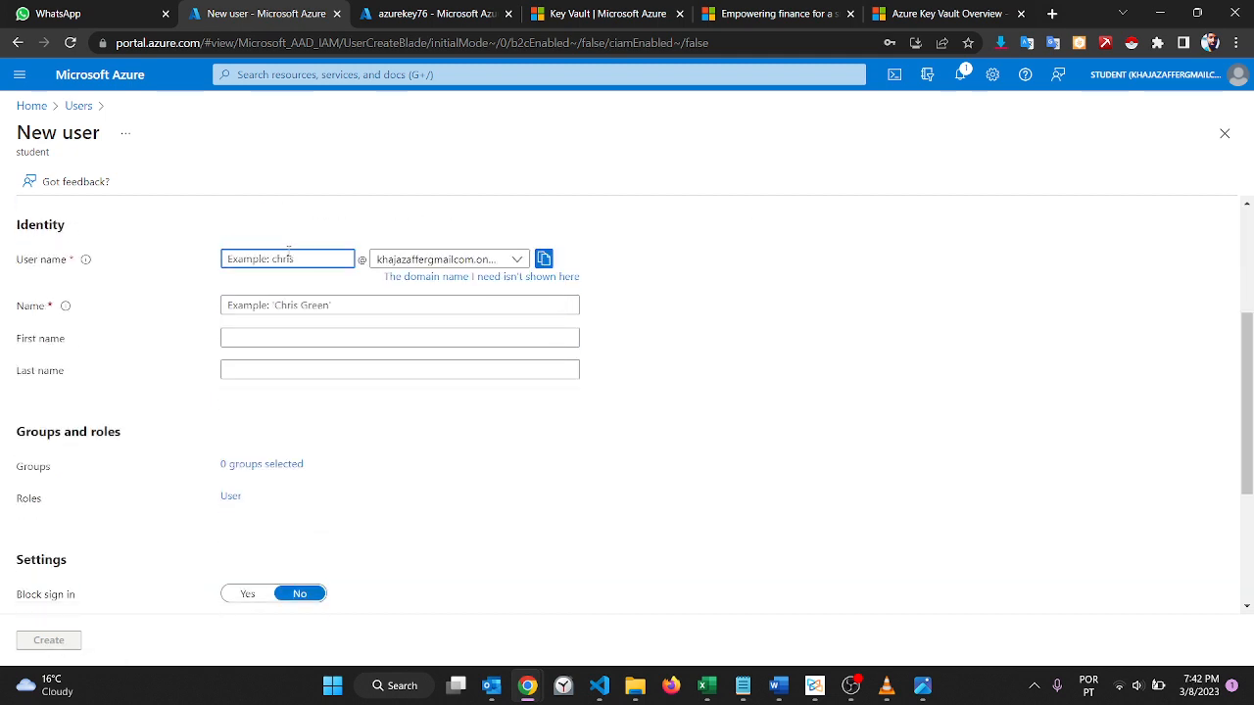
pyautogui.write('gul')
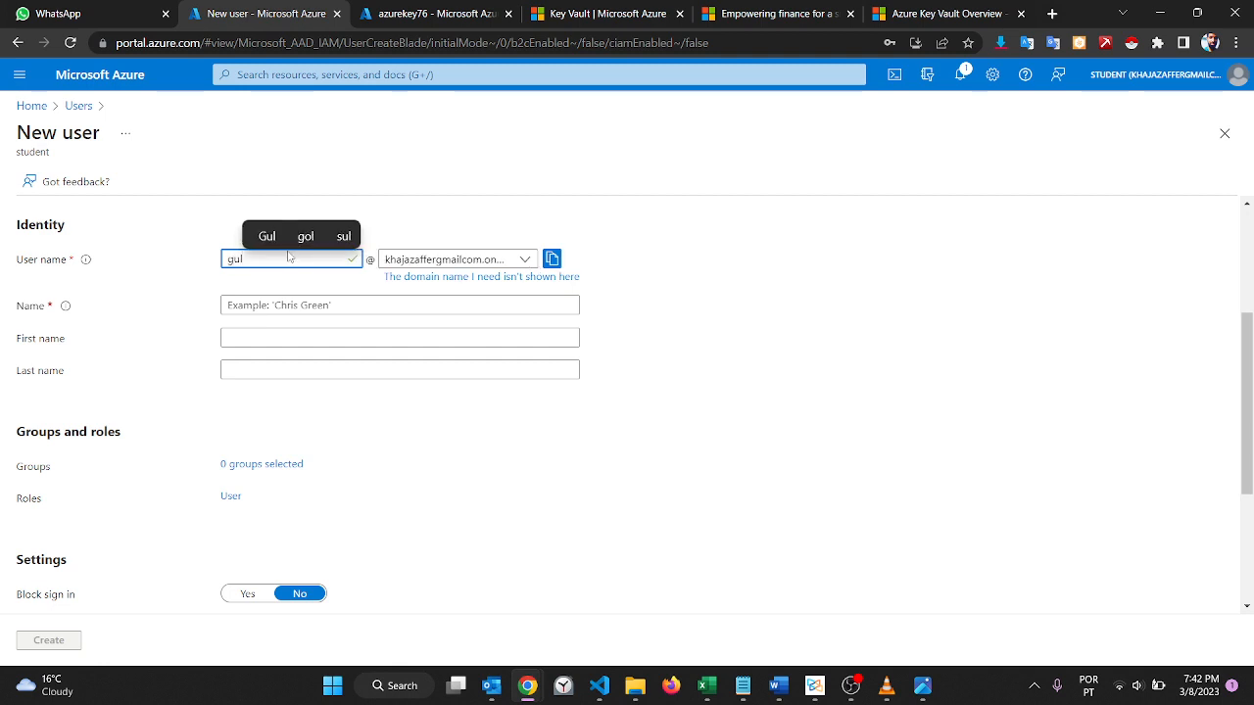
pyautogui.click(412, 209)
# Step: Fill in the new user's display name
pyautogui.scroll(-1, 412, 210)
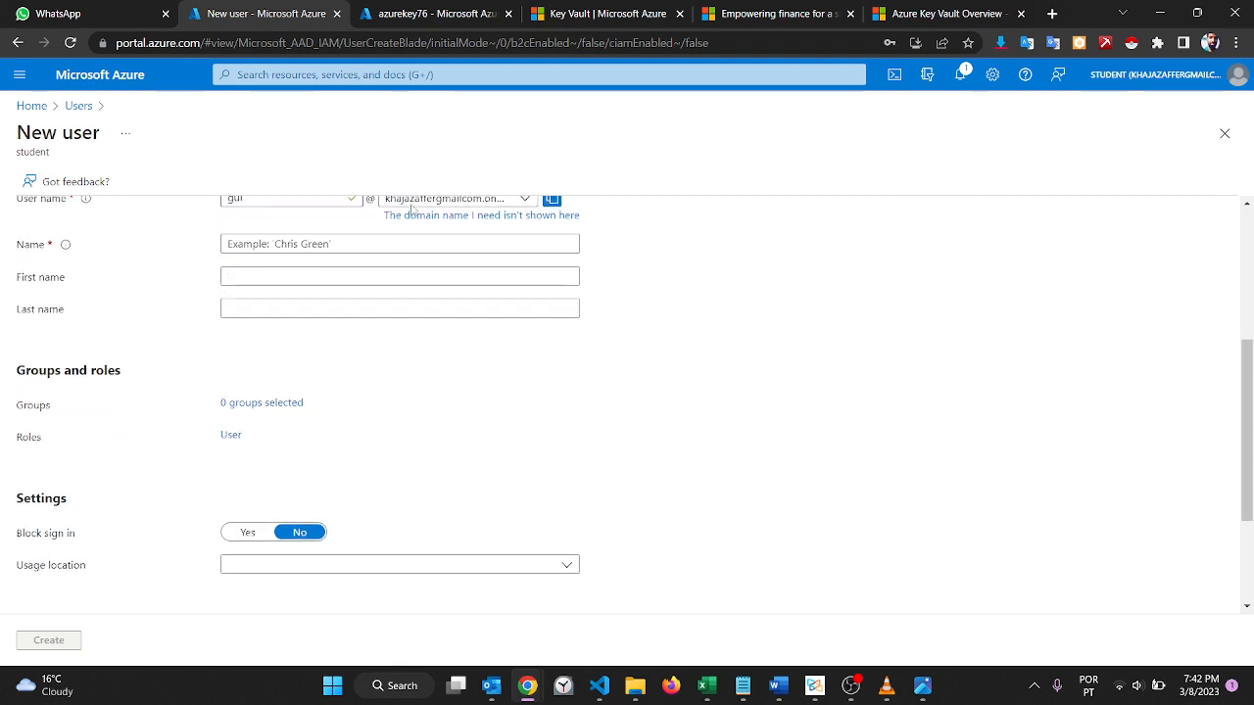
pyautogui.click(331, 238)
pyautogui.scroll(1, 331, 237)
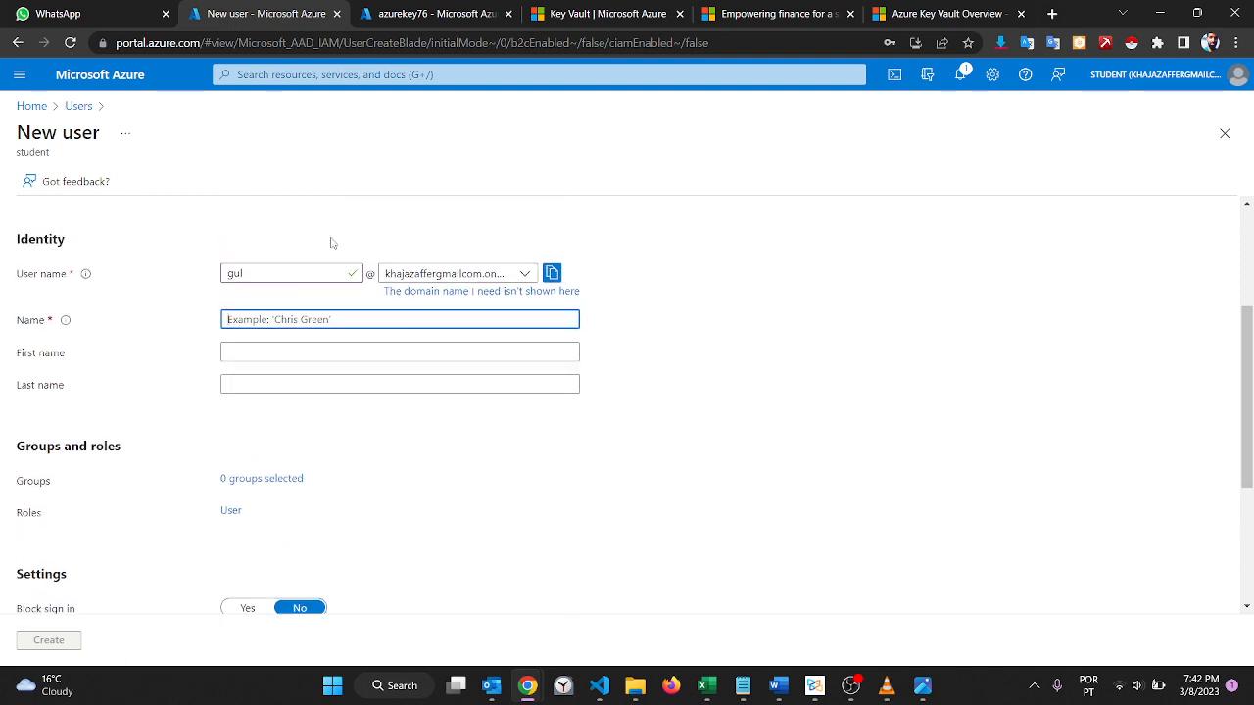
pyautogui.write('gul')
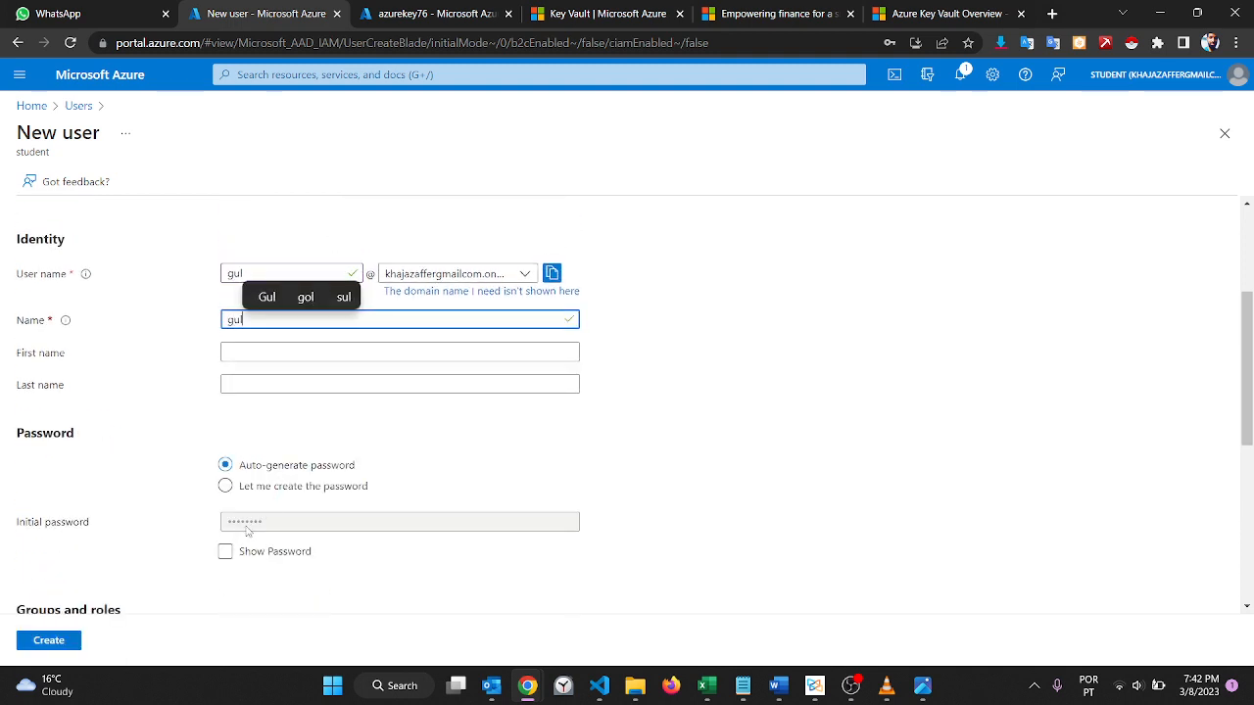
# Step: Choose to create the password manually and fill in the initial password by pasting the one kept in the Notepad notes
pyautogui.click(229, 489)
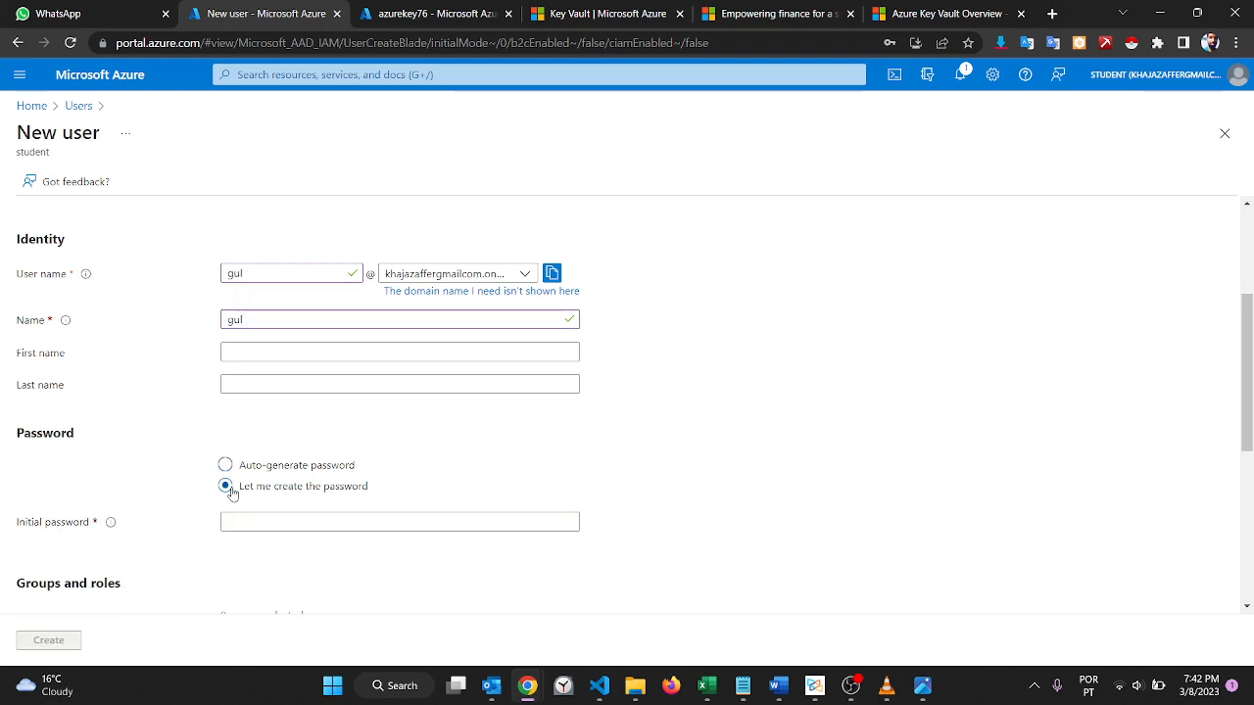
pyautogui.click(262, 521)
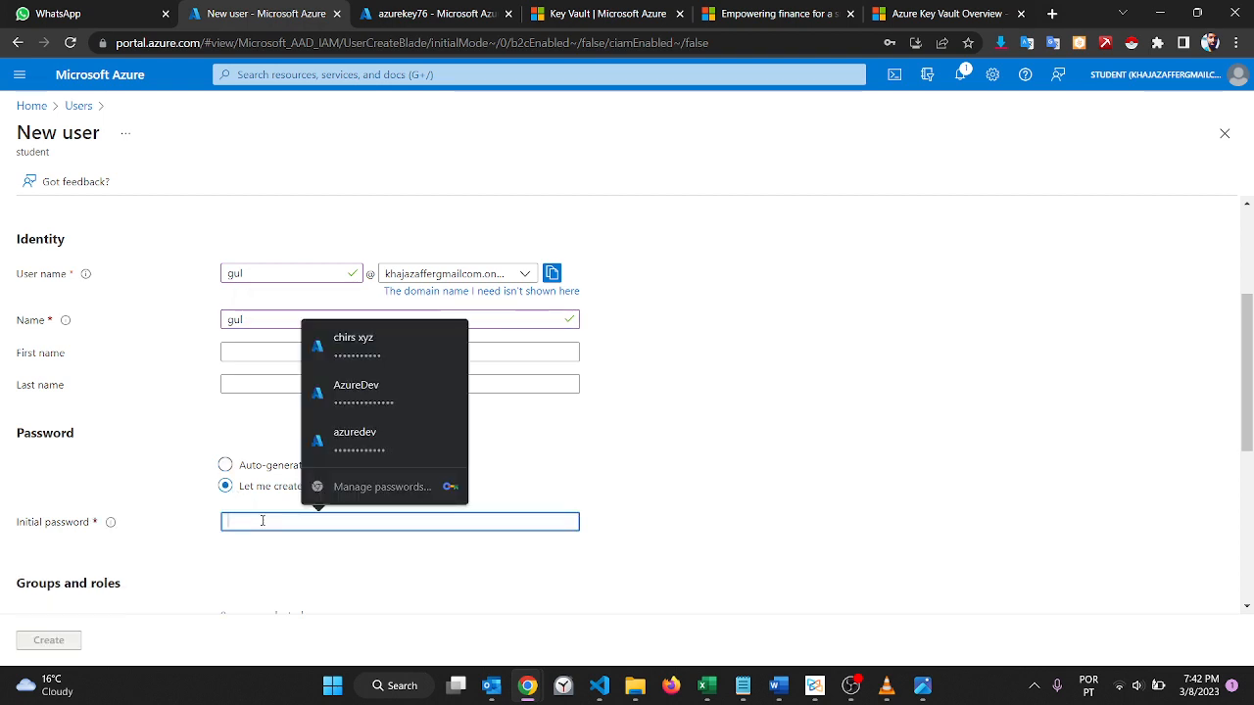
pyautogui.click(742, 685)
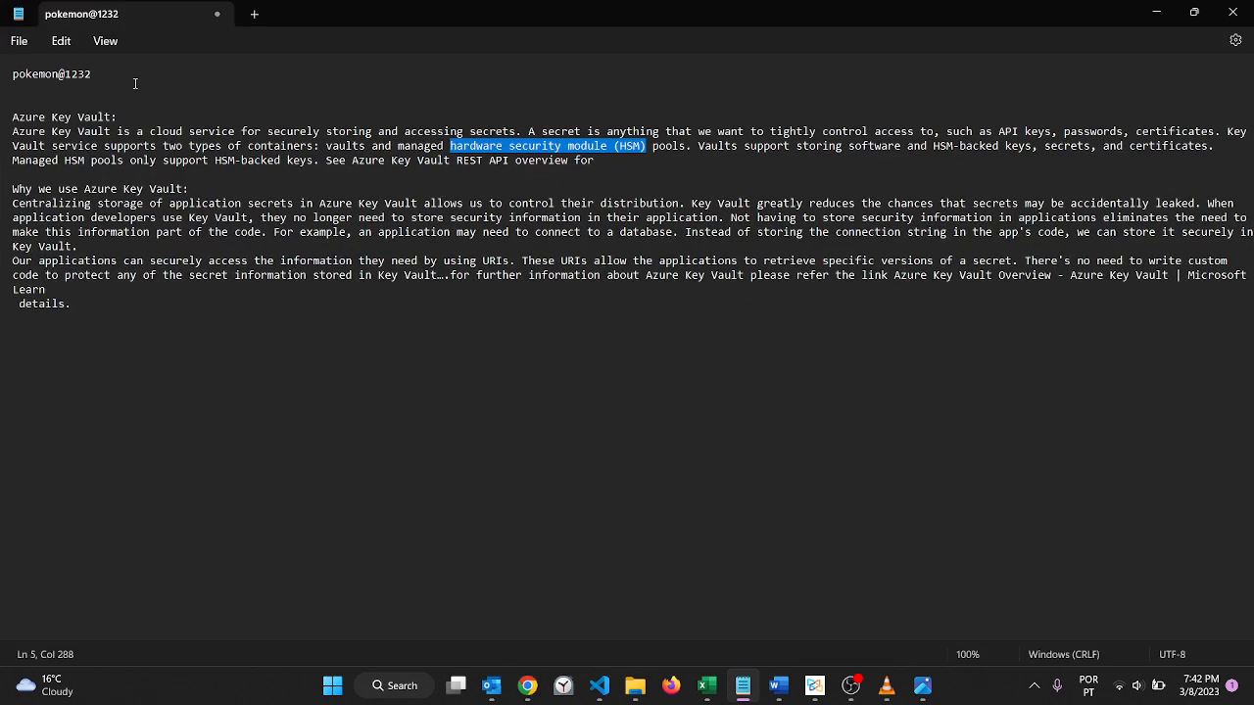
pyautogui.moveTo(135, 83); pyautogui.dragTo(4, 83)
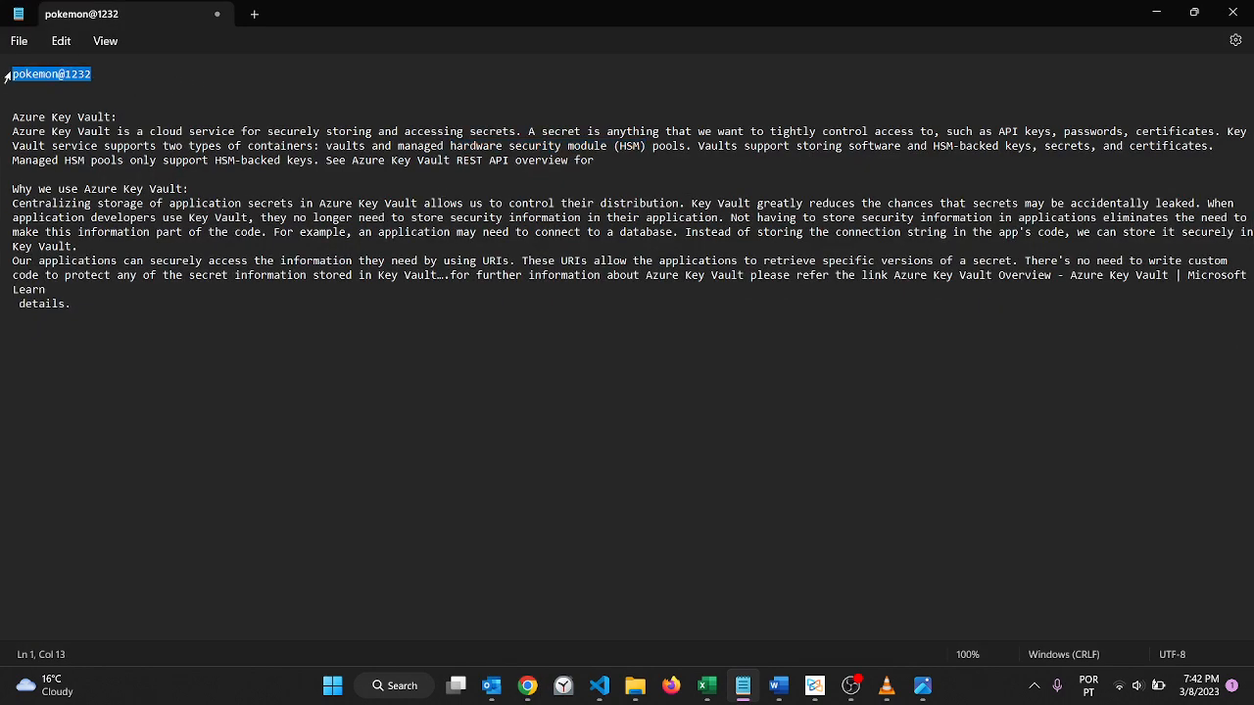
pyautogui.click(1156, 12)
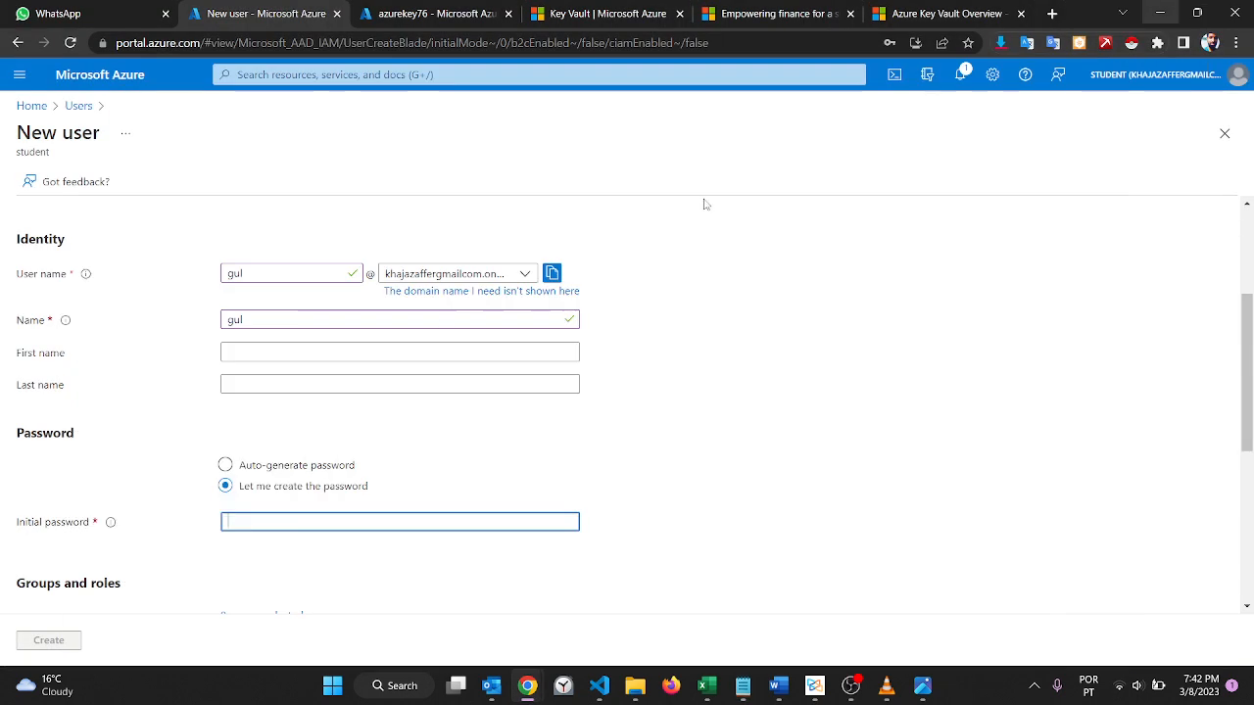
pyautogui.hotkey('ctrl', 'v')
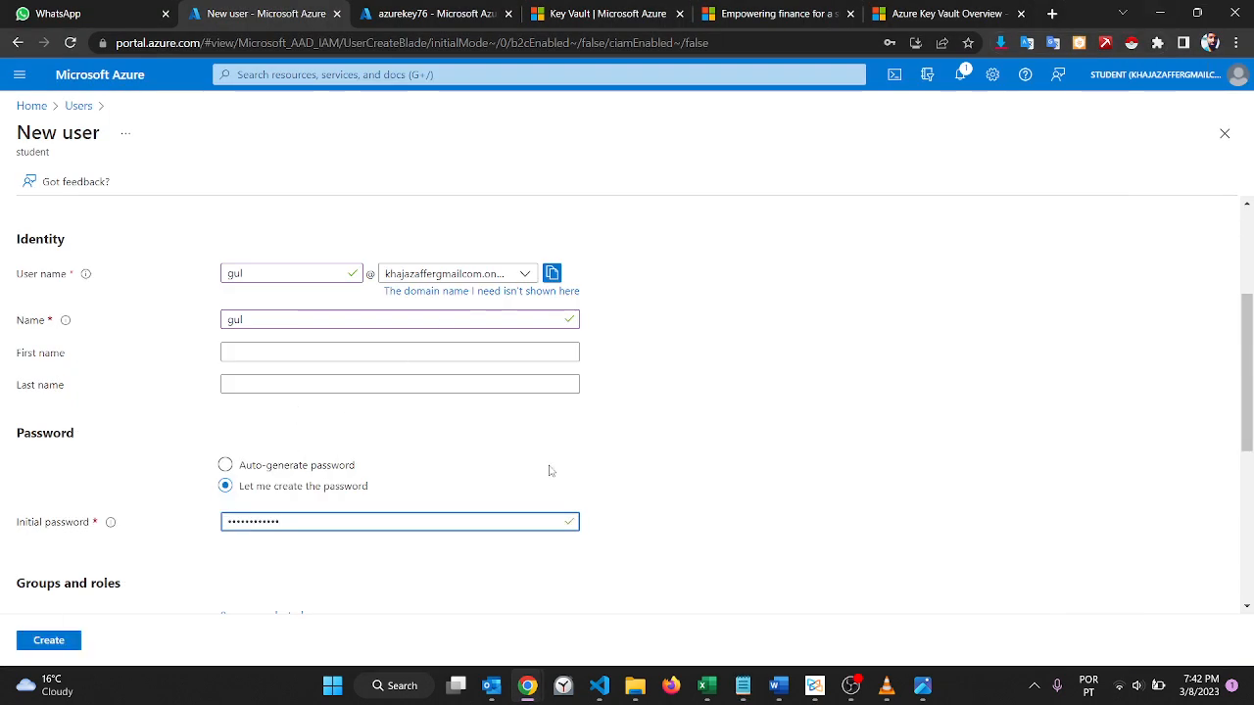
# Step: Create the new user, leaving groups, role, settings and job info at their defaults
pyautogui.scroll(-2, 549, 472)
pyautogui.scroll(-2, 550, 471)
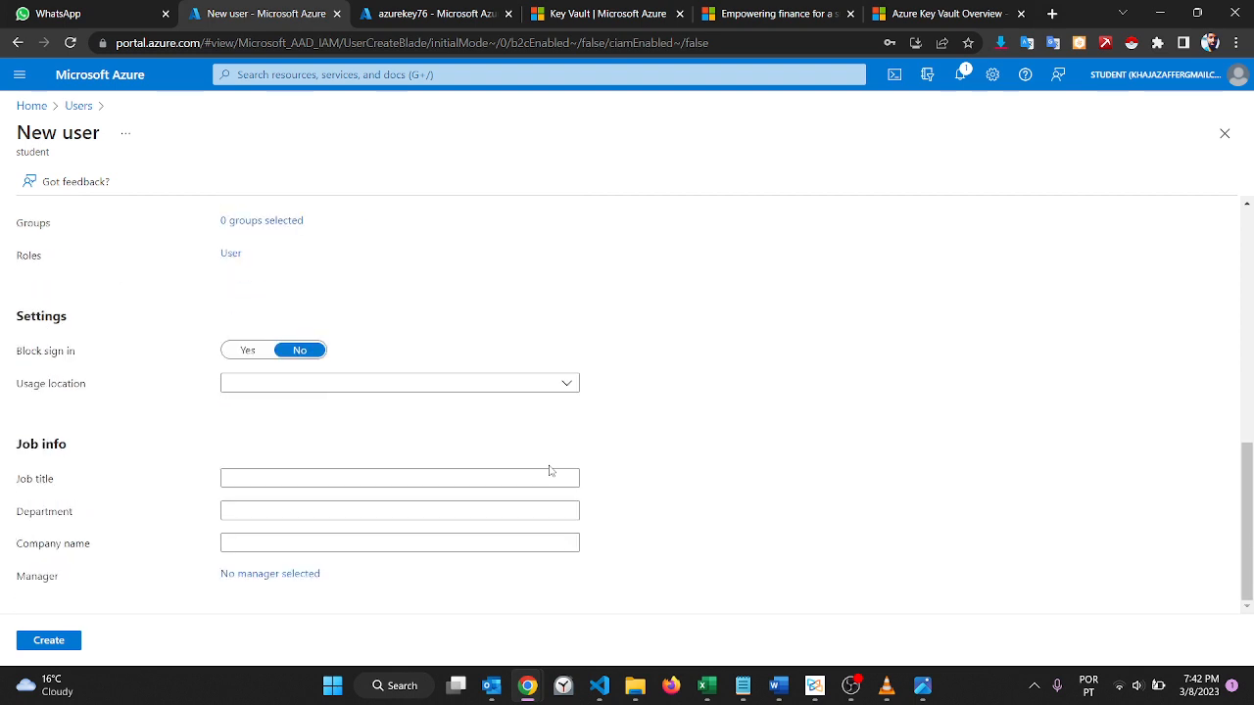
pyautogui.scroll(3, 549, 471)
pyautogui.click(355, 382)
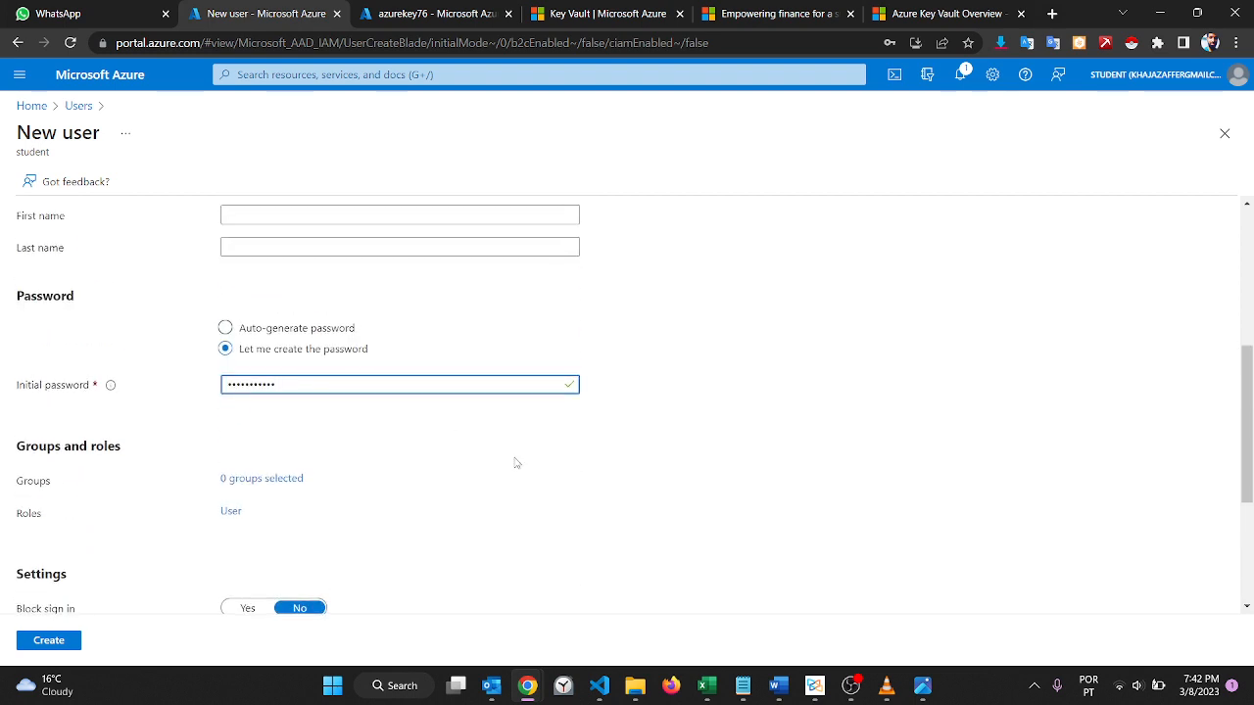
pyautogui.scroll(-3, 516, 462)
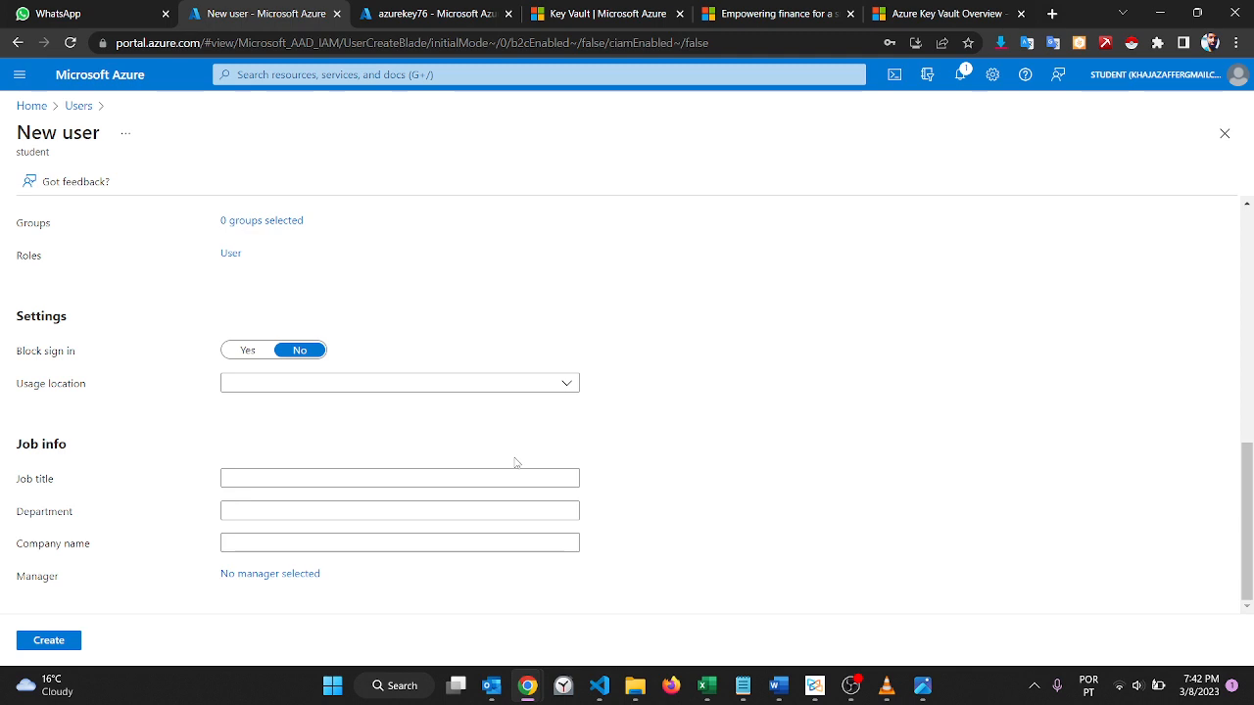
pyautogui.click(44, 641)
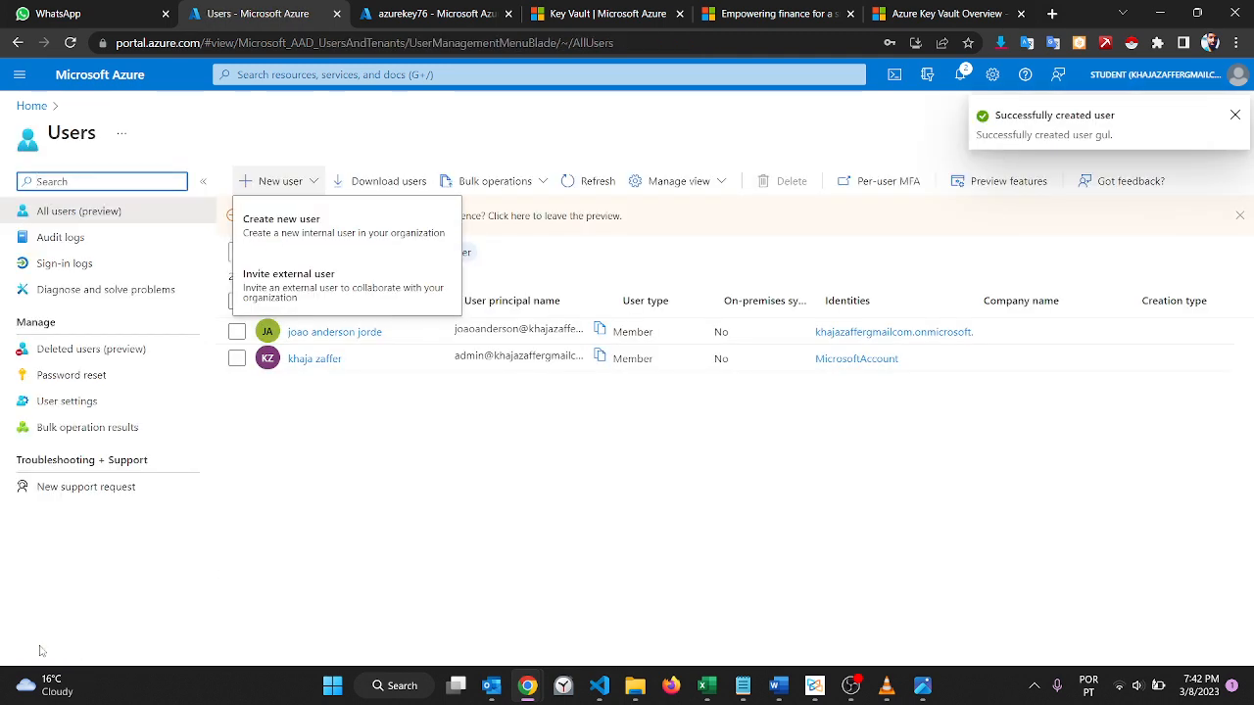
# Step: Refresh the users list until the new user is listed and open that user's profile
pyautogui.click(419, 523)
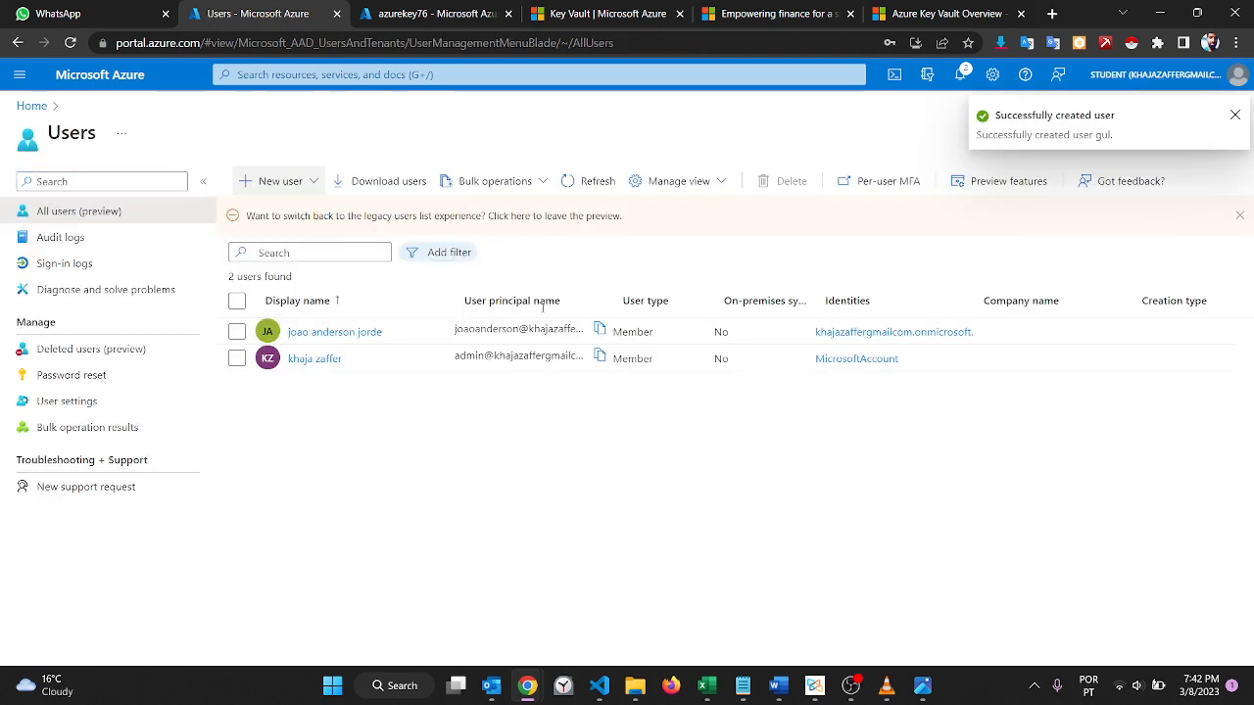
pyautogui.click(595, 181)
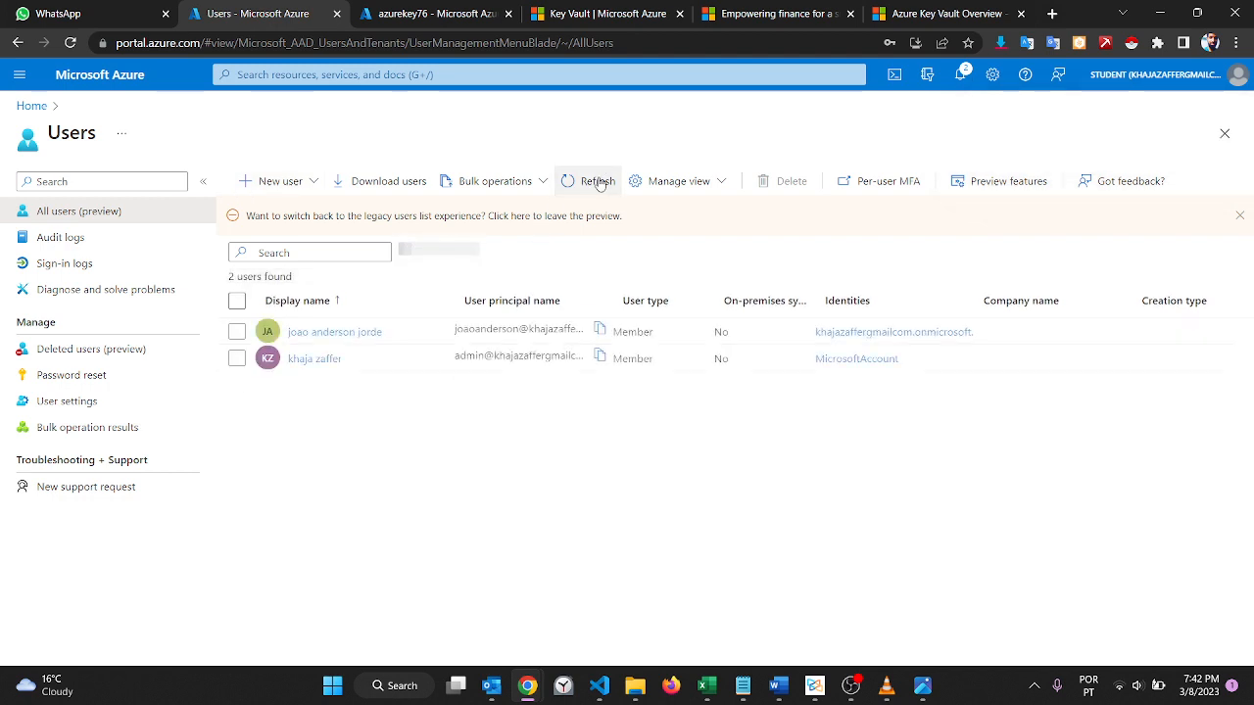
pyautogui.click(595, 181)
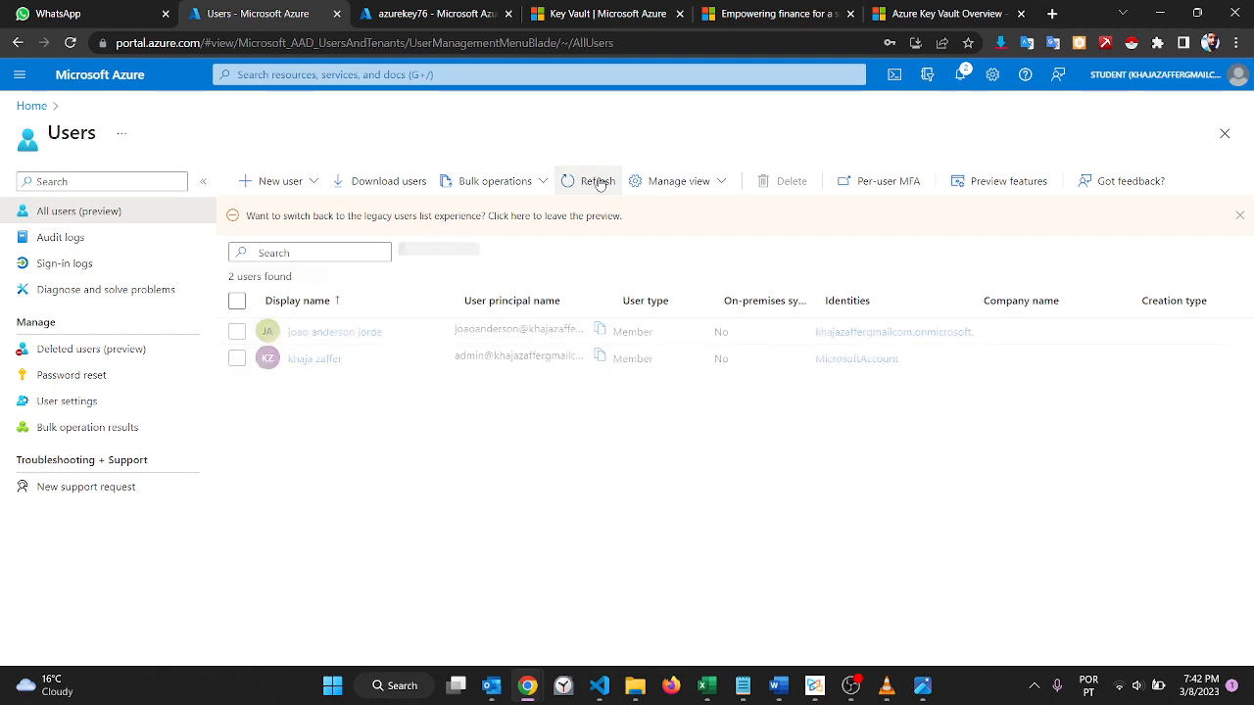
pyautogui.click(596, 181)
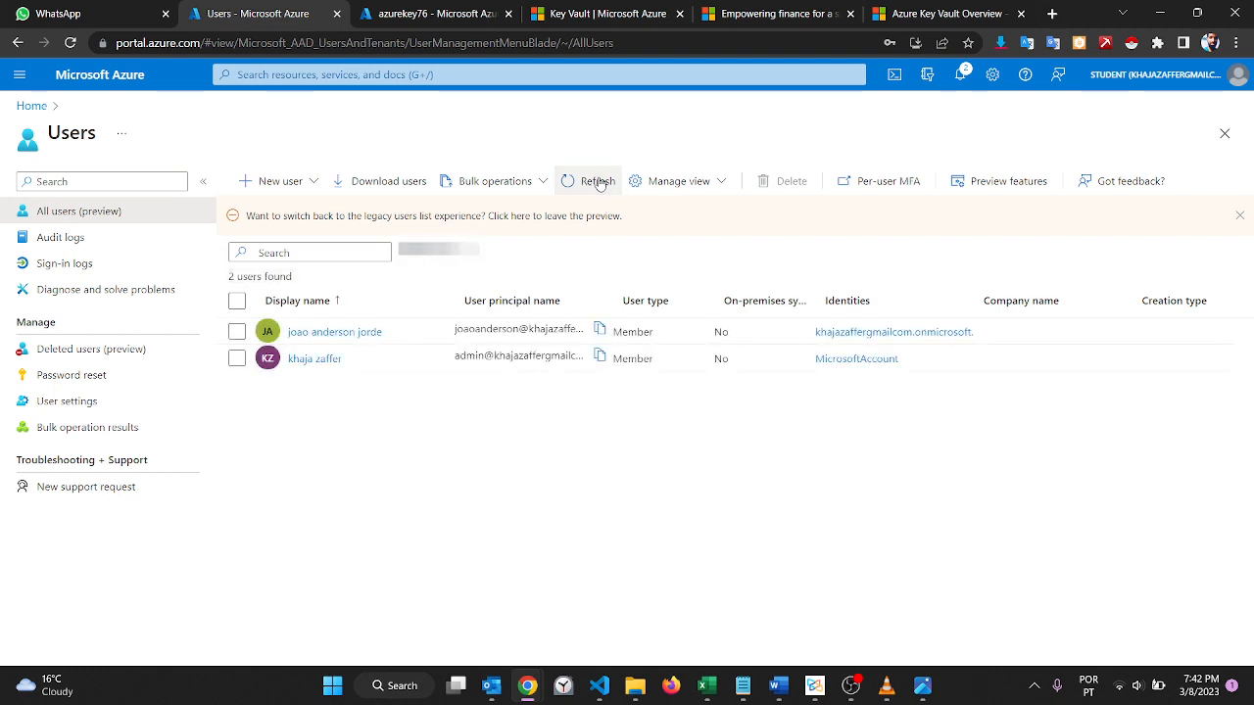
pyautogui.click(597, 181)
pyautogui.click(598, 181)
pyautogui.click(597, 182)
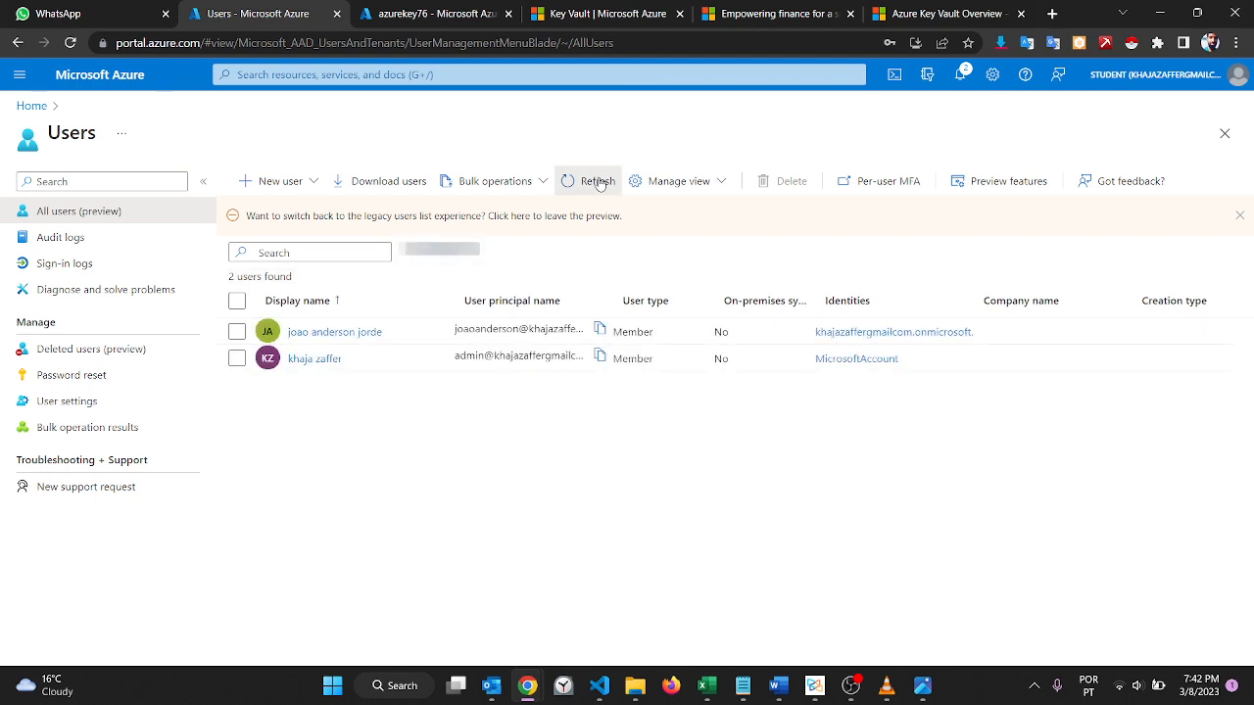
pyautogui.click(597, 181)
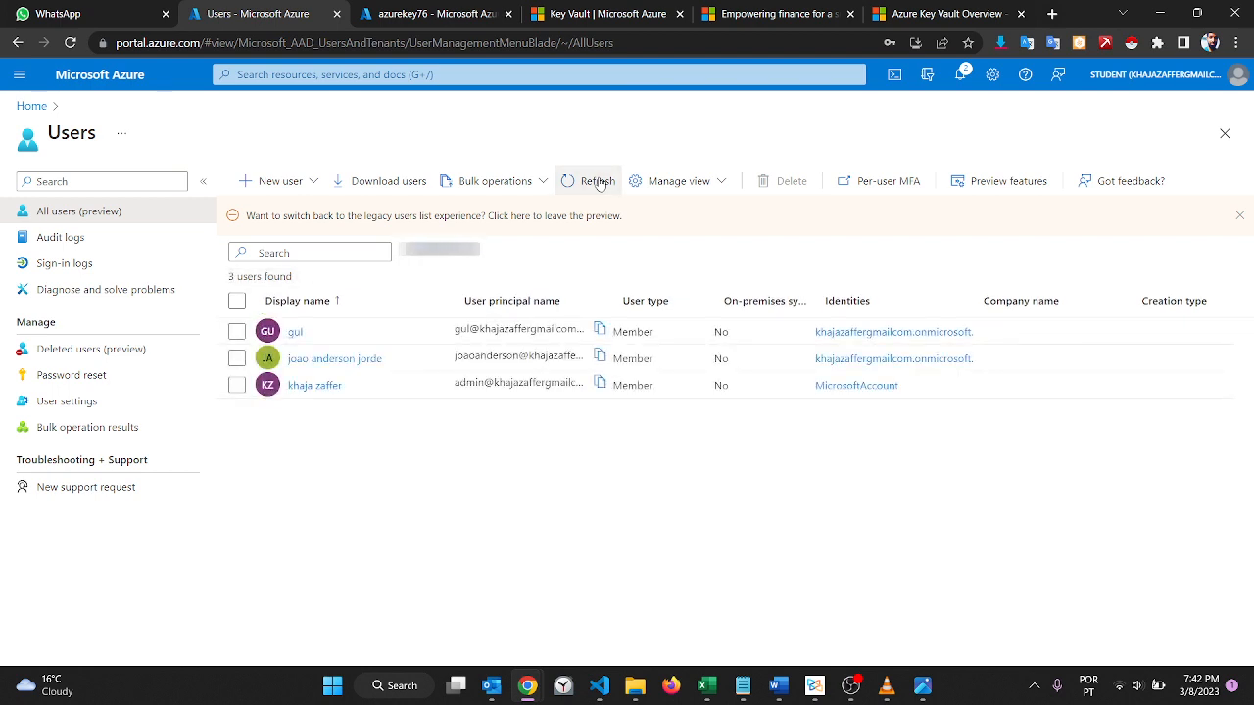
pyautogui.click(299, 333)
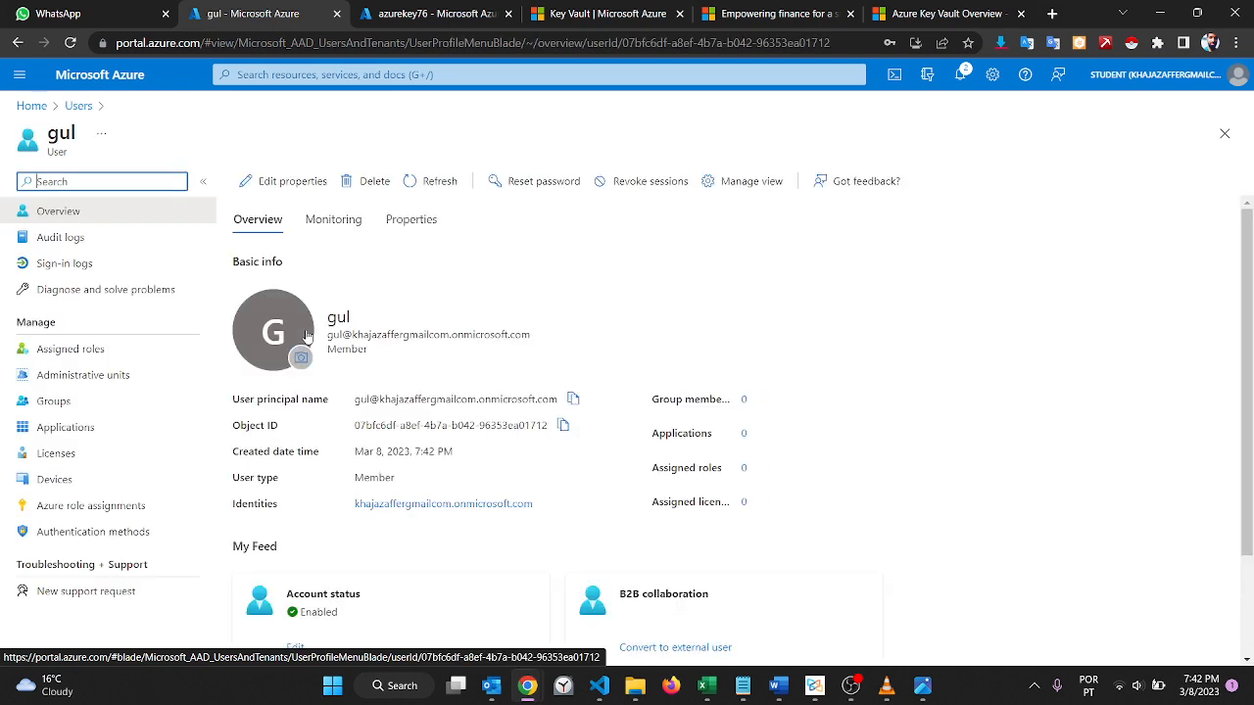
# Step: Close the azurekey76 browser window and open the Azure portal sign-in page in a new incognito window
pyautogui.moveTo(537, 691)
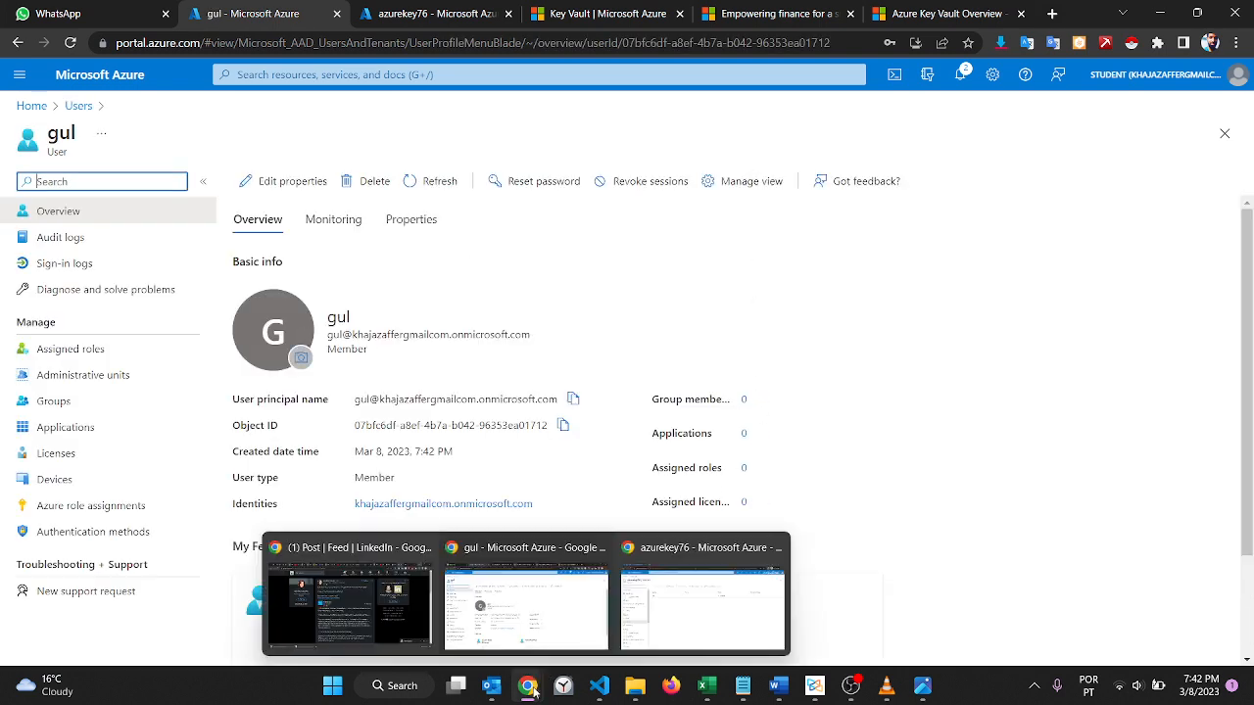
pyautogui.click(775, 547)
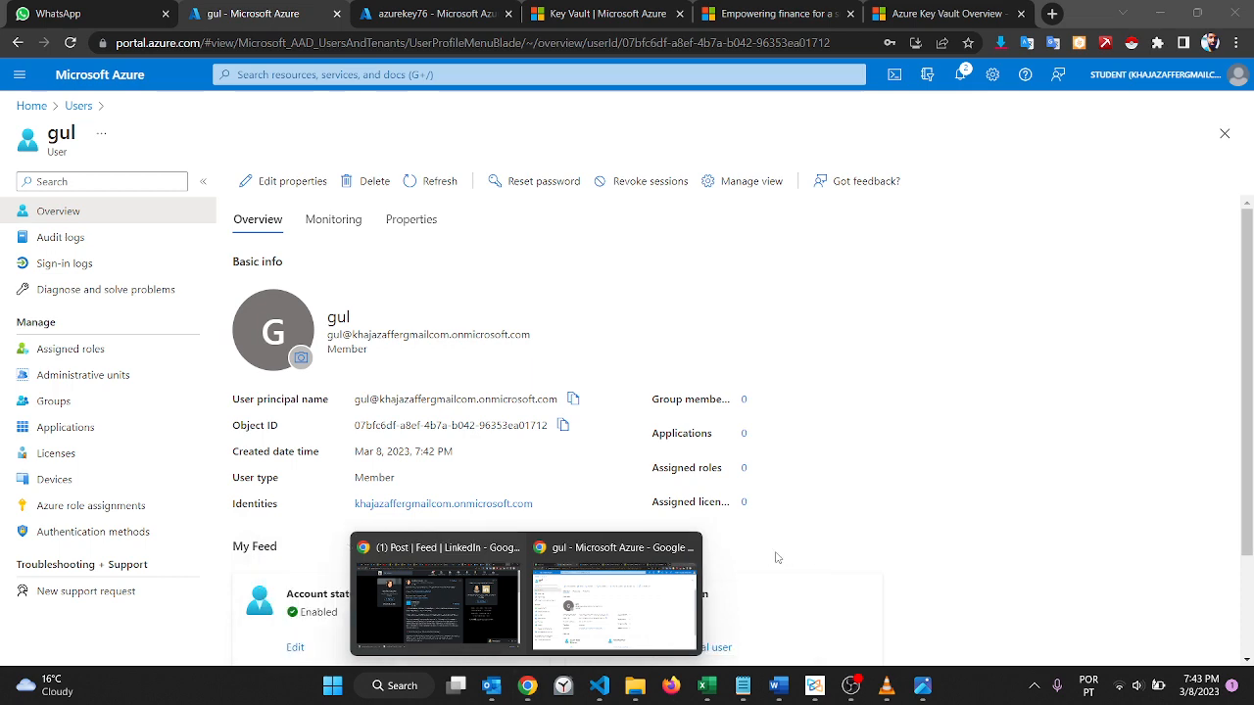
pyautogui.click(1238, 44)
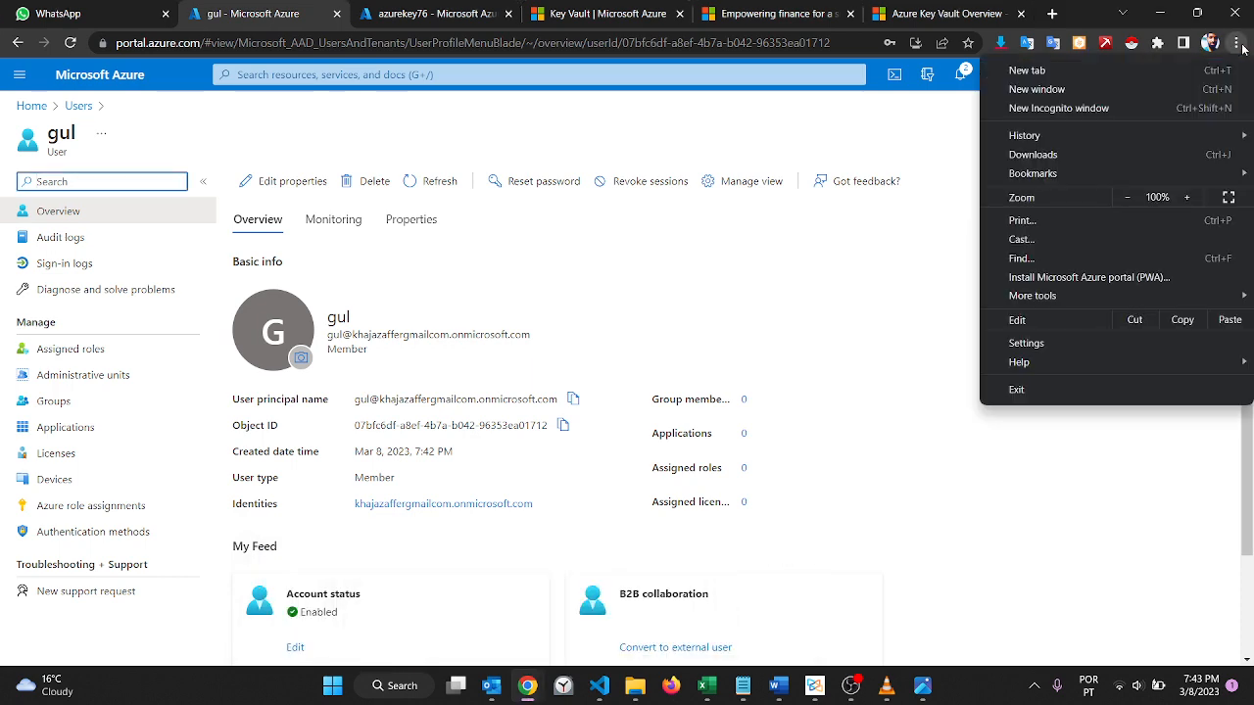
pyautogui.click(1100, 112)
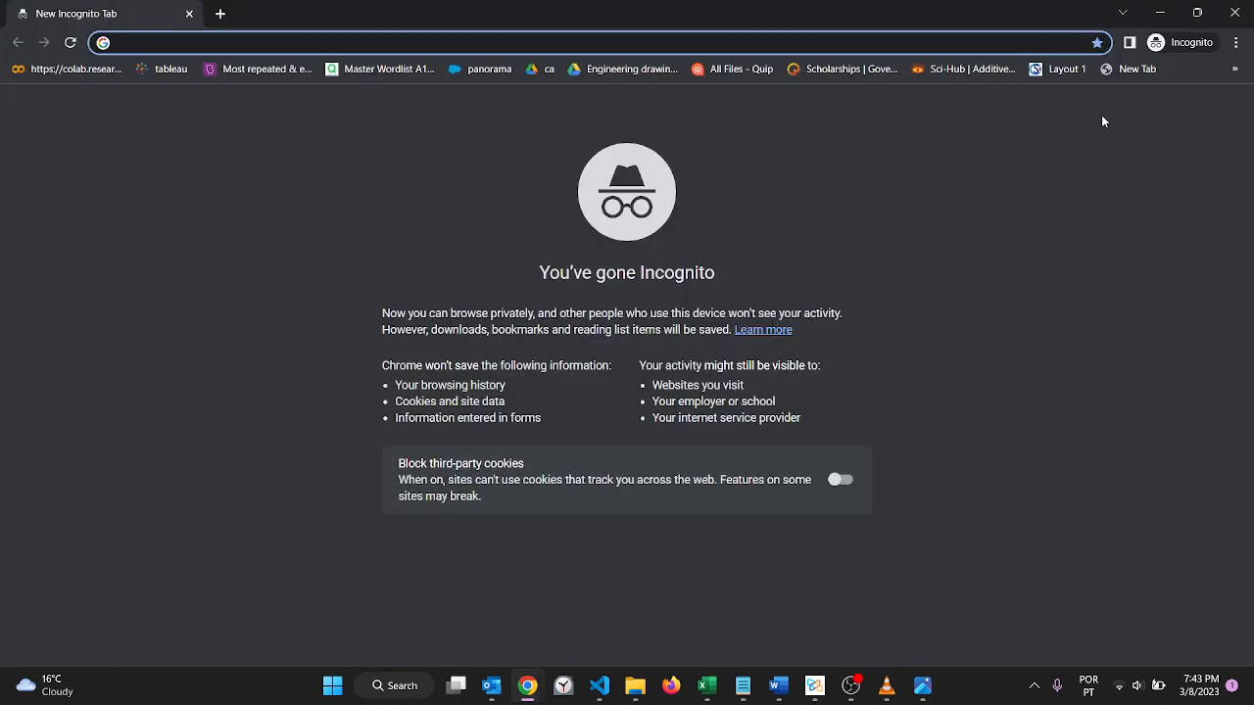
pyautogui.write('portal.azure.com')
pyautogui.press('Return')
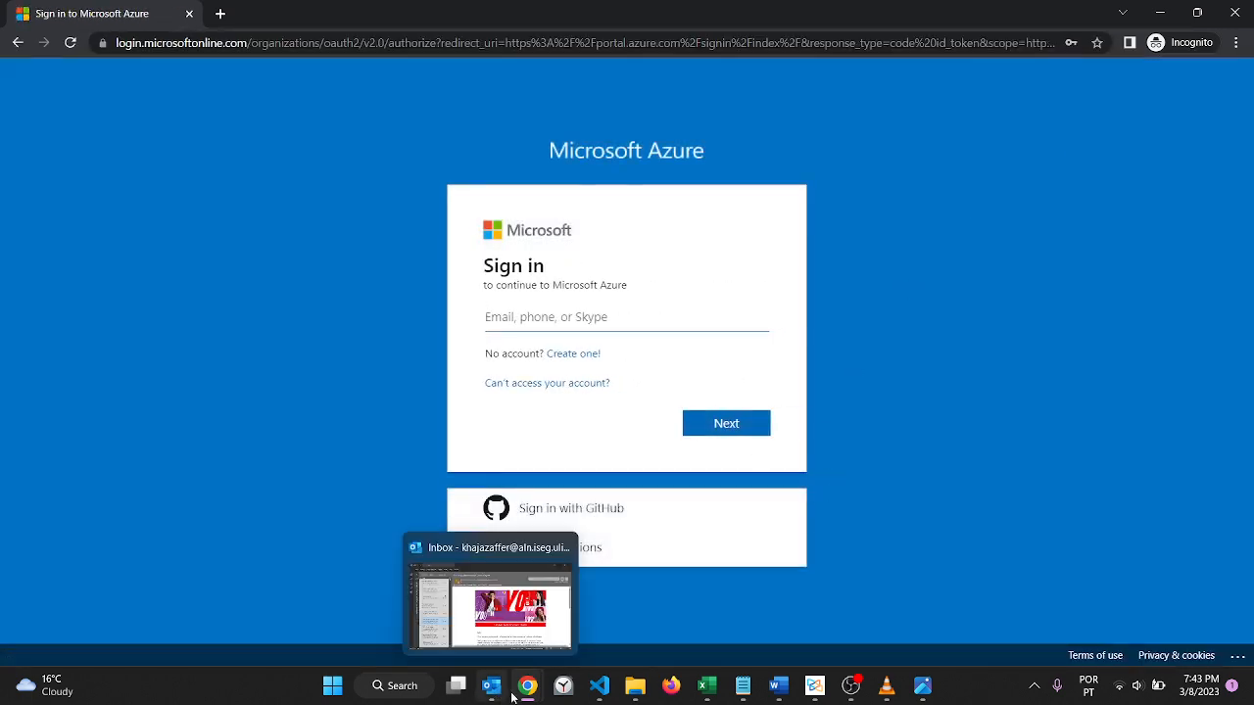
# Step: Copy the new user's principal name from the profile and submit it as the account on the incognito sign-in page
pyautogui.moveTo(527, 688)
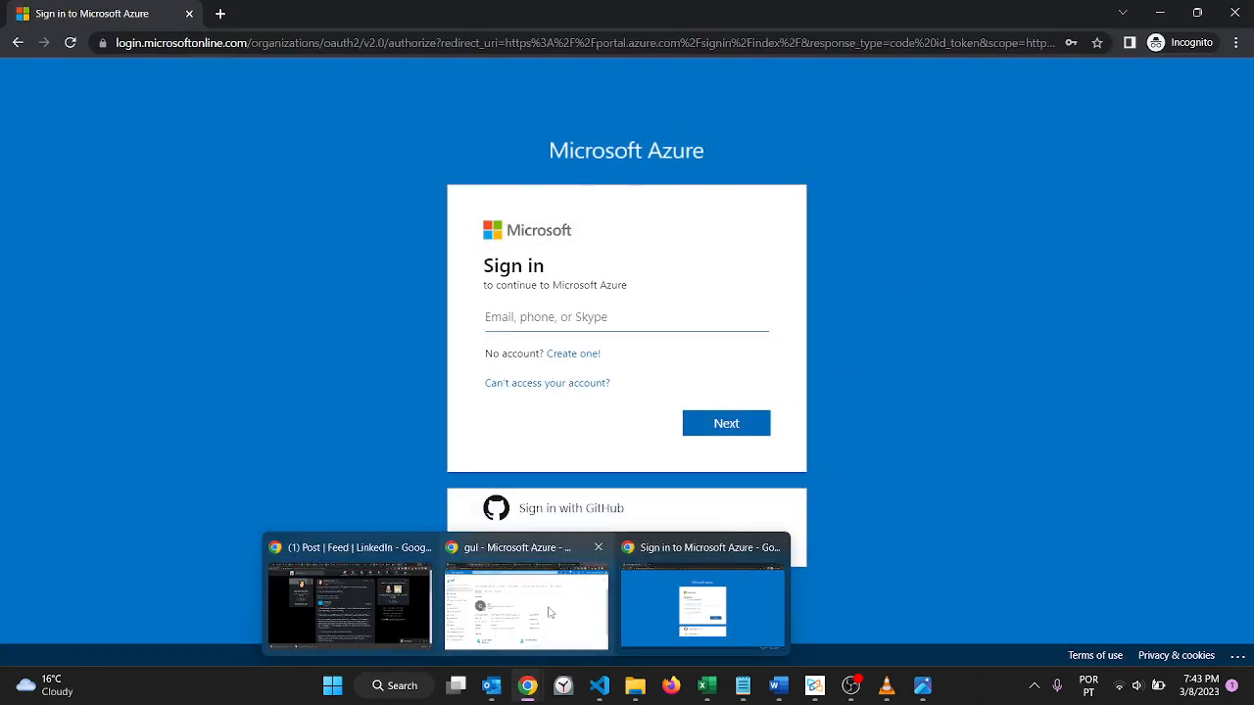
pyautogui.click(549, 613)
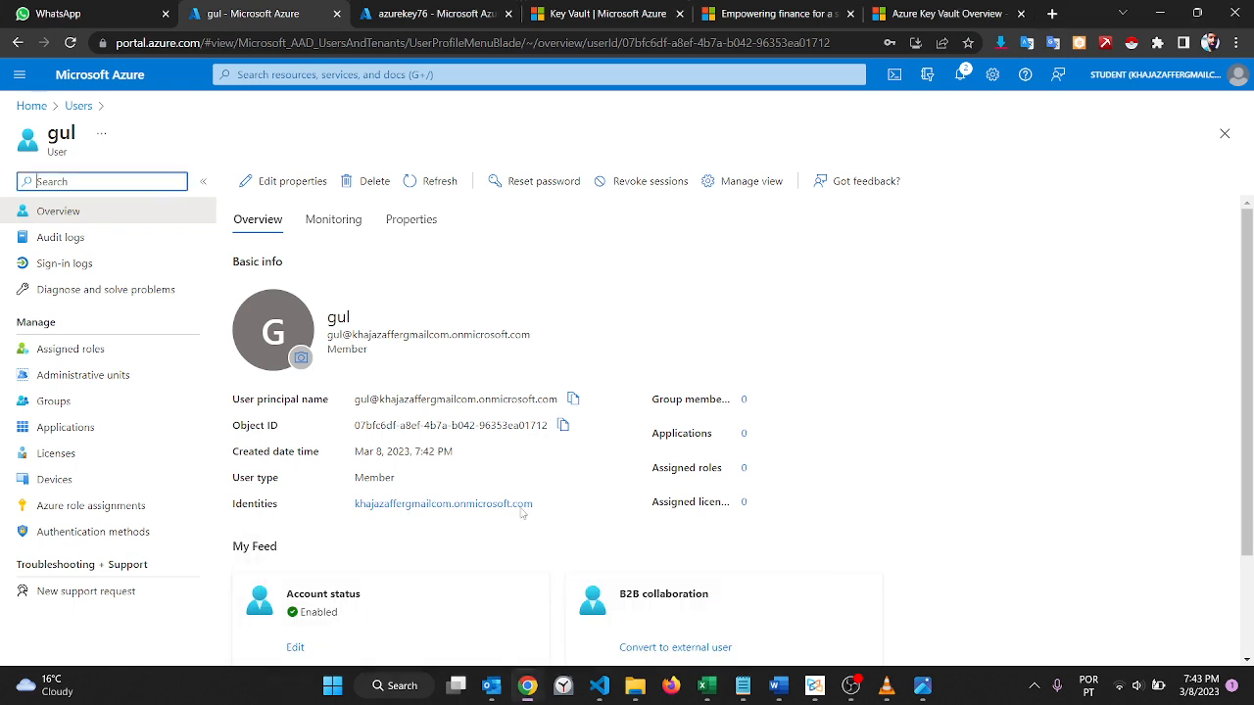
pyautogui.click(571, 399)
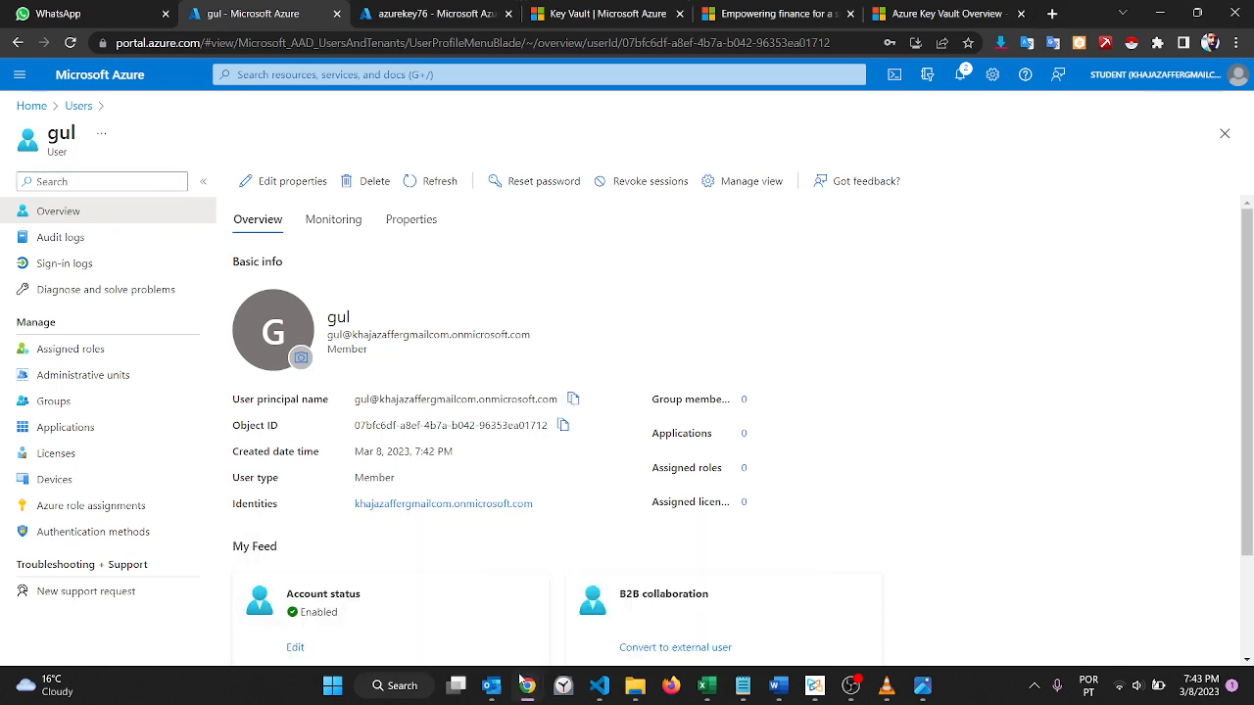
pyautogui.moveTo(527, 685)
pyautogui.click(675, 601)
pyautogui.hotkey('ctrl', 'v')
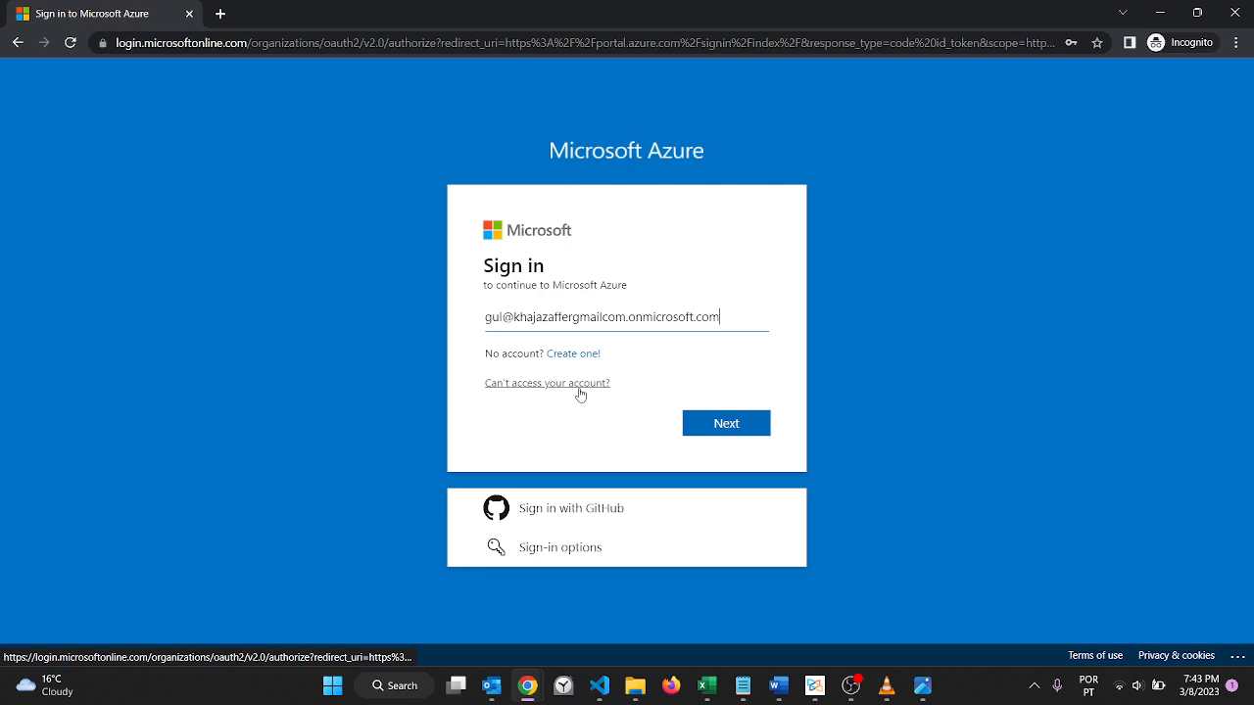
pyautogui.press('Return')
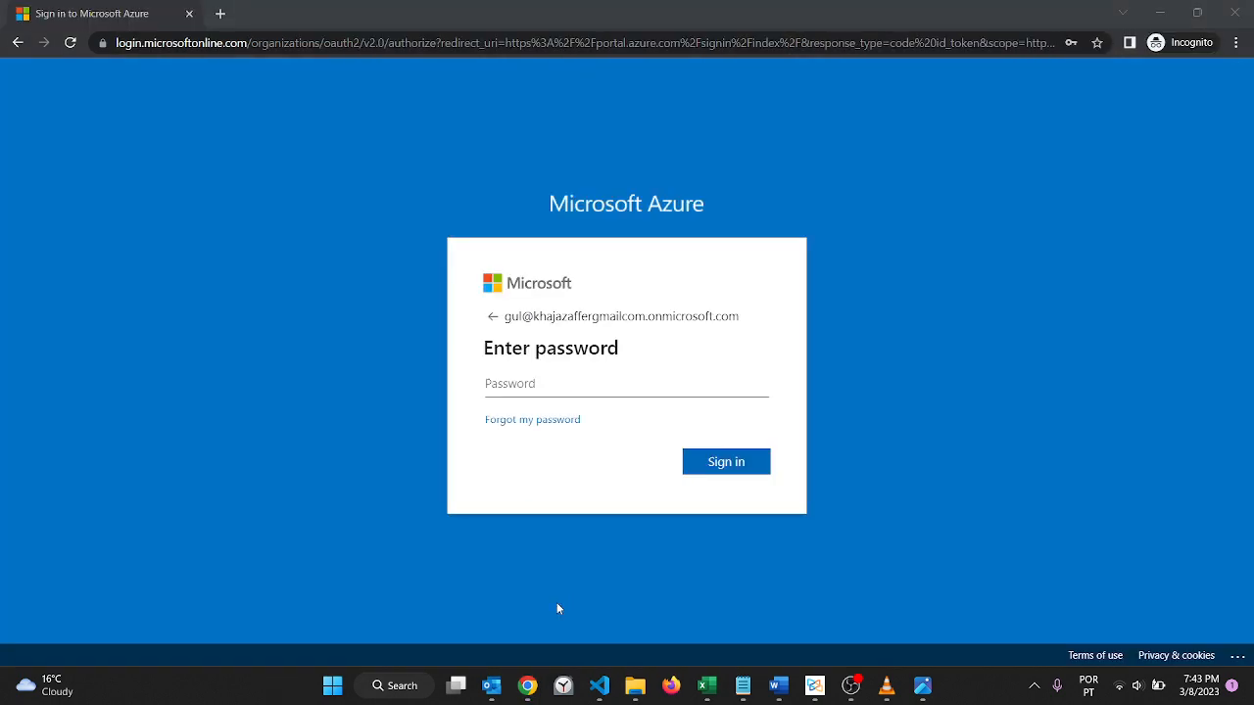
pyautogui.hotkey('alt', 'Tab')
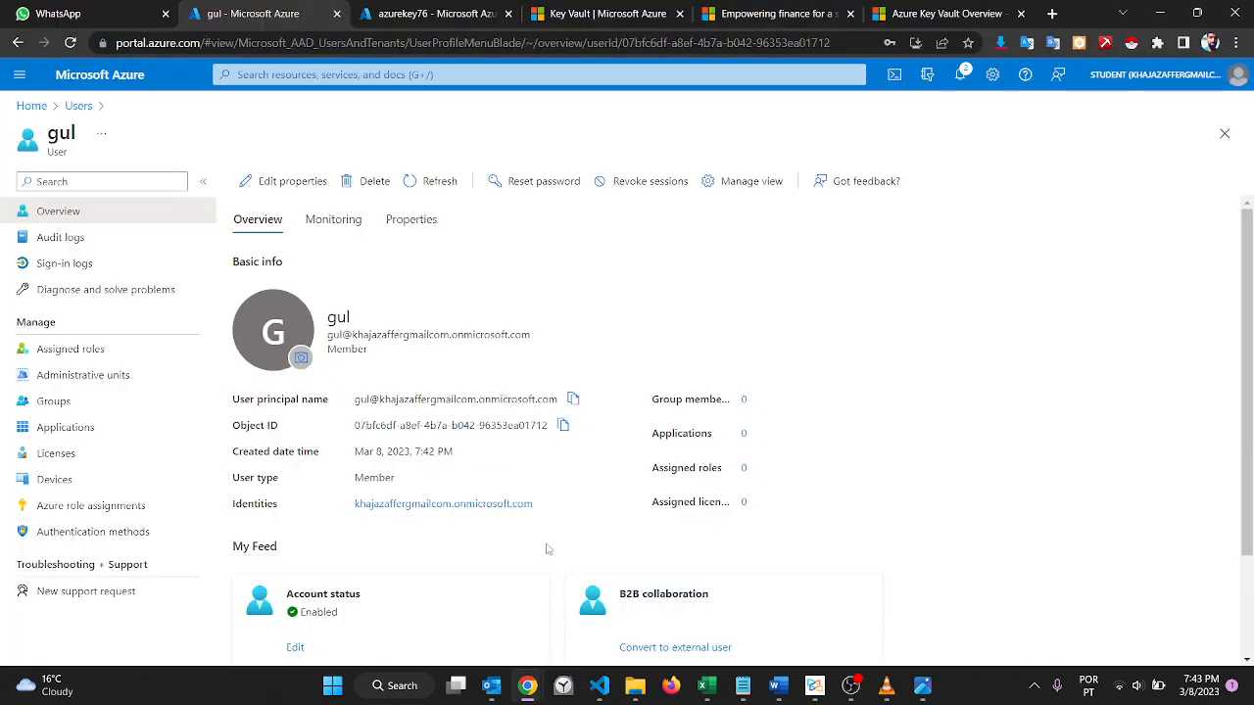
pyautogui.moveTo(529, 684)
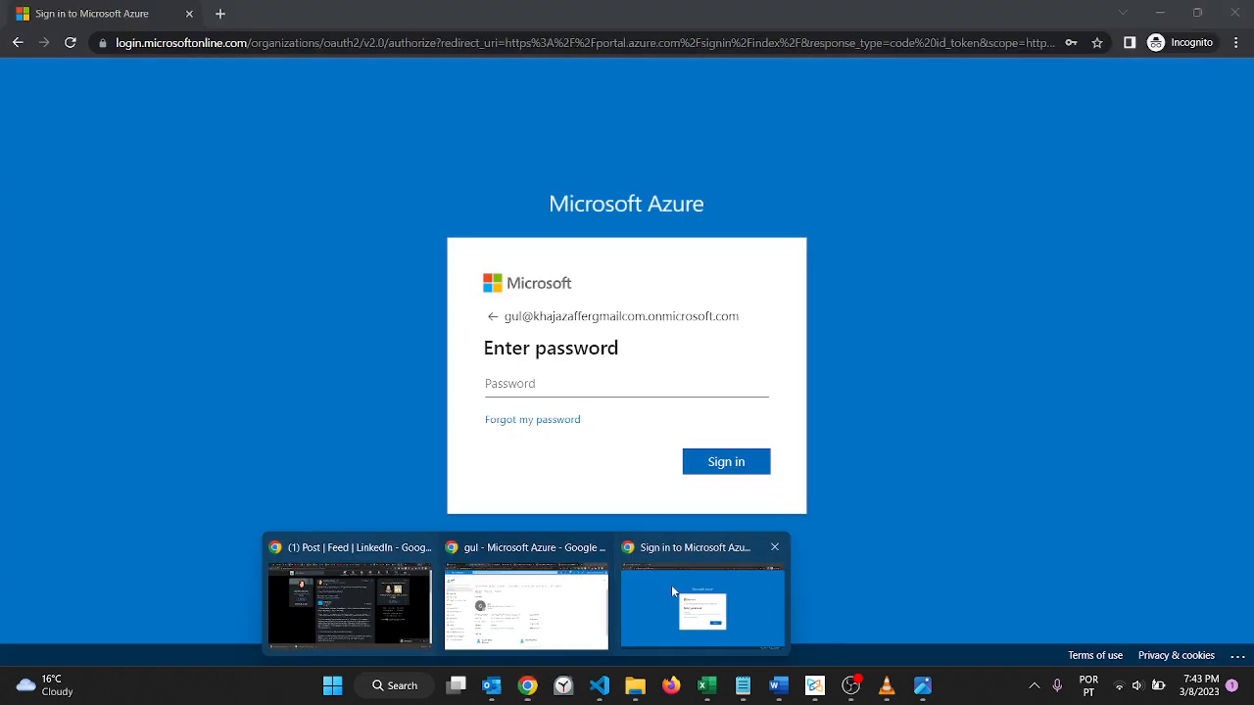
pyautogui.click(671, 584)
pyautogui.hotkey('ctrl', 'v')
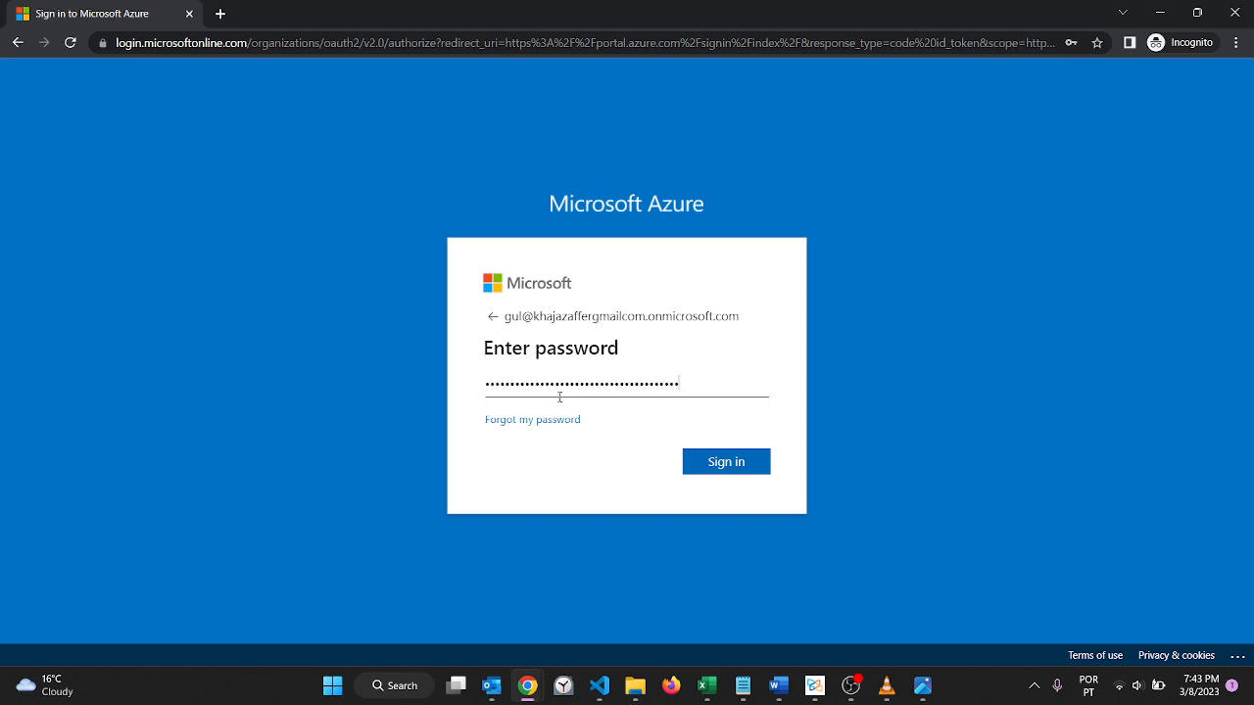
pyautogui.hotkey('ctrl', 'a')
pyautogui.press('BackSpace')
# Step: Enter the account password from the Ditto clipboard history and sign in as the new user
pyautogui.hotkey('ctrl', '`')
pyautogui.press('Down')
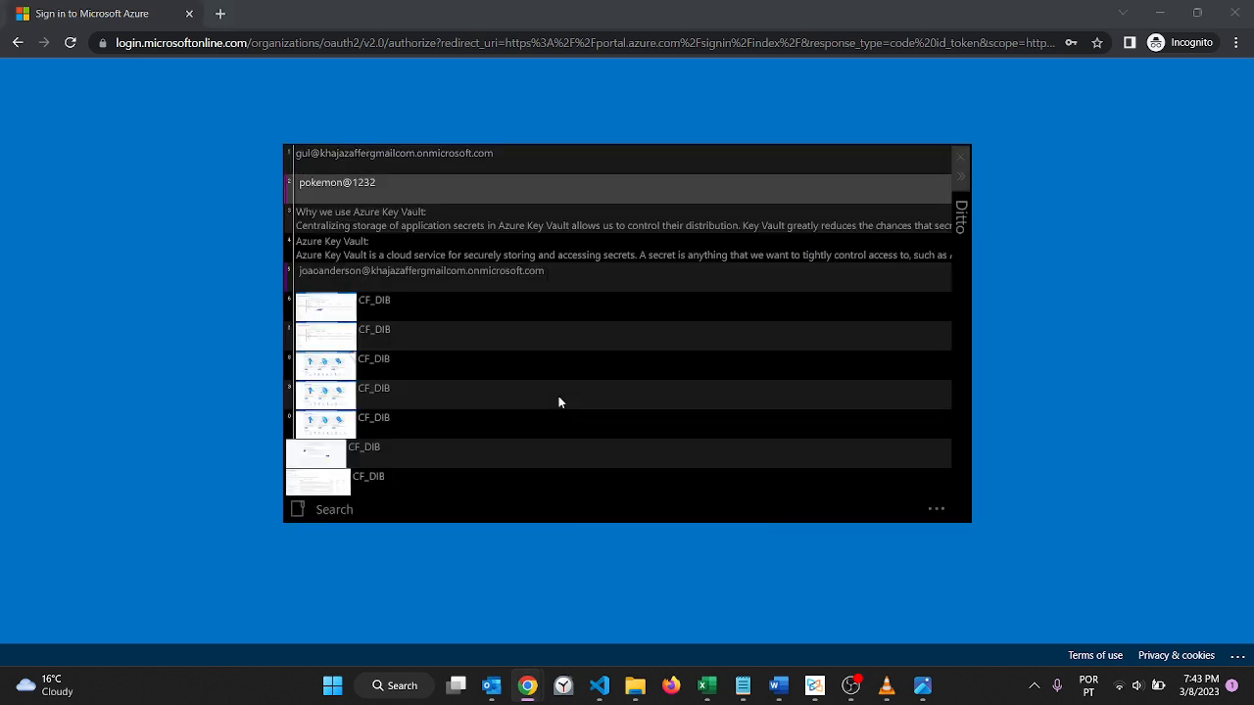
pyautogui.press('Return')
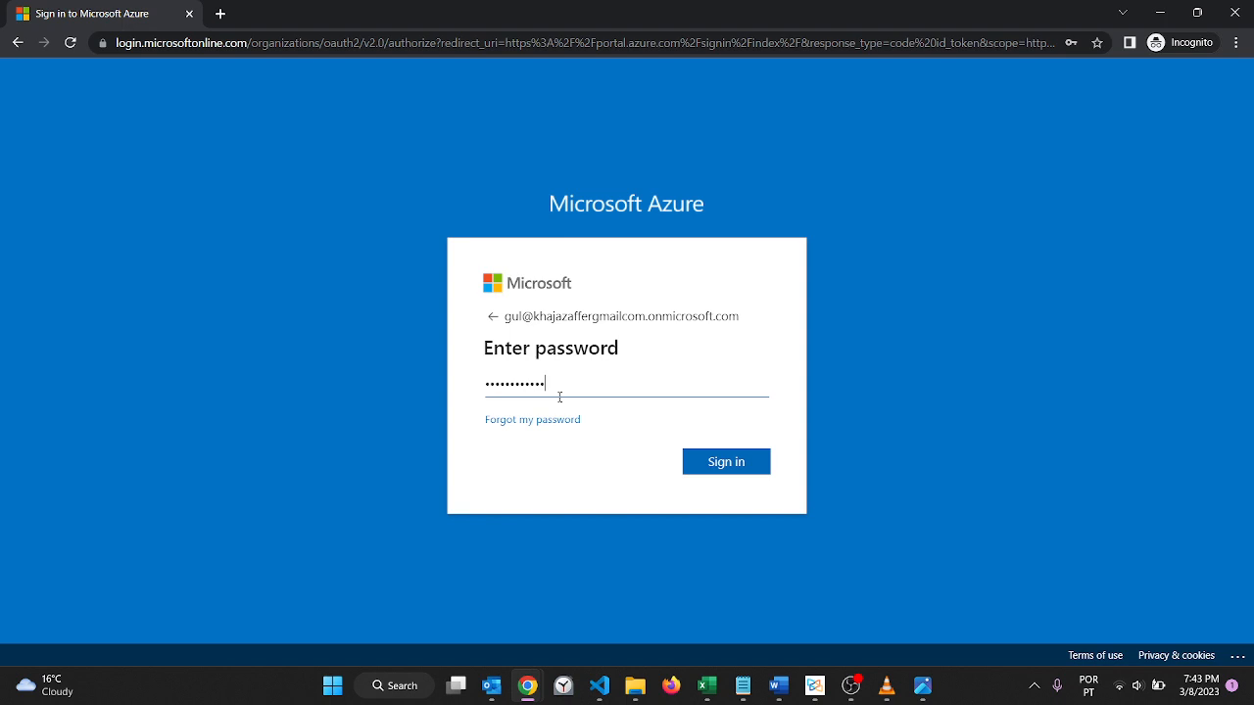
pyautogui.press('Return')
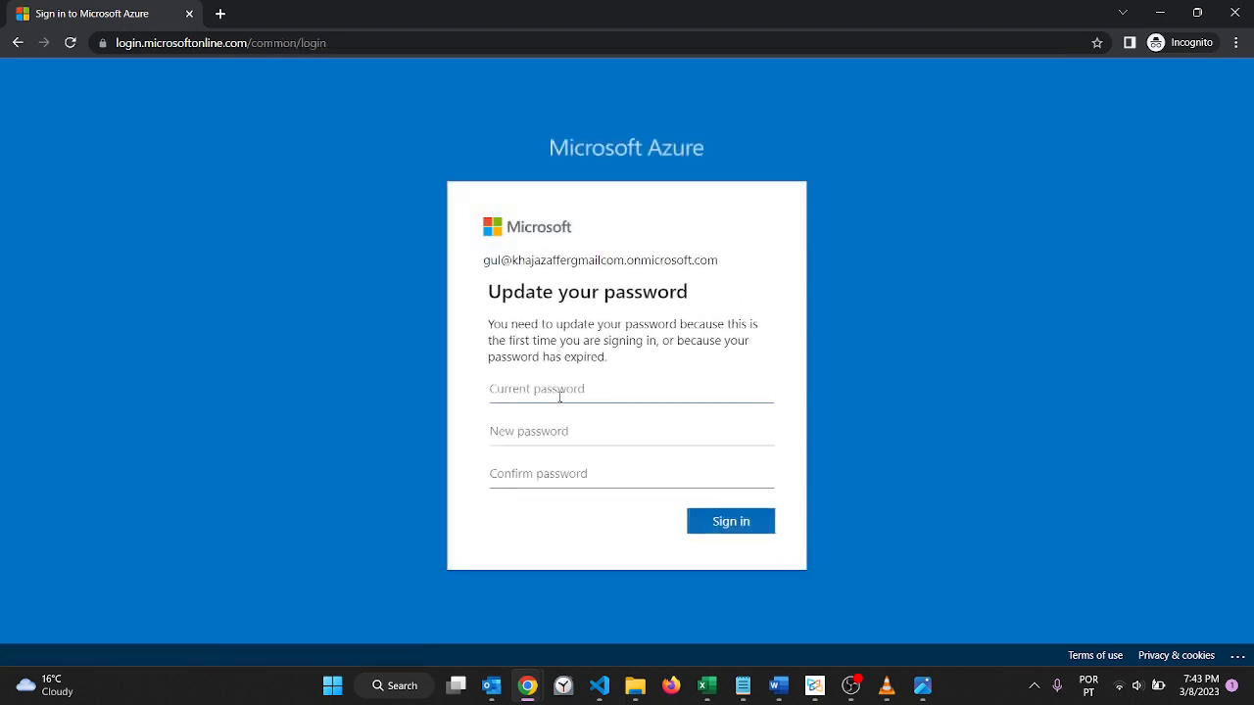
# Step: Fill in the current password in the password update form from the clipboard history
pyautogui.click(532, 388)
pyautogui.hotkey('ctrl', '`')
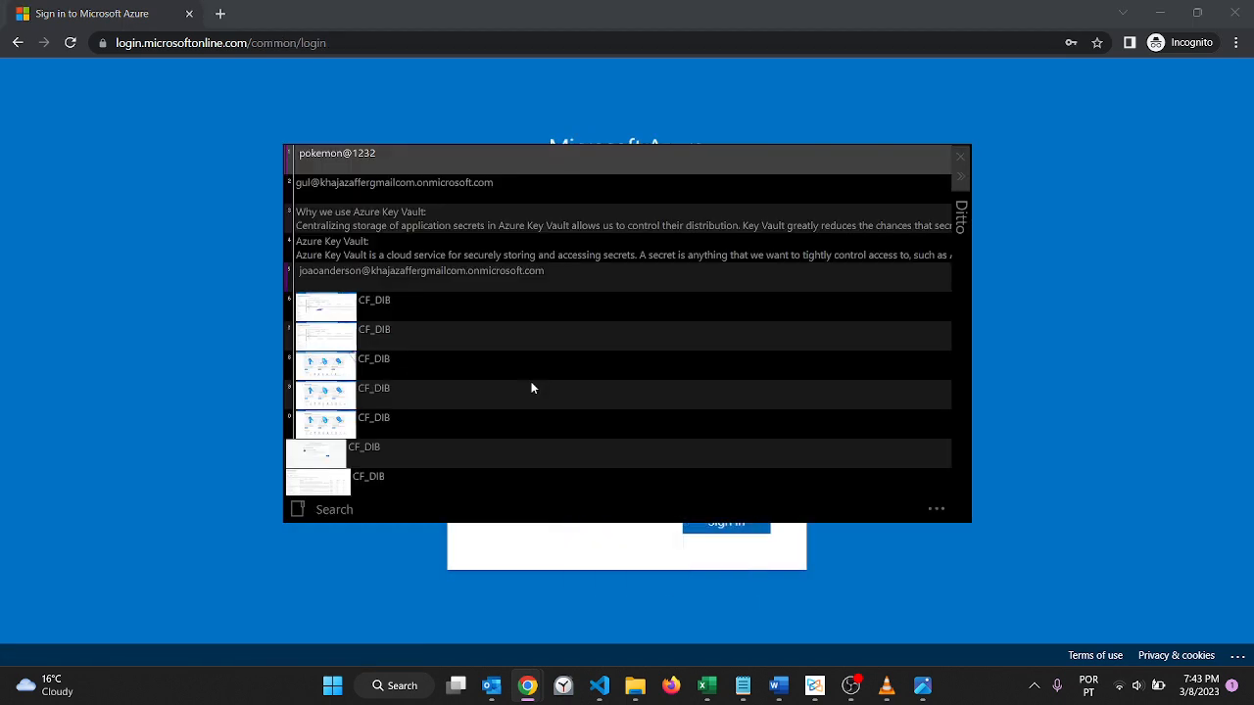
pyautogui.press('Return')
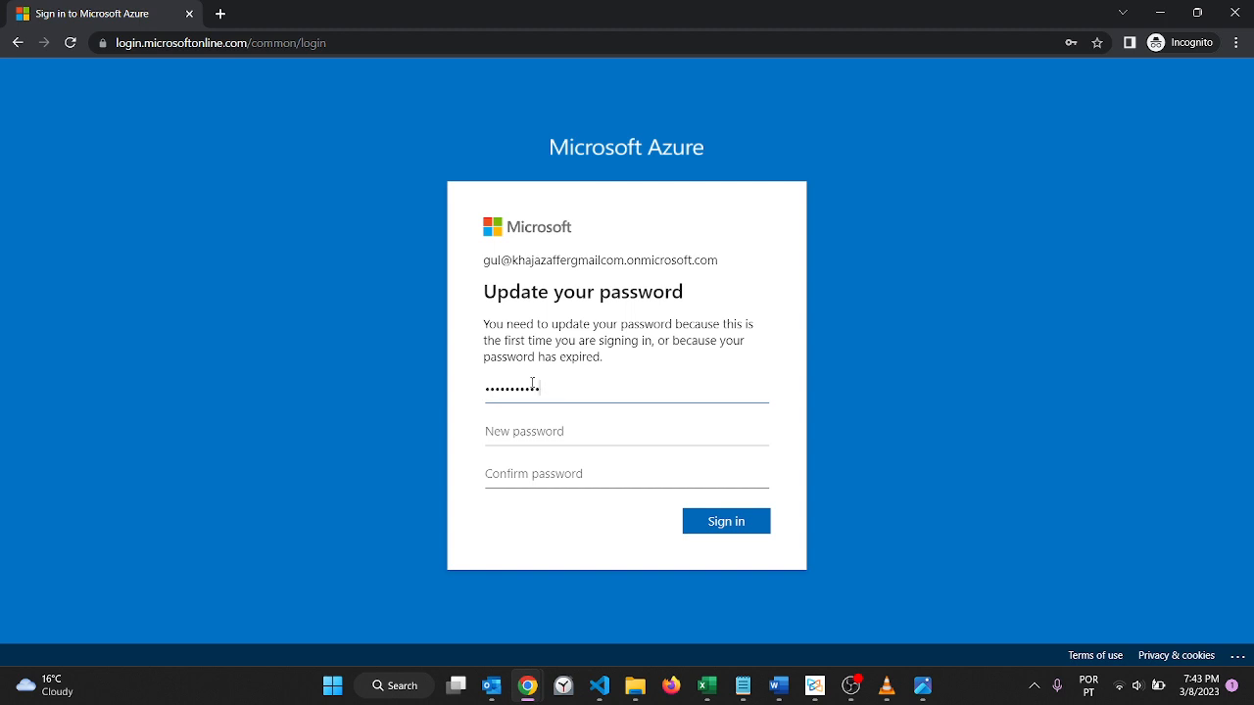
# Step: Try to submit the password update with the new password and its confirmation pasted from the clipboard
pyautogui.press('Tab')
pyautogui.hotkey('ctrl', 'v')
pyautogui.press('Tab')
pyautogui.hotkey('ctrl', 'v')
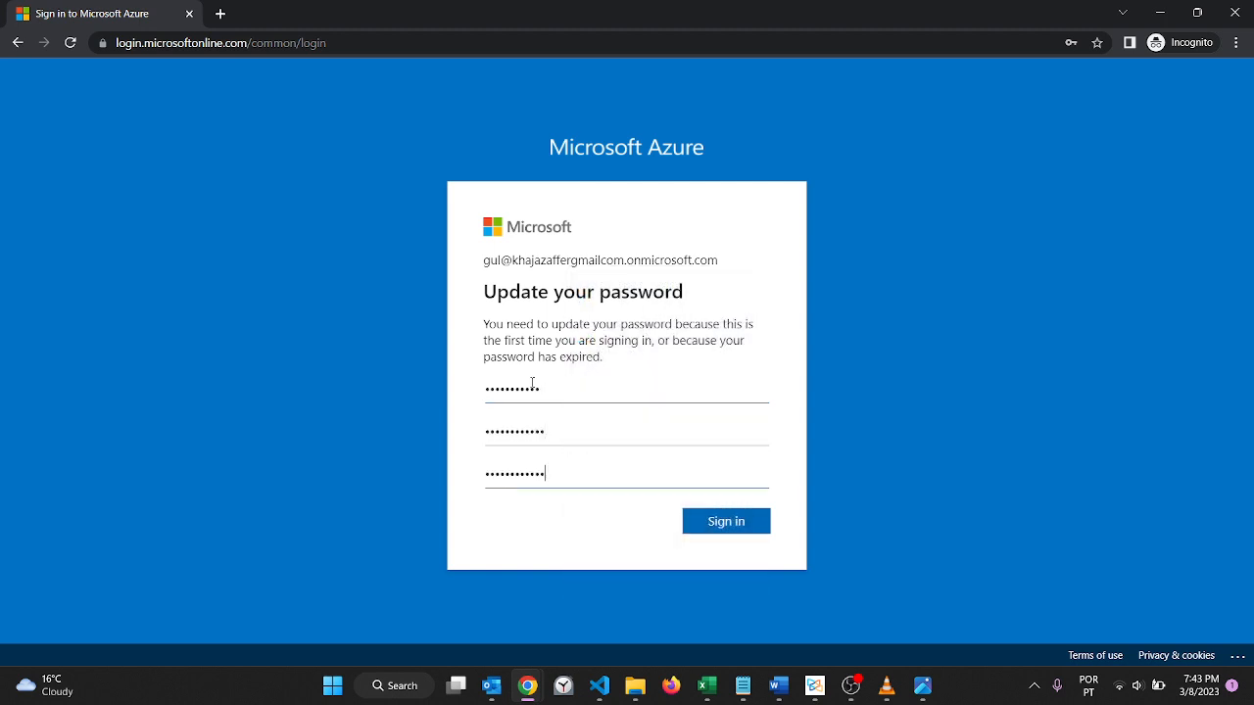
pyautogui.click(700, 528)
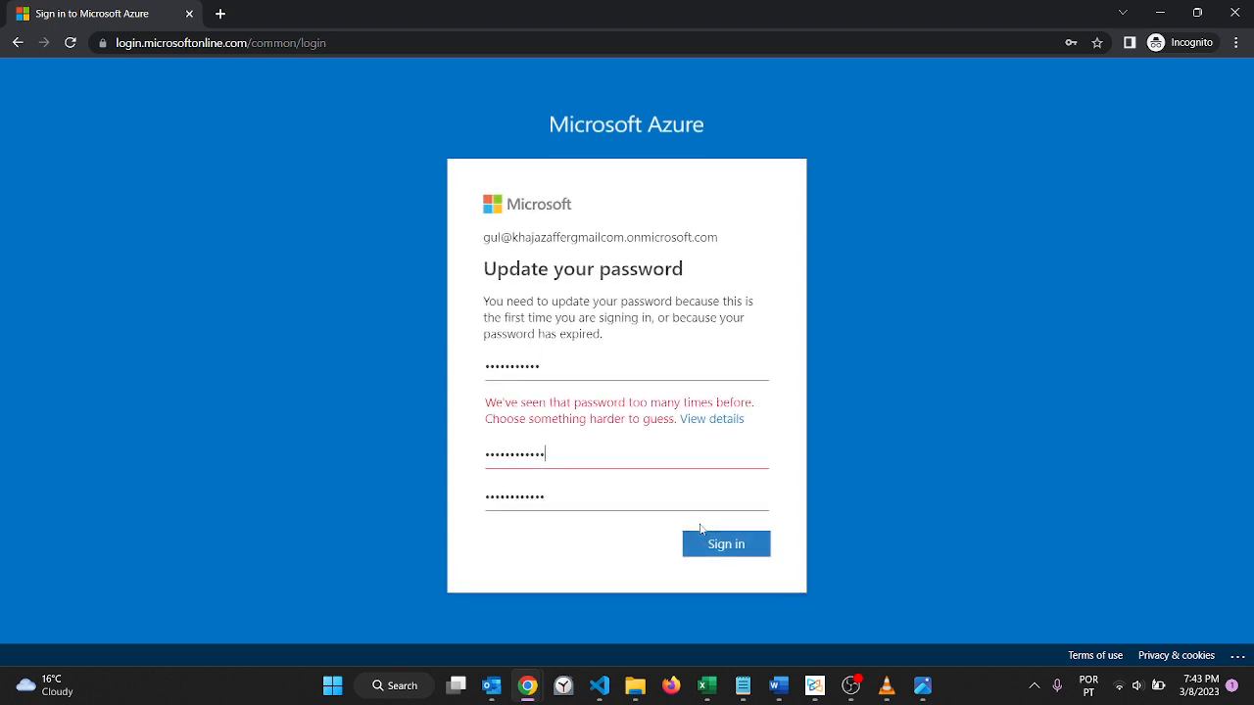
# Step: Replace the rejected entry with a different new password in the password update form
pyautogui.click(558, 448)
pyautogui.press('BackSpace')
pyautogui.press('BackSpace')
pyautogui.press('BackSpace')
pyautogui.press('BackSpace')
pyautogui.press('BackSpace')
pyautogui.press('BackSpace')
pyautogui.press('BackSpace')
pyautogui.press('BackSpace')
pyautogui.press('BackSpace')
pyautogui.press('BackSpace')
pyautogui.press('BackSpace')
pyautogui.press('BackSpace')
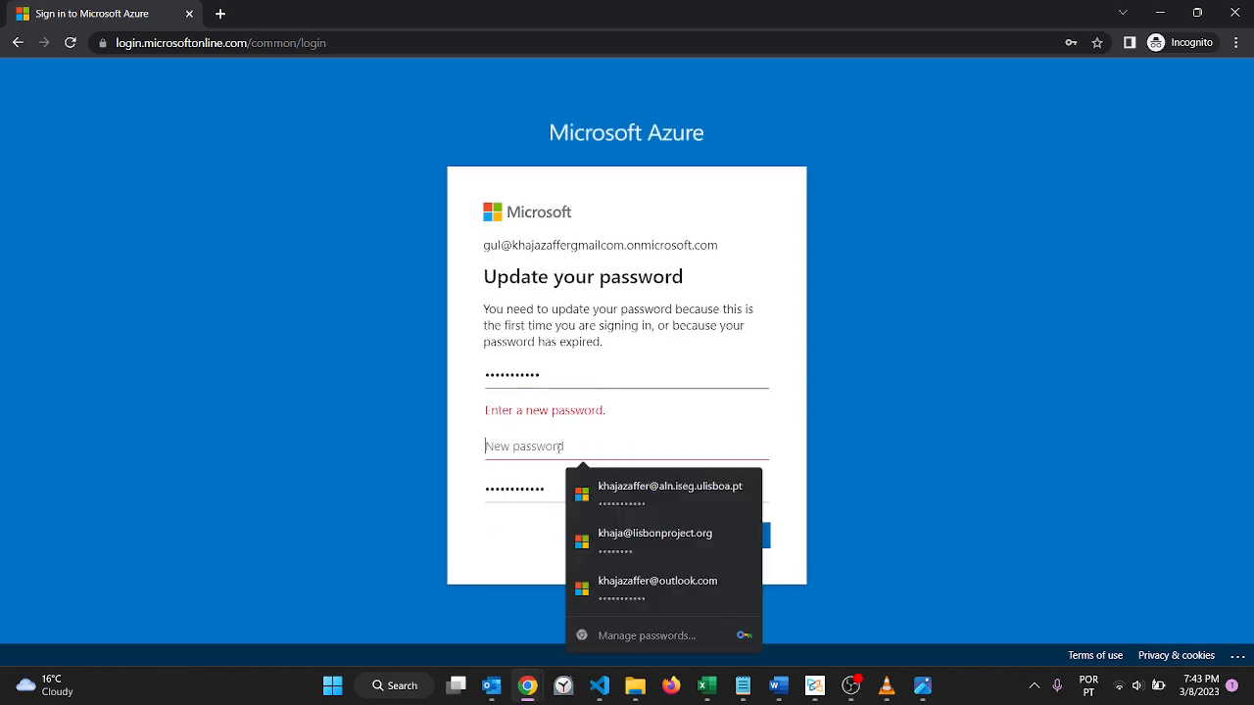
pyautogui.write('•••')
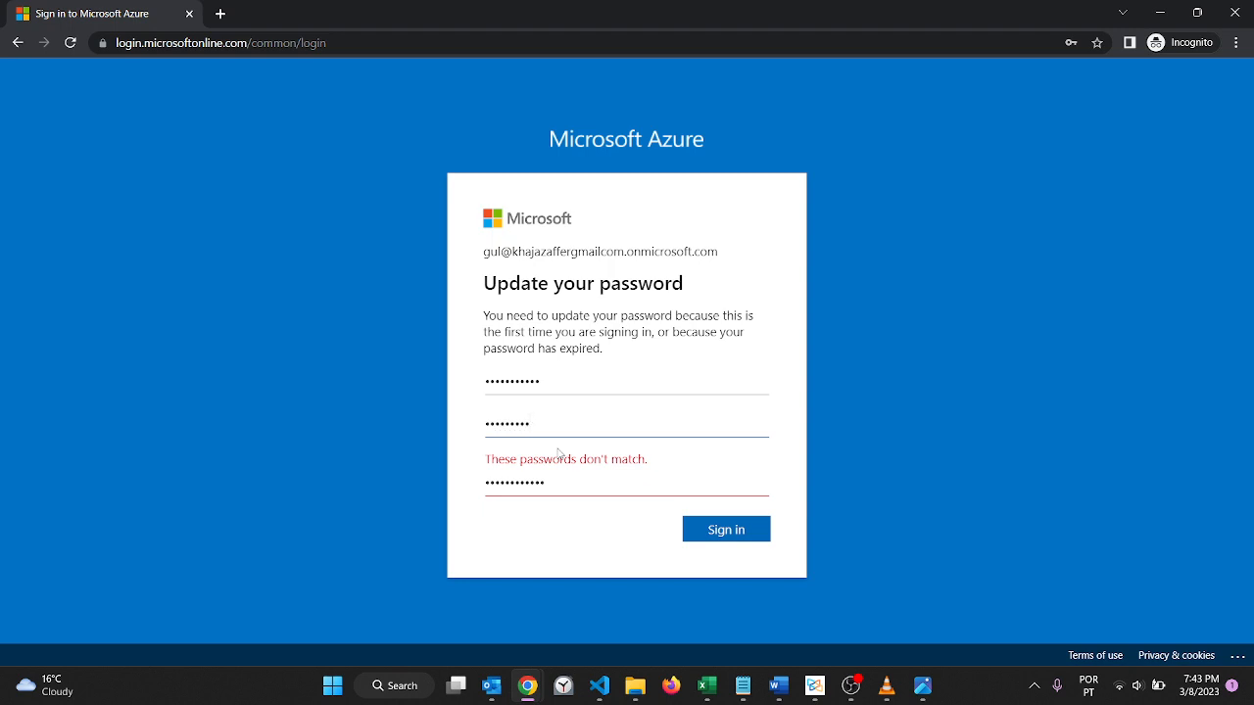
pyautogui.press('BackSpace')
pyautogui.press('BackSpace')
pyautogui.press('BackSpace')
pyautogui.press('BackSpace')
pyautogui.press('BackSpace')
pyautogui.press('BackSpace')
pyautogui.press('BackSpace')
pyautogui.press('BackSpace')
pyautogui.press('BackSpace')
pyautogui.write('••')
# Step: Re-enter the matching password as the confirmation and submit the password update
pyautogui.press('BackSpace')
pyautogui.press('BackSpace')
pyautogui.press('BackSpace')
pyautogui.press('BackSpace')
pyautogui.press('BackSpace')
pyautogui.press('BackSpace')
pyautogui.press('BackSpace')
pyautogui.press('BackSpace')
pyautogui.press('BackSpace')
pyautogui.press('BackSpace')
pyautogui.press('BackSpace')
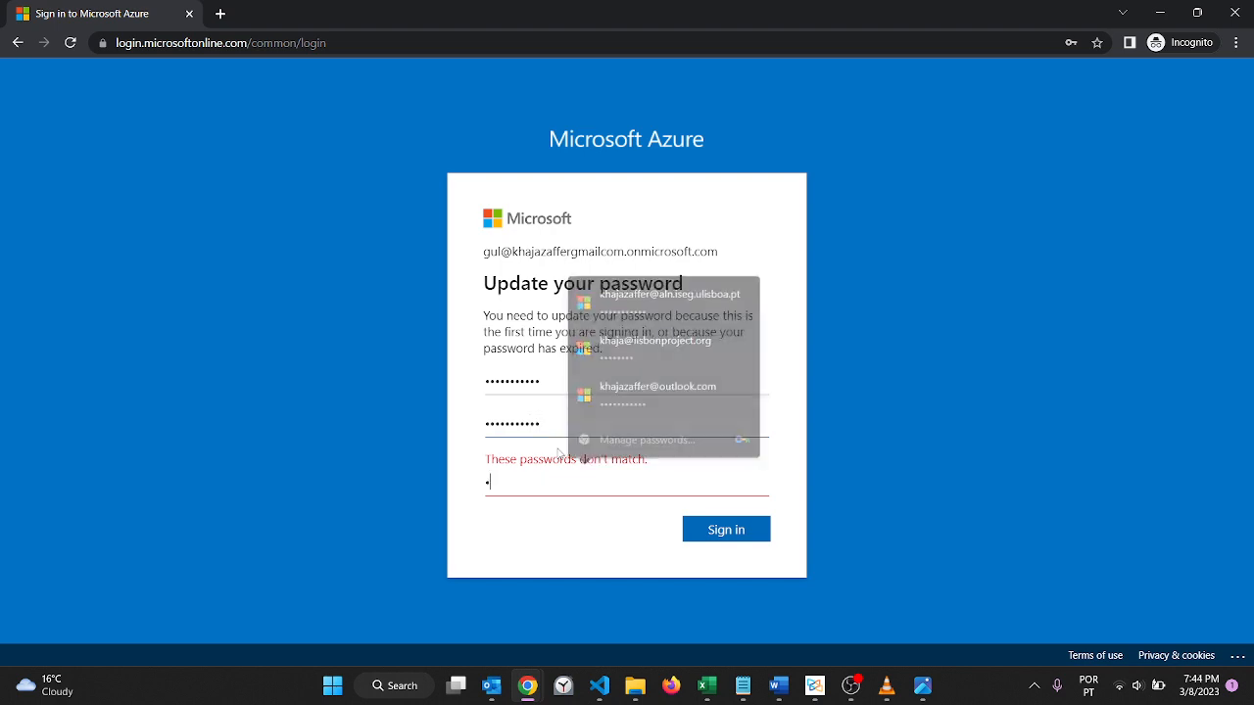
pyautogui.write('•••')
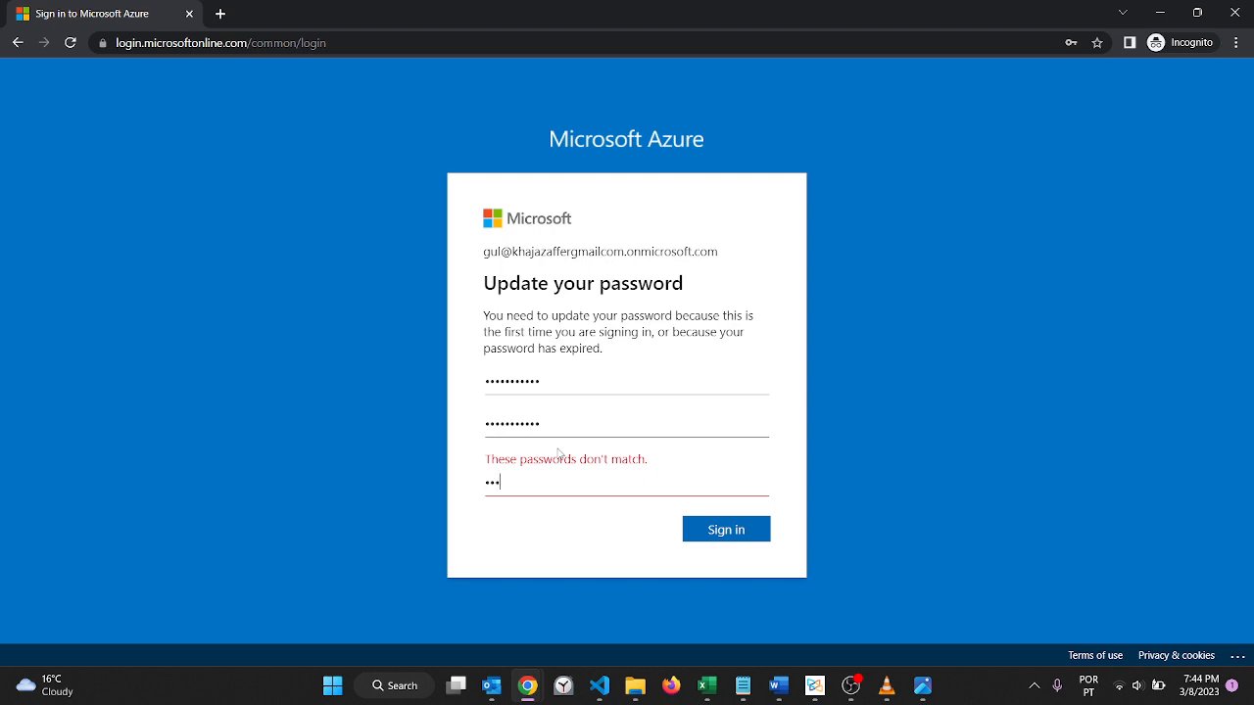
pyautogui.write('••••••••')
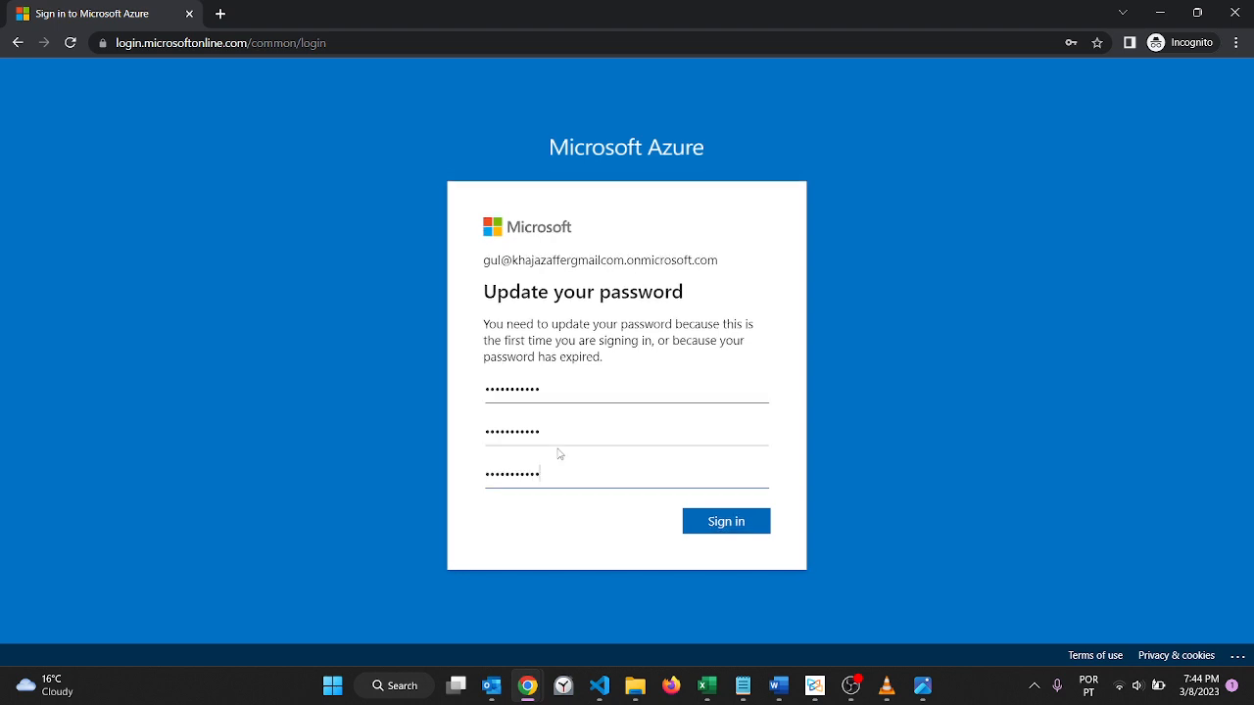
pyautogui.press('Return')
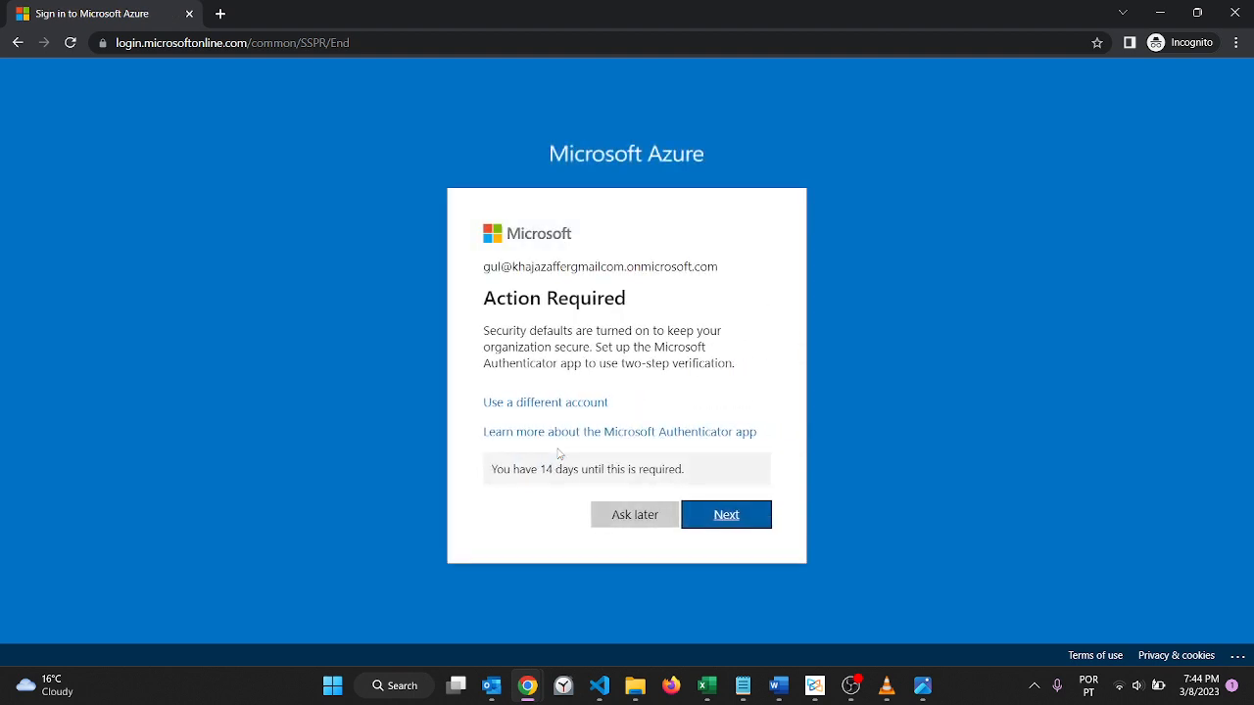
# Step: Set up Microsoft Authenticator as the account's verification method by QR code and finish the security registration
pyautogui.click(712, 520)
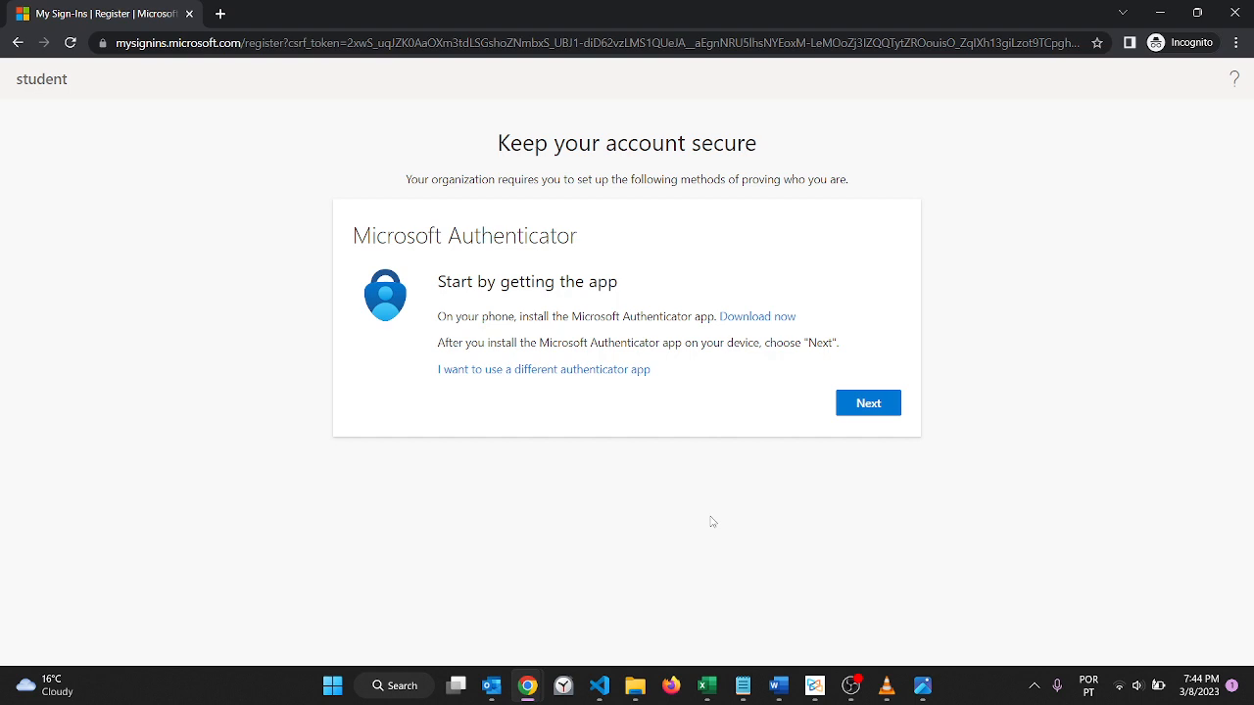
pyautogui.click(862, 414)
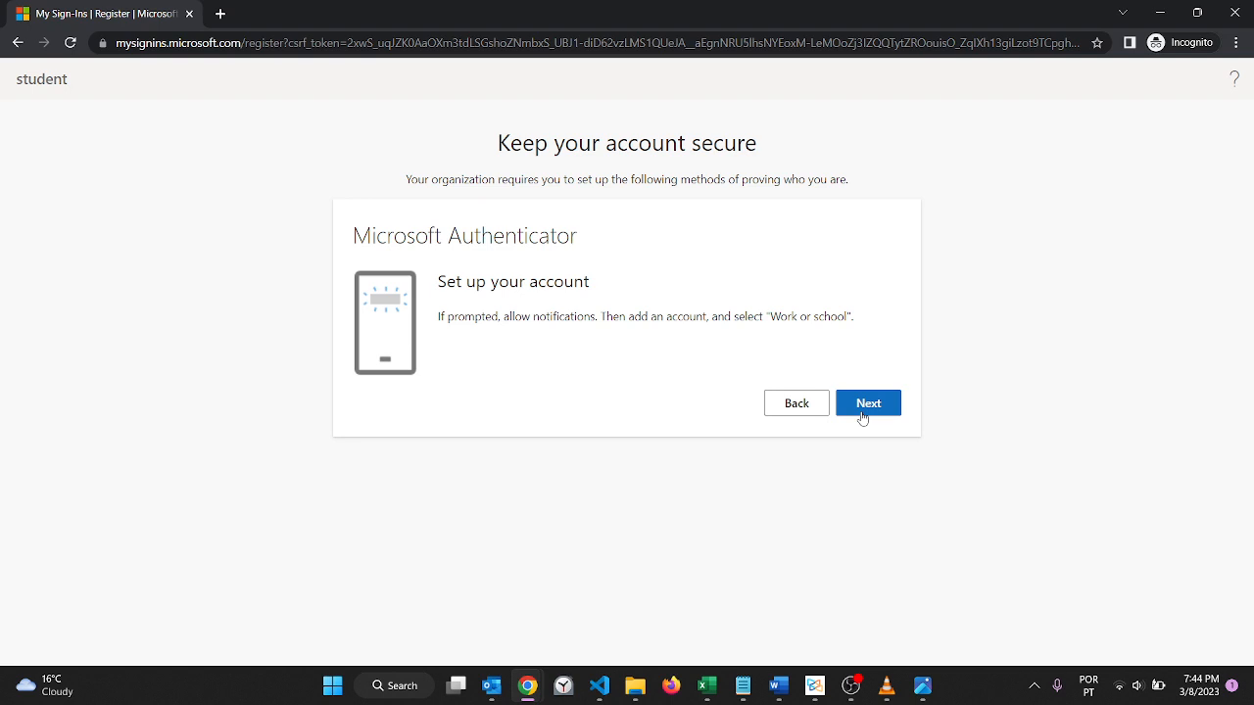
pyautogui.click(867, 412)
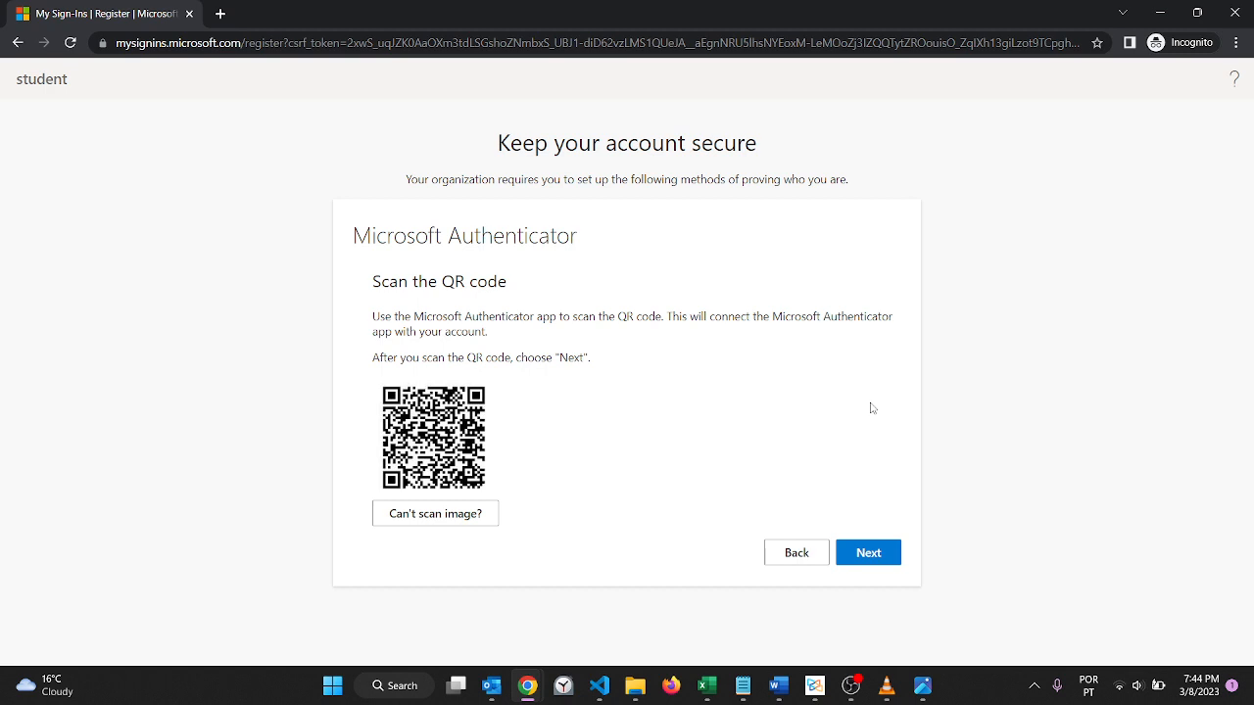
pyautogui.click(874, 550)
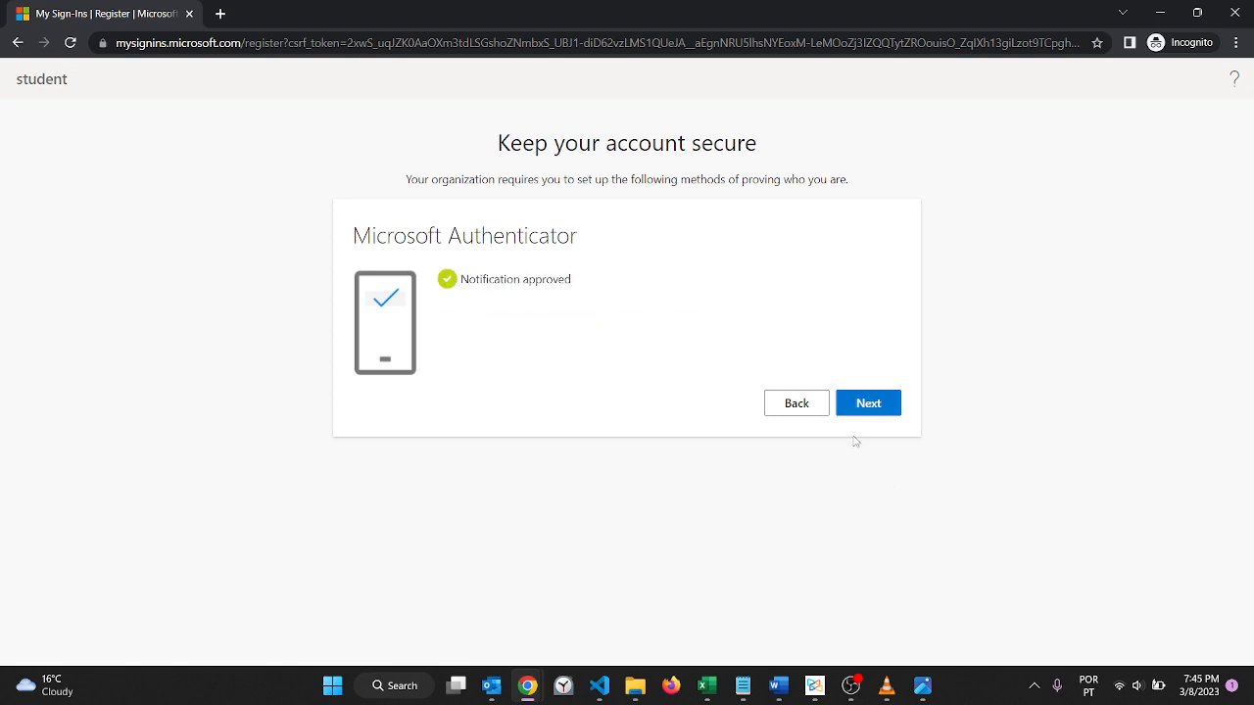
pyautogui.click(861, 412)
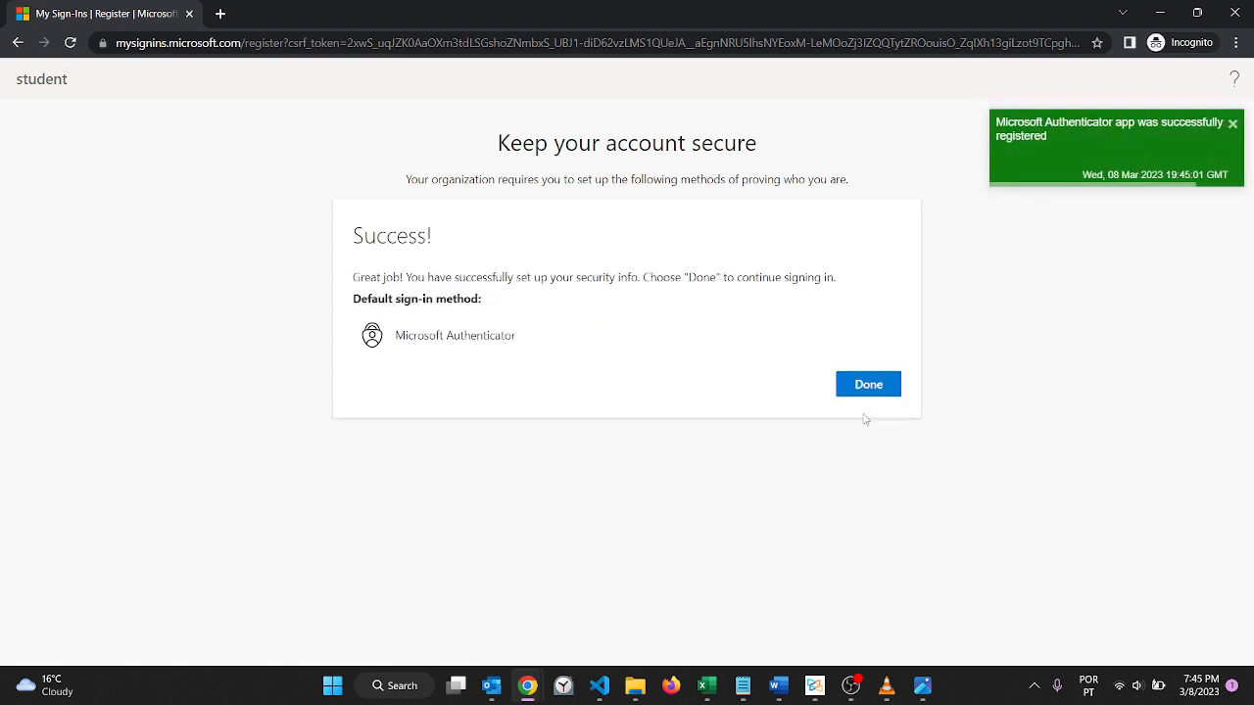
pyautogui.click(874, 384)
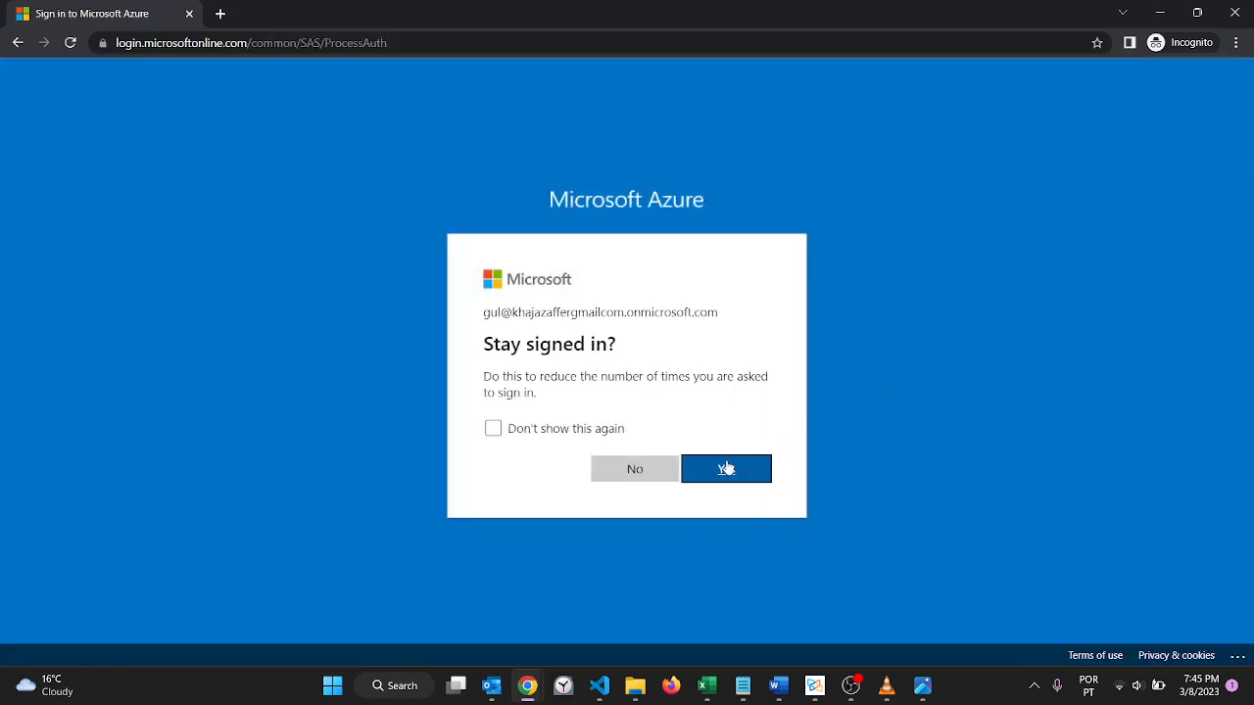
# Step: Choose to stay signed in and postpone the Microsoft Azure welcome tour
pyautogui.click(713, 477)
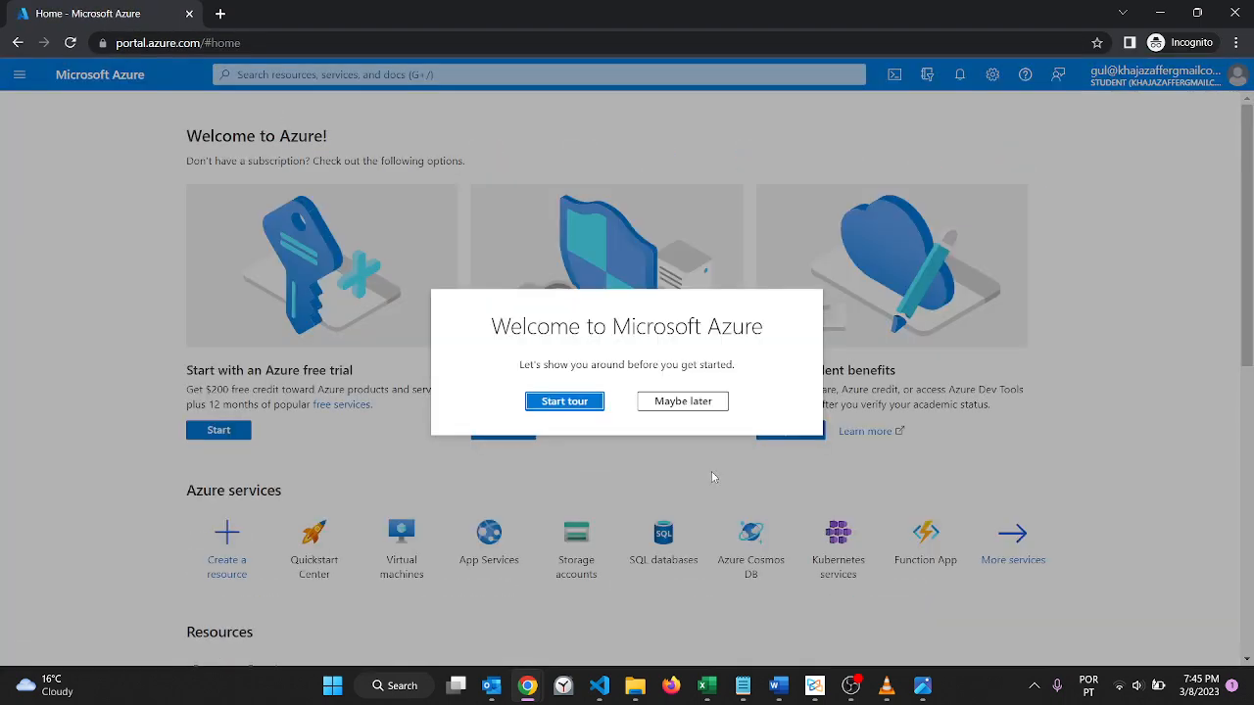
pyautogui.click(685, 401)
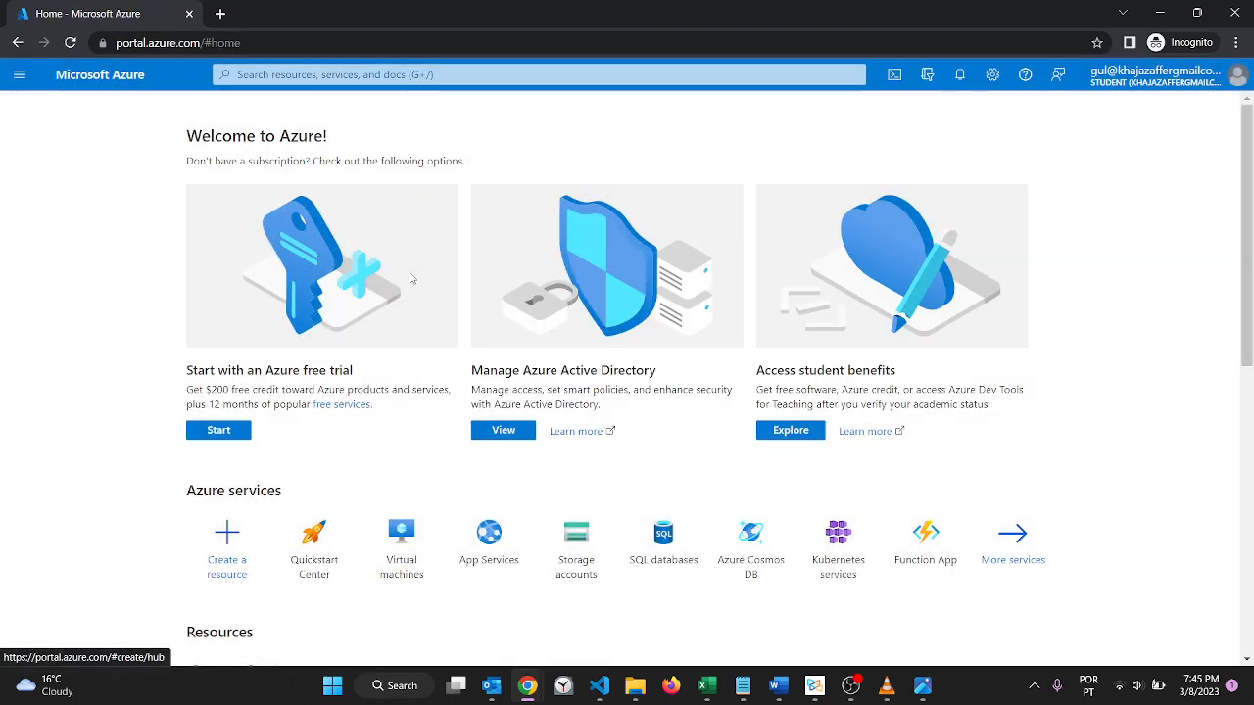
# Step: Check the new user's access by opening the Virtual machines service from the home page and from the recent services
pyautogui.click(401, 549)
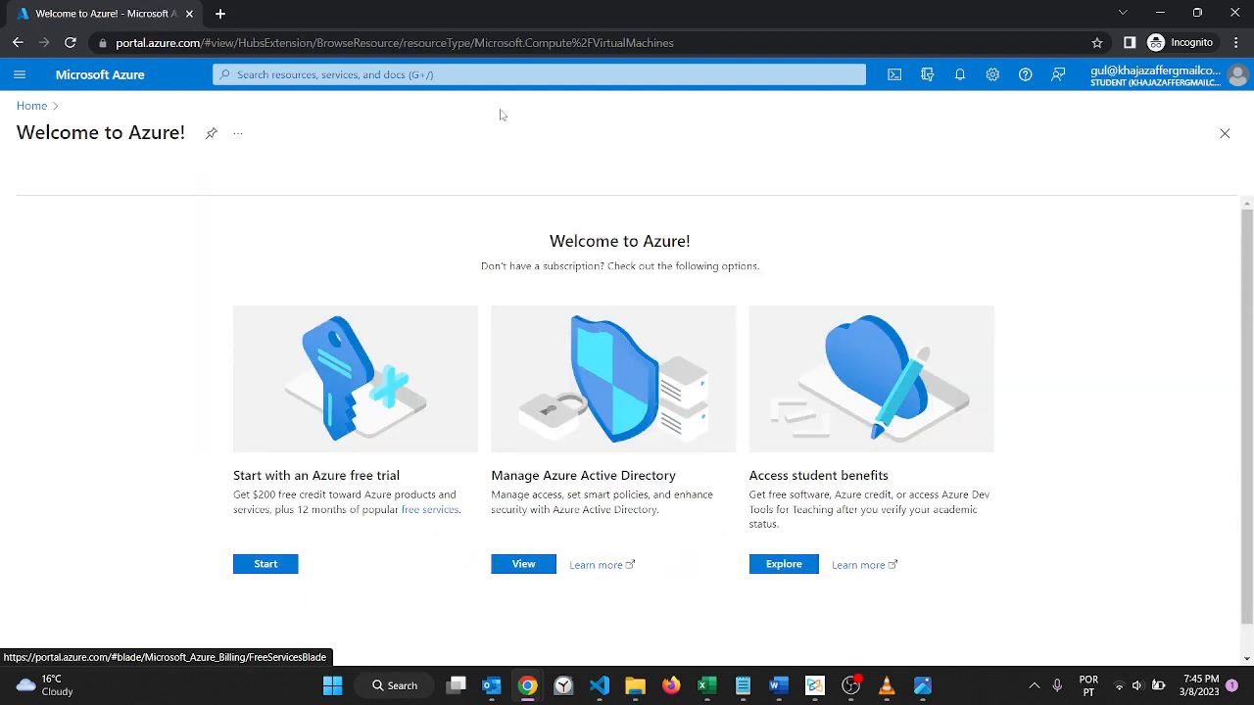
pyautogui.click(588, 83)
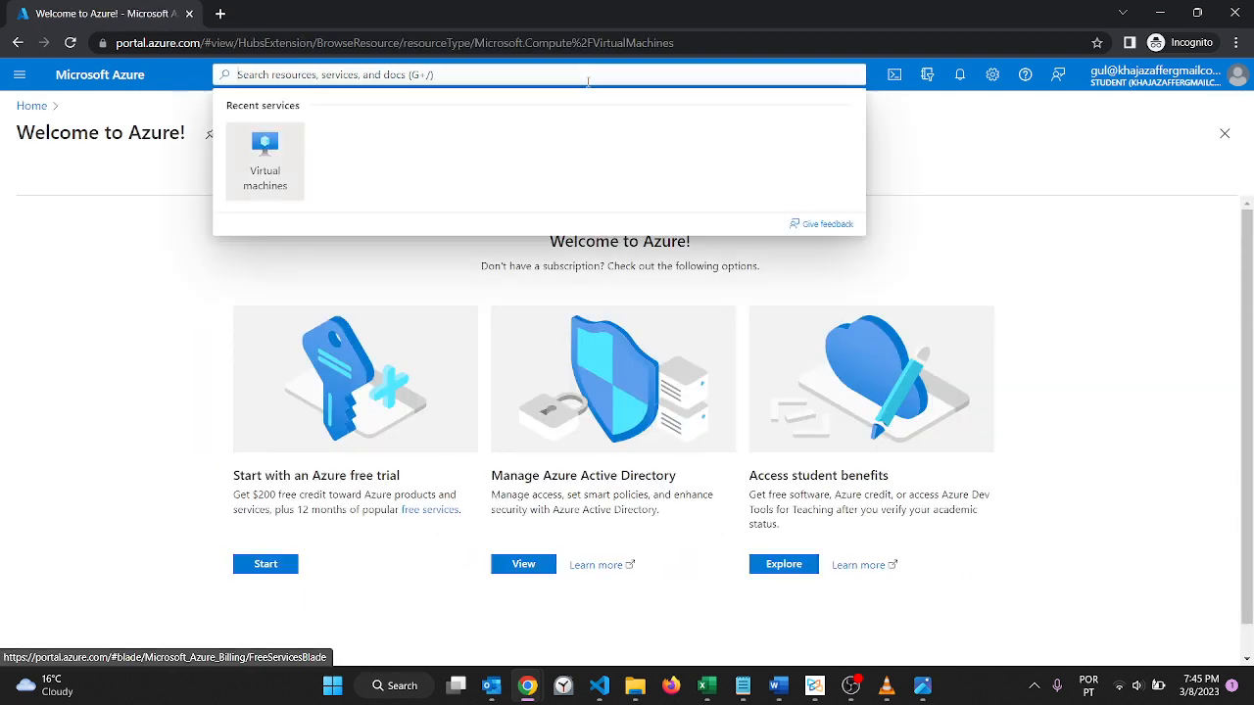
pyautogui.click(262, 176)
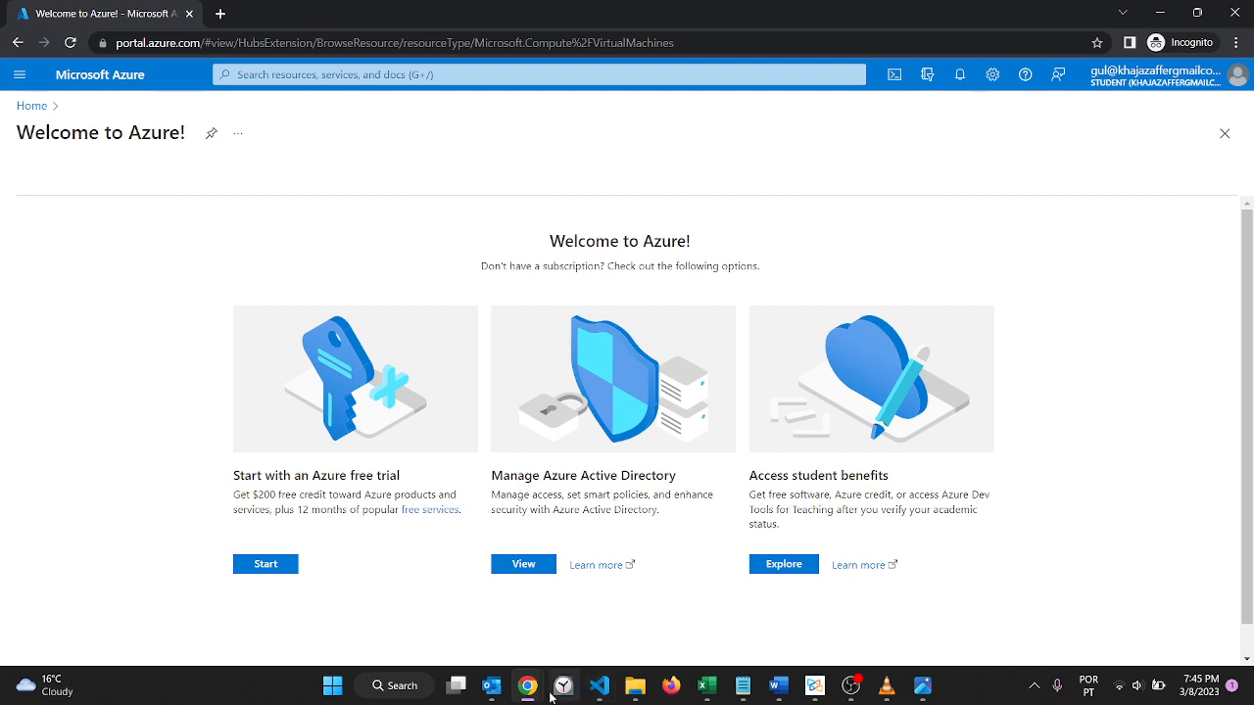
# Step: Switch to the administrator's browser window and open Access control (IAM) for the azuredevops resource group
pyautogui.moveTo(539, 692)
pyautogui.click(526, 598)
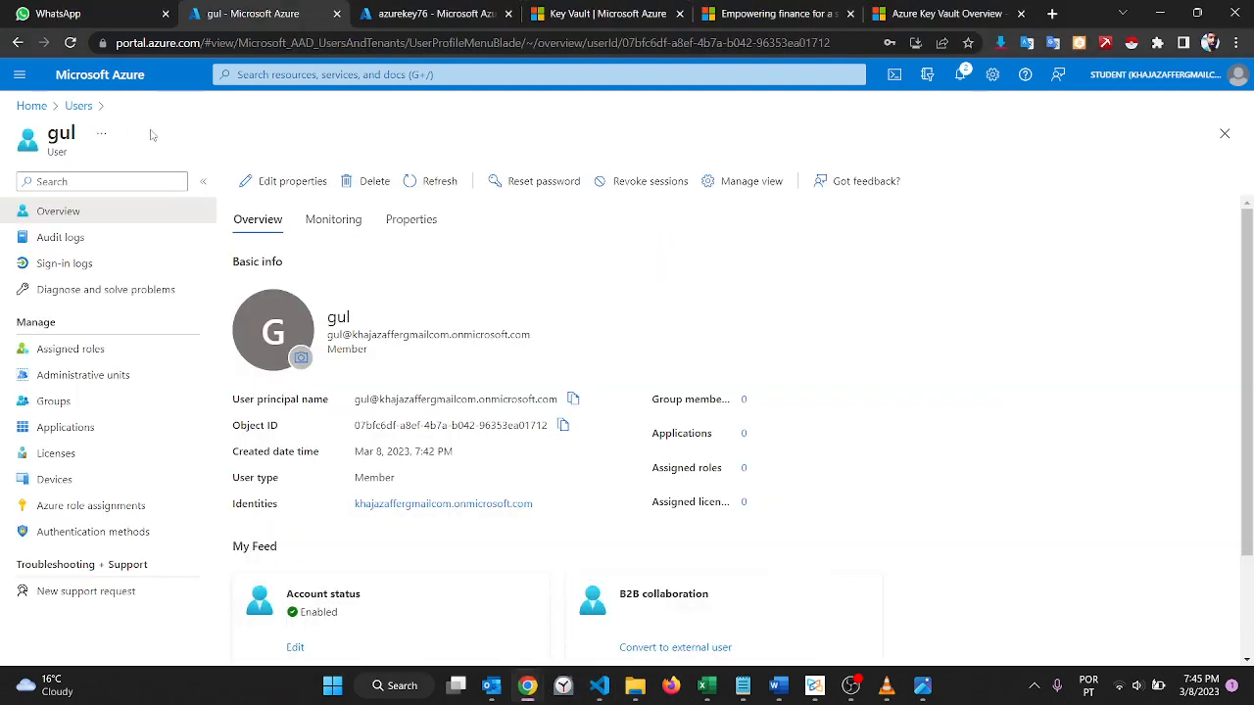
pyautogui.click(78, 106)
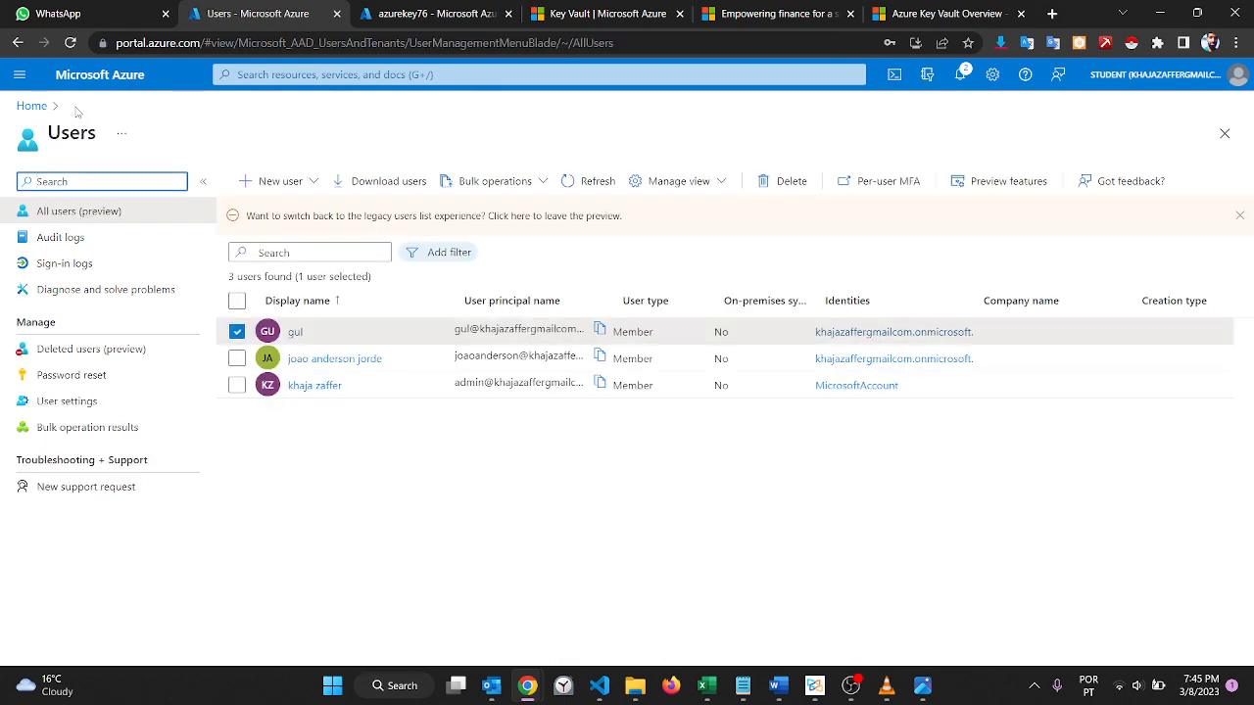
pyautogui.click(33, 112)
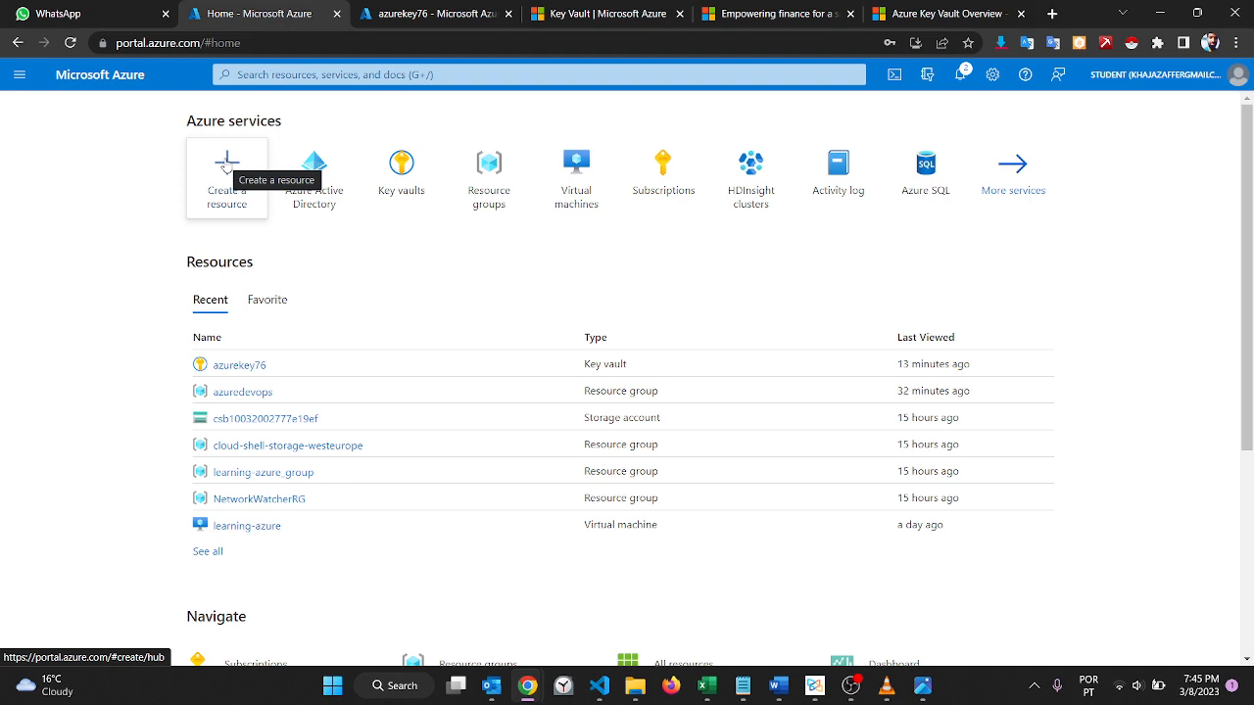
pyautogui.click(490, 165)
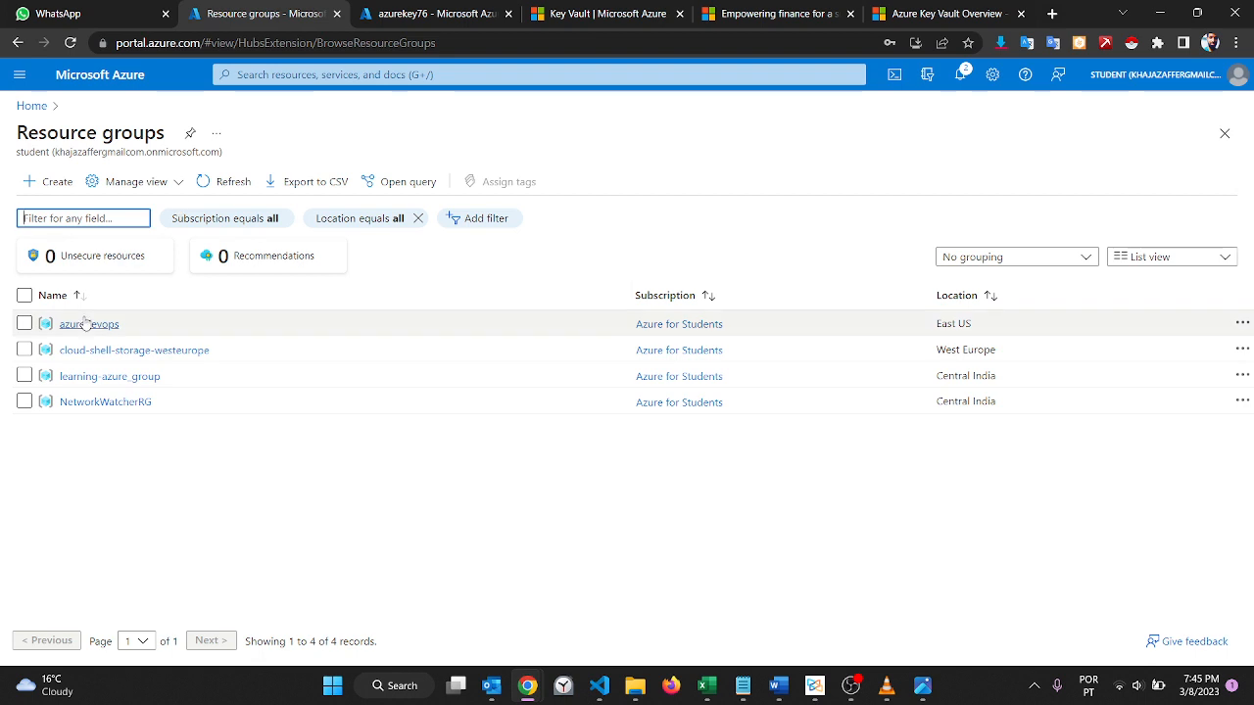
pyautogui.click(86, 325)
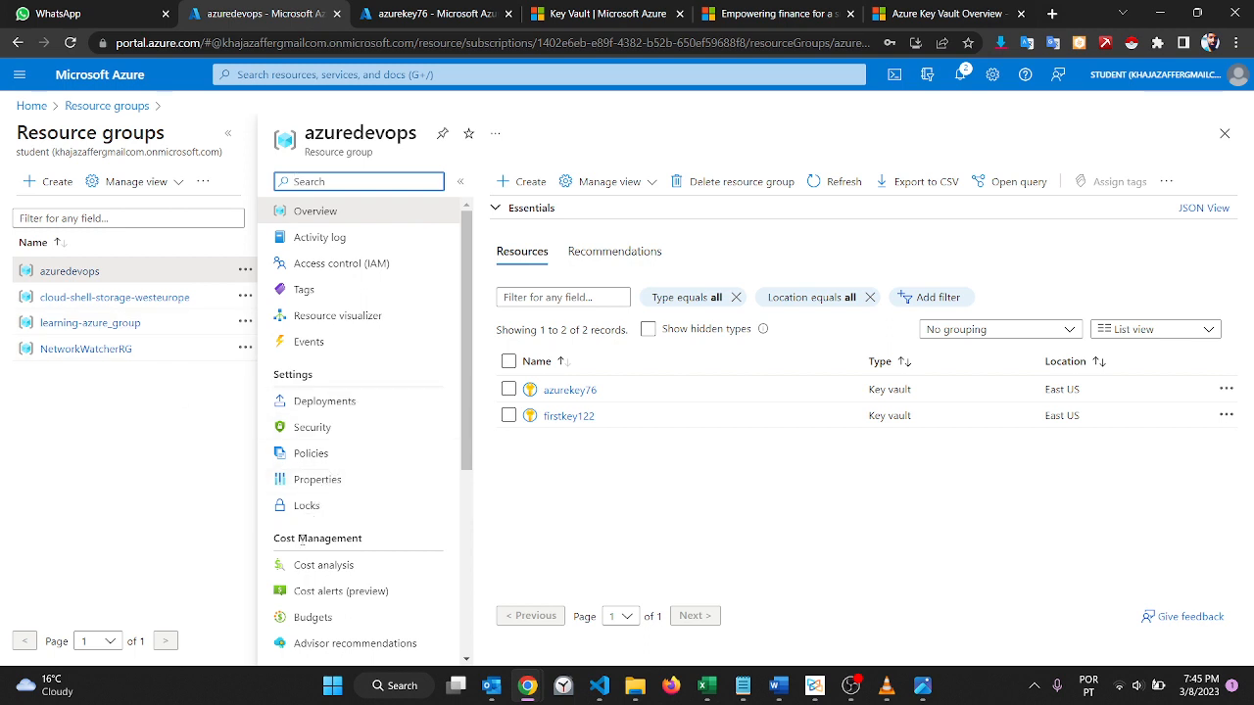
pyautogui.click(378, 264)
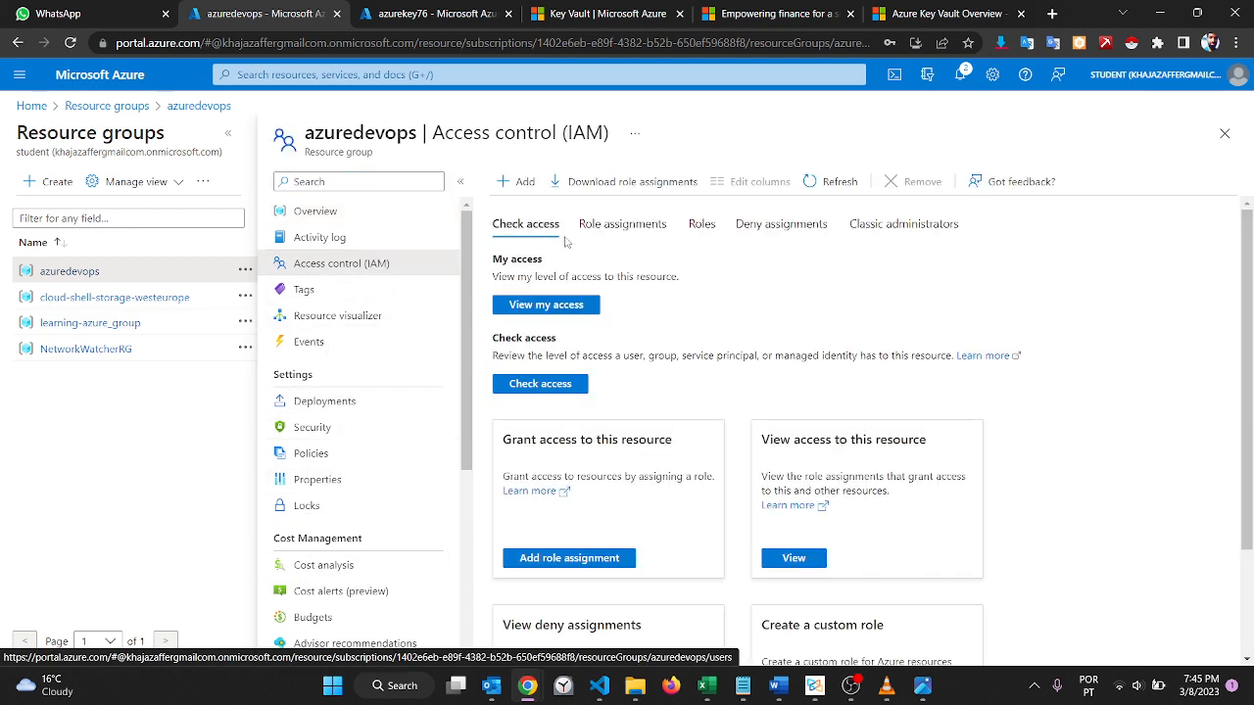
# Step: Start a role assignment, search the roles for ML and choose AzureML Data Scientist as the role
pyautogui.click(515, 181)
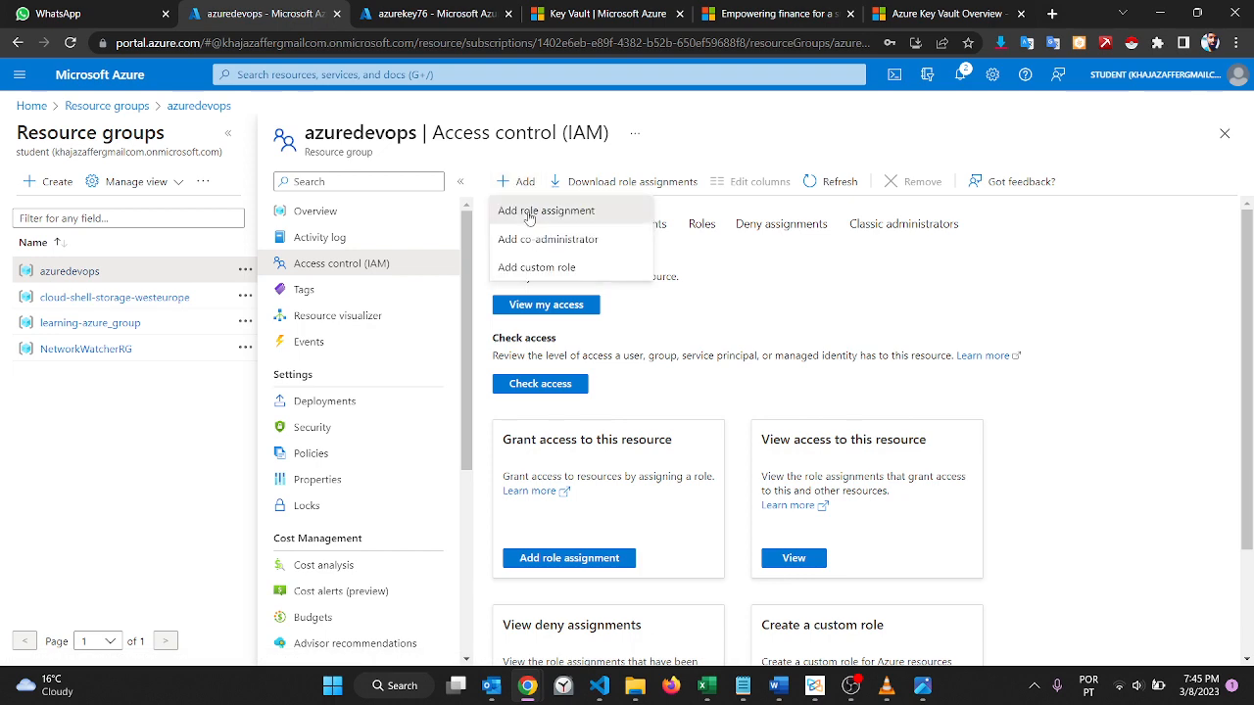
pyautogui.click(529, 214)
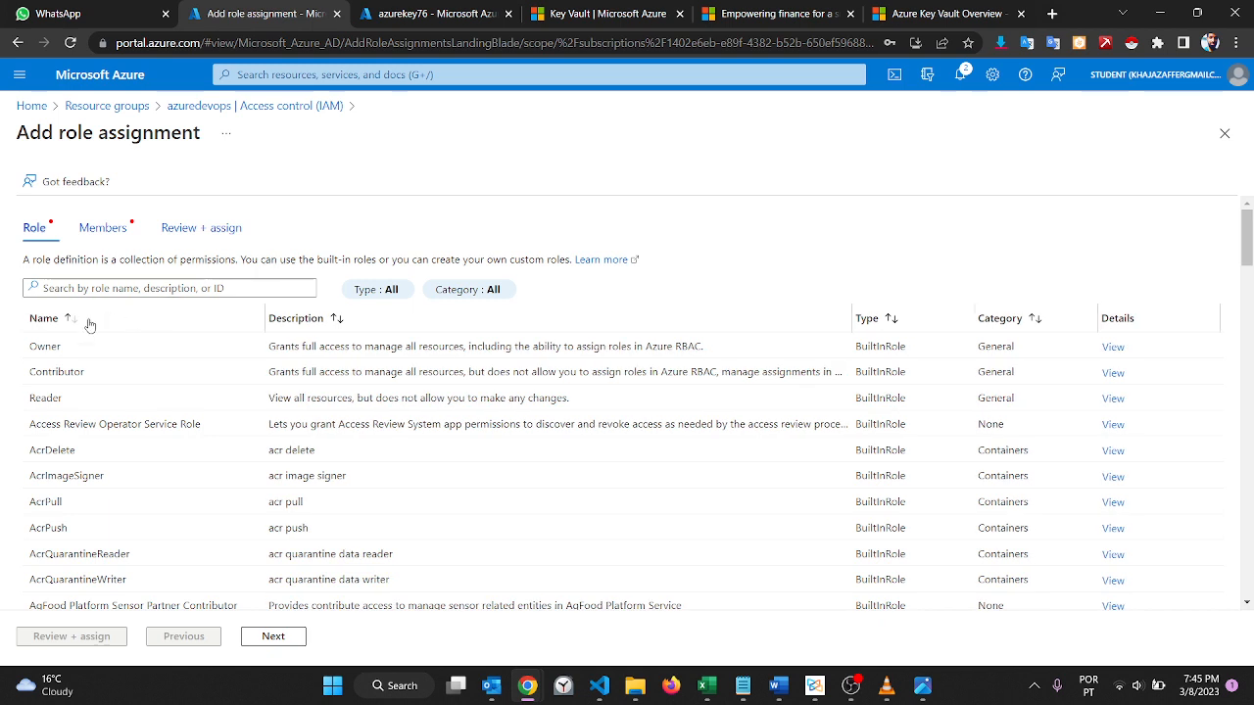
pyautogui.click(172, 282)
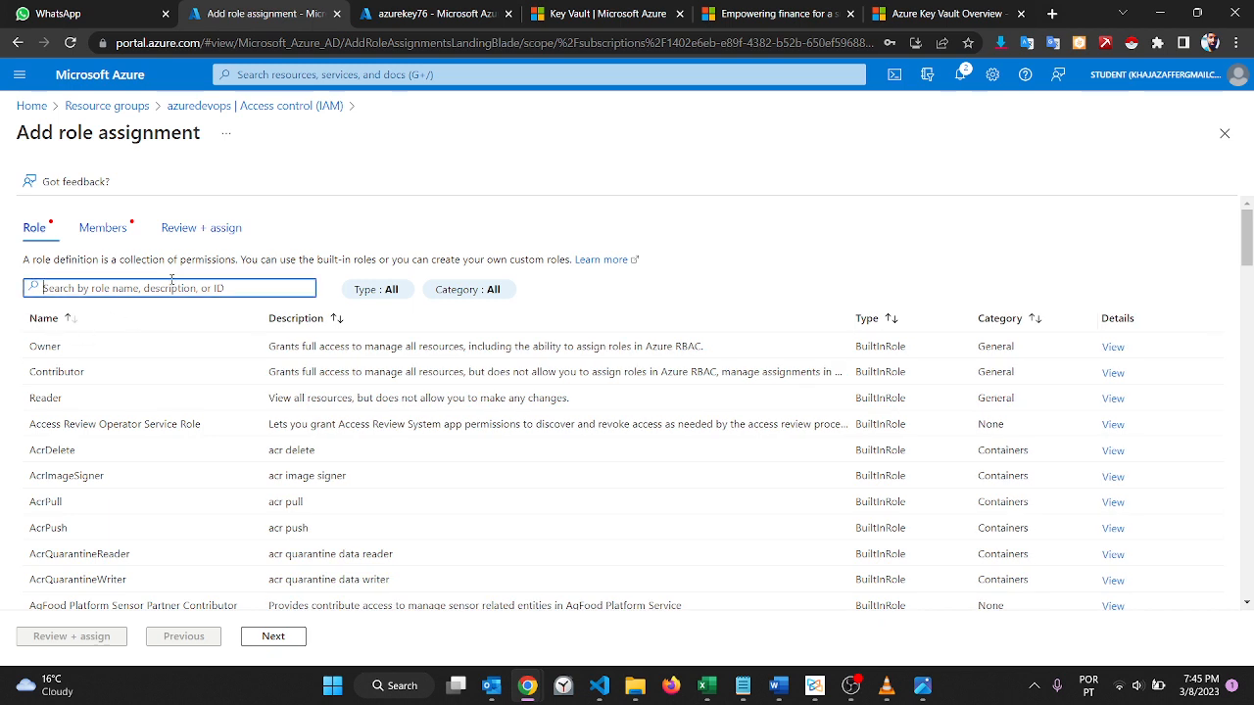
pyautogui.write('ML')
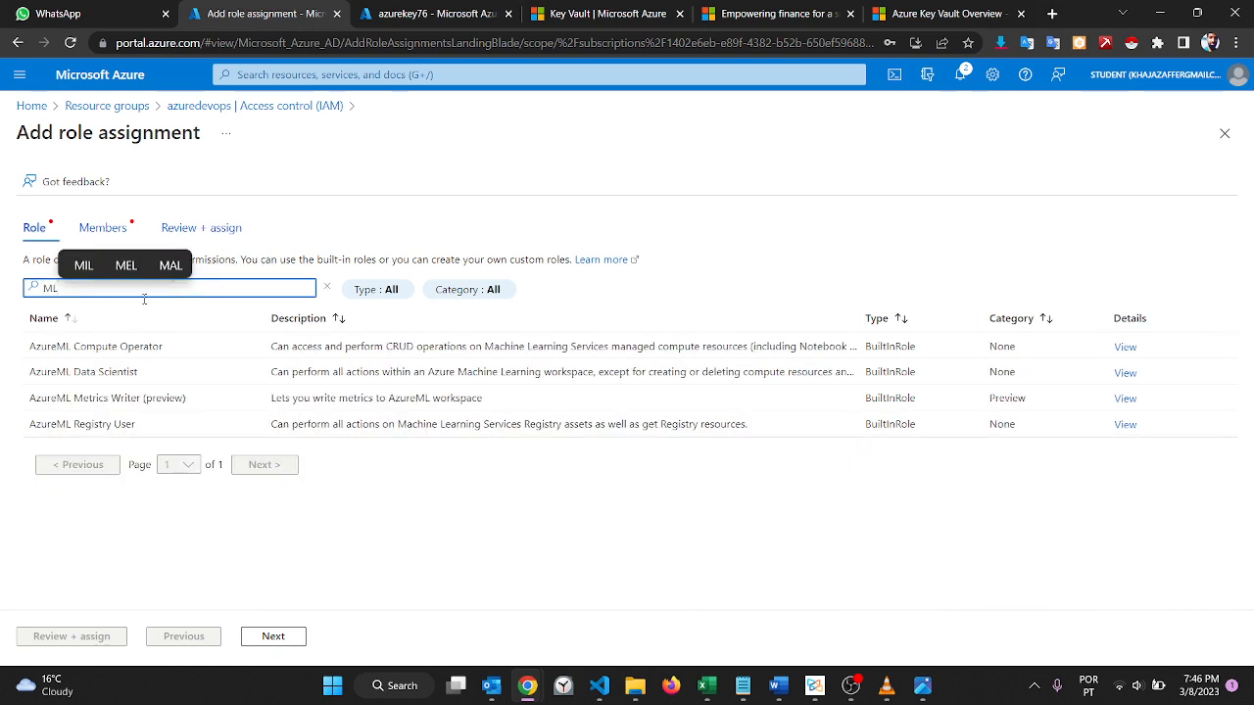
pyautogui.click(59, 372)
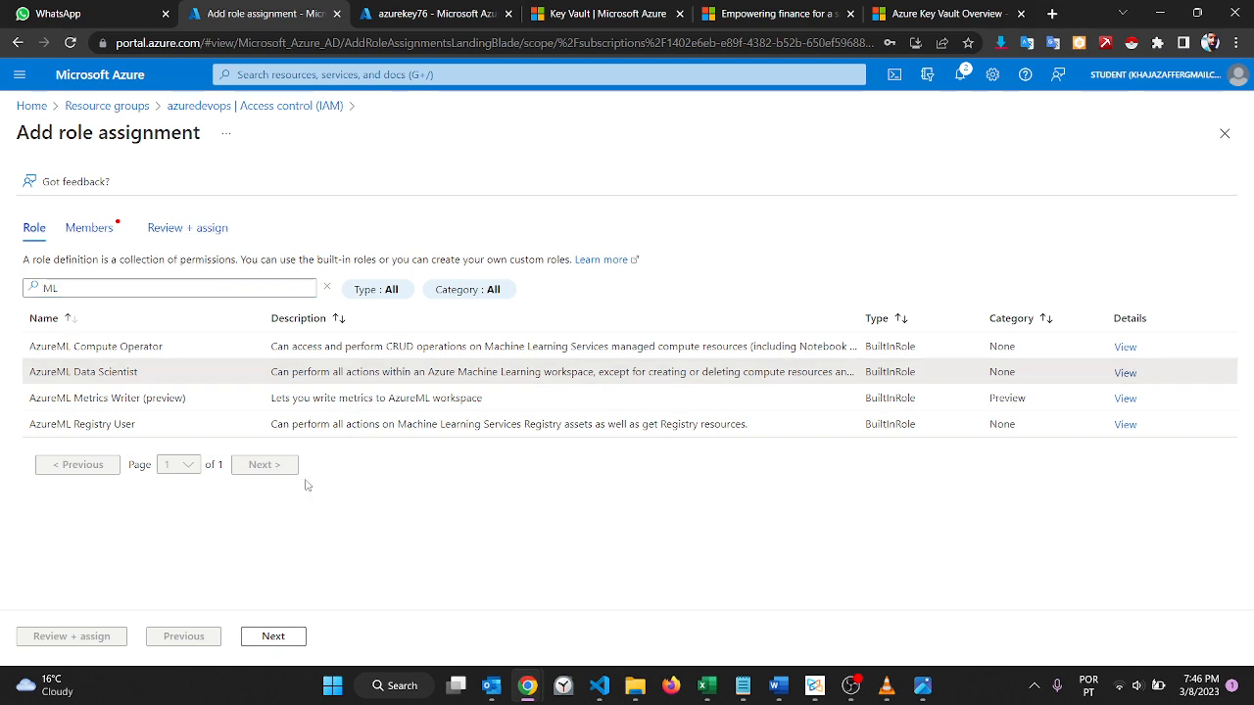
pyautogui.click(267, 636)
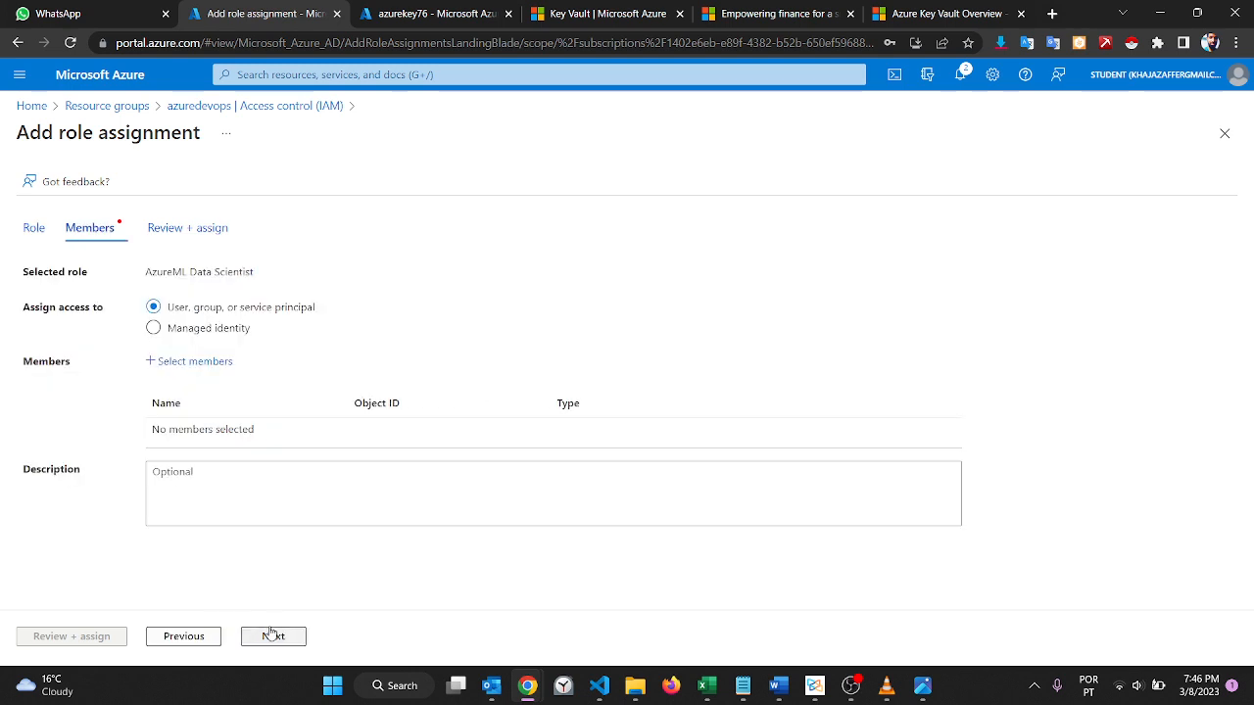
# Step: Add the newly created user as the member of the role assignment and proceed to its review
pyautogui.click(219, 361)
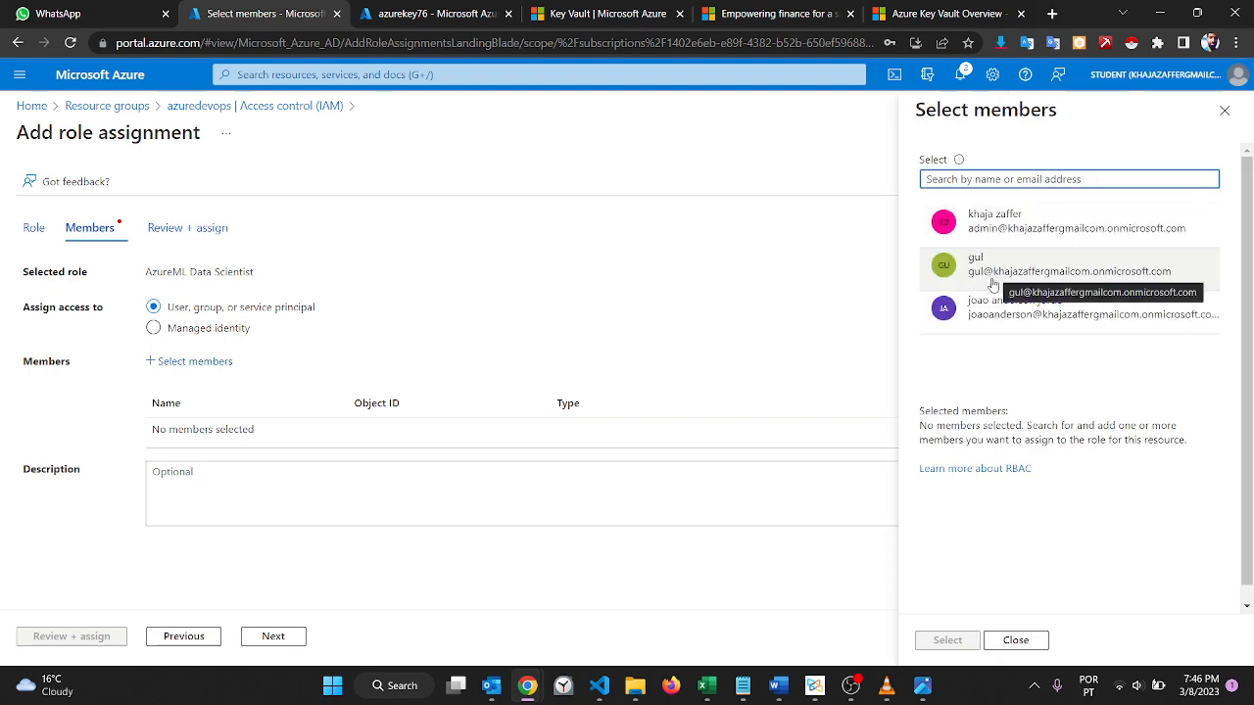
pyautogui.click(992, 283)
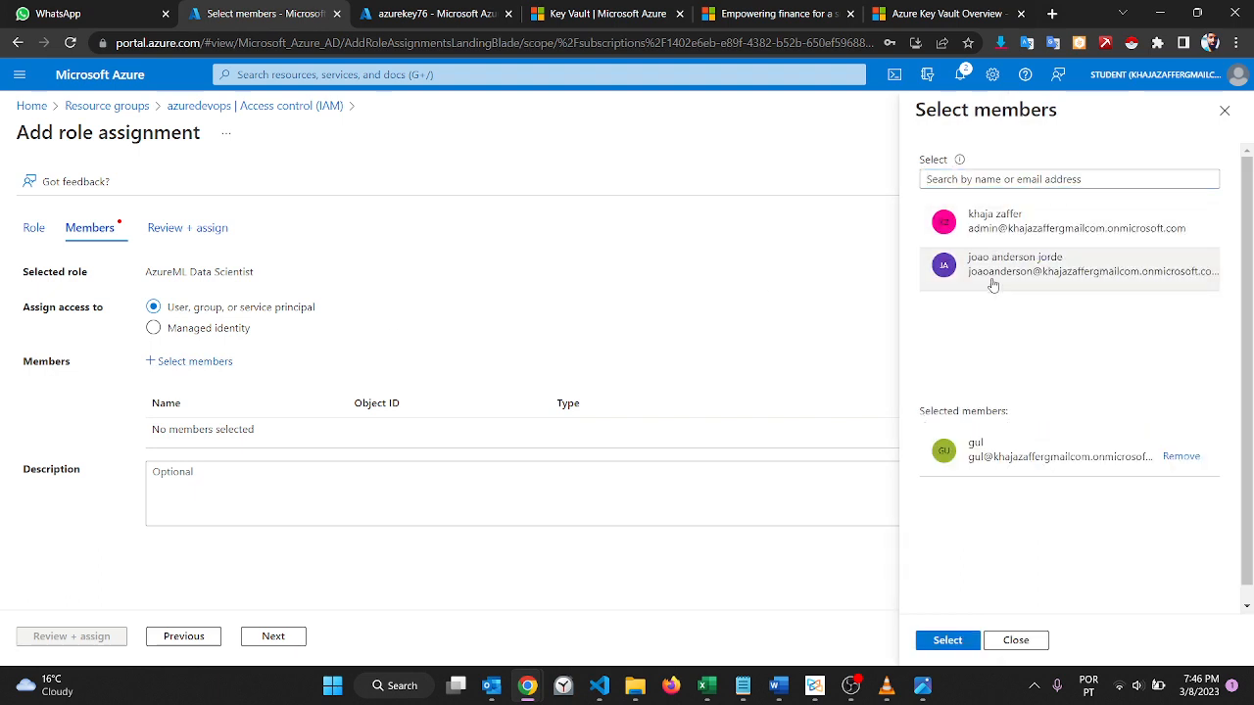
pyautogui.click(946, 641)
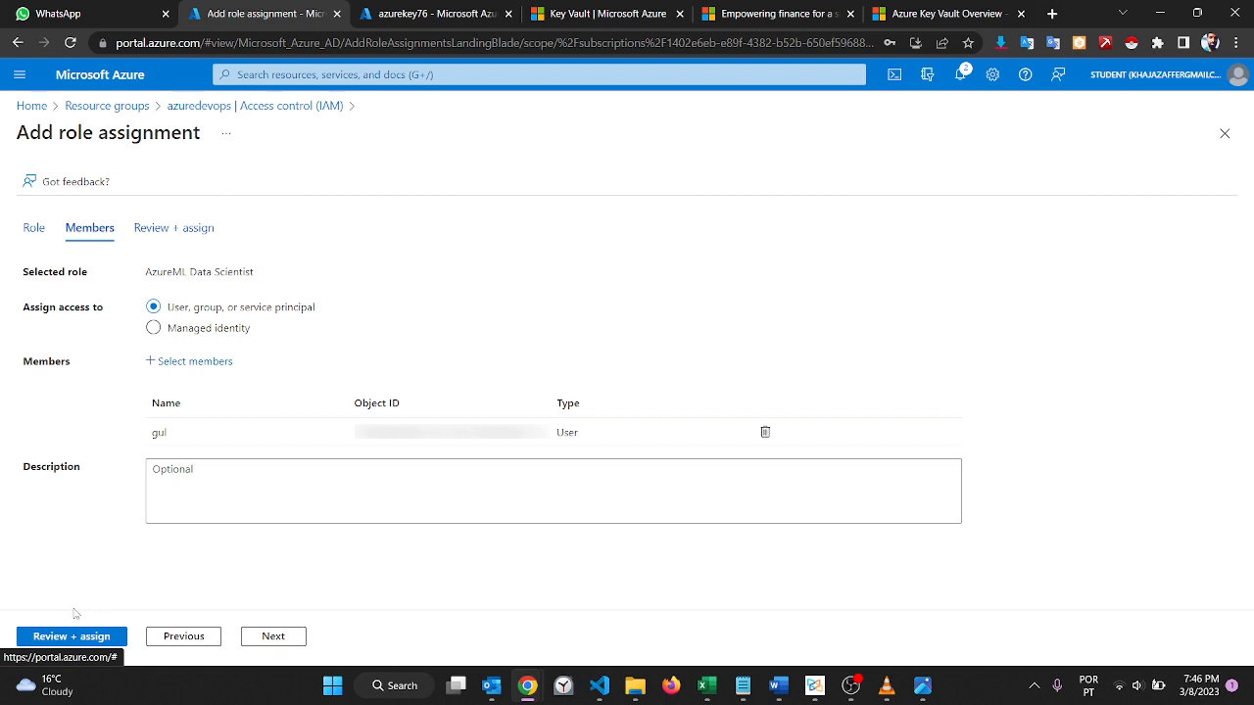
pyautogui.click(80, 643)
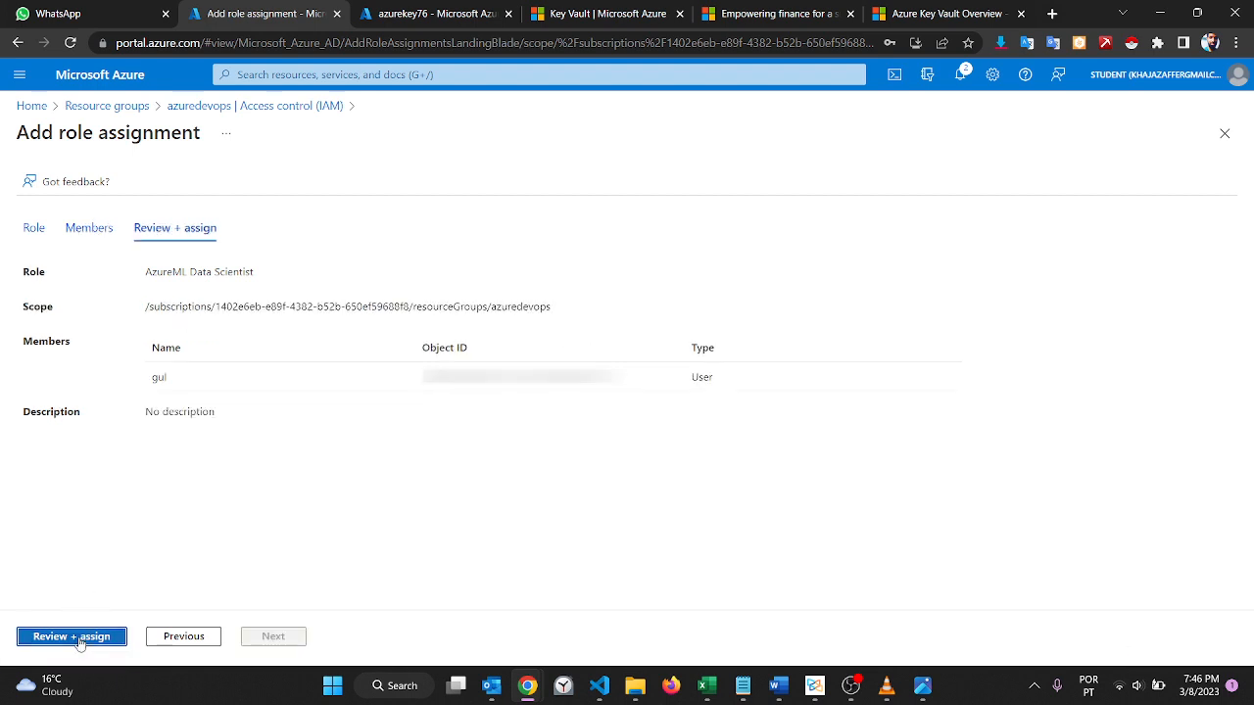
# Step: Complete the role assignment on azuredevops and reload the Virtual machines page in the new user's browser window
pyautogui.click(78, 638)
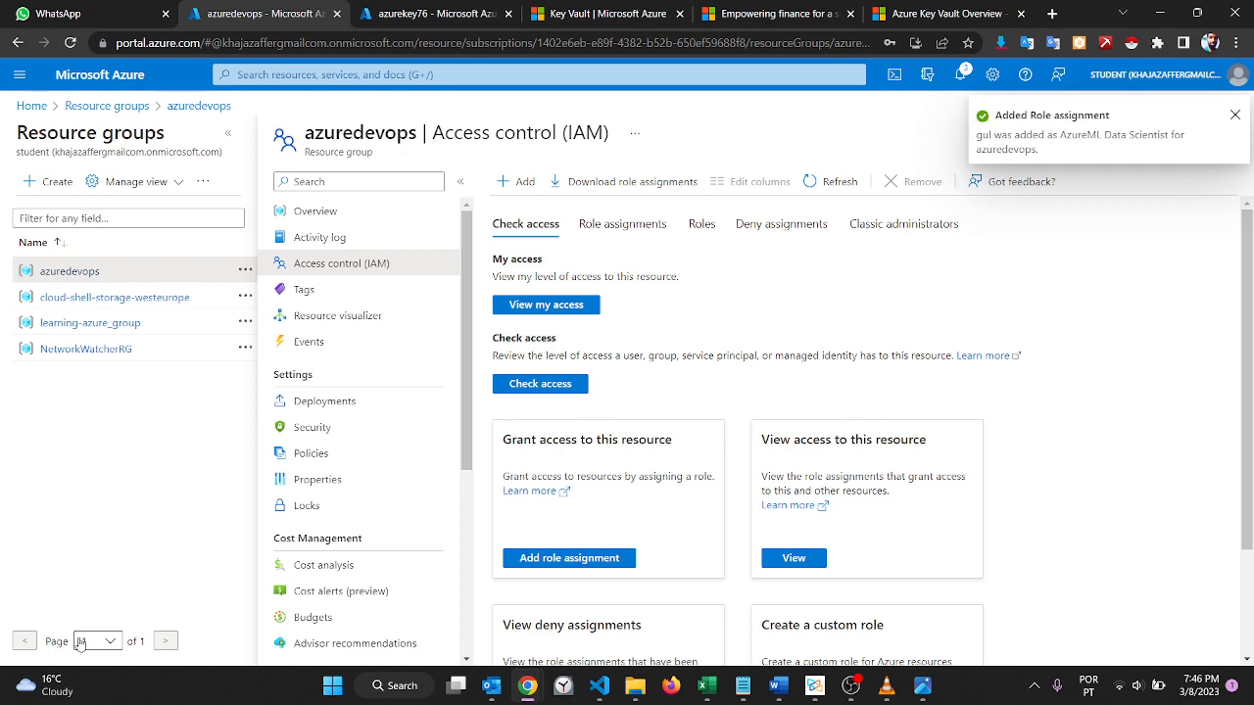
pyautogui.moveTo(527, 686)
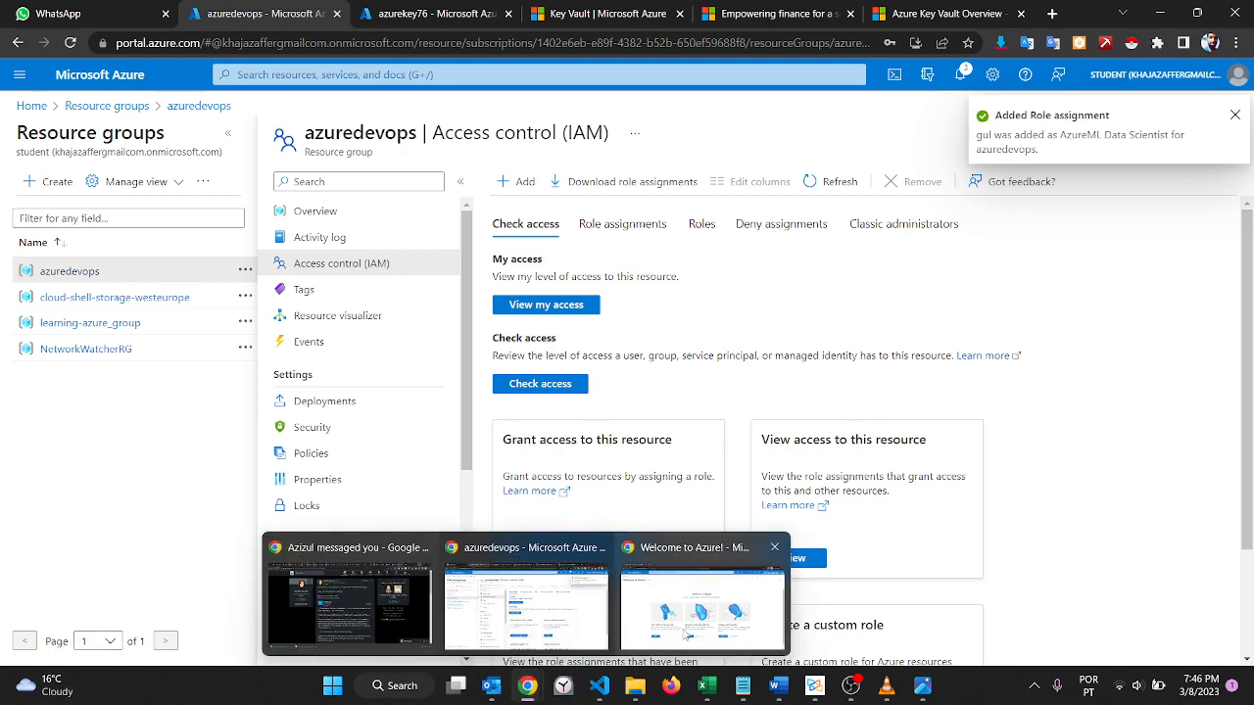
pyautogui.click(685, 635)
pyautogui.click(702, 46)
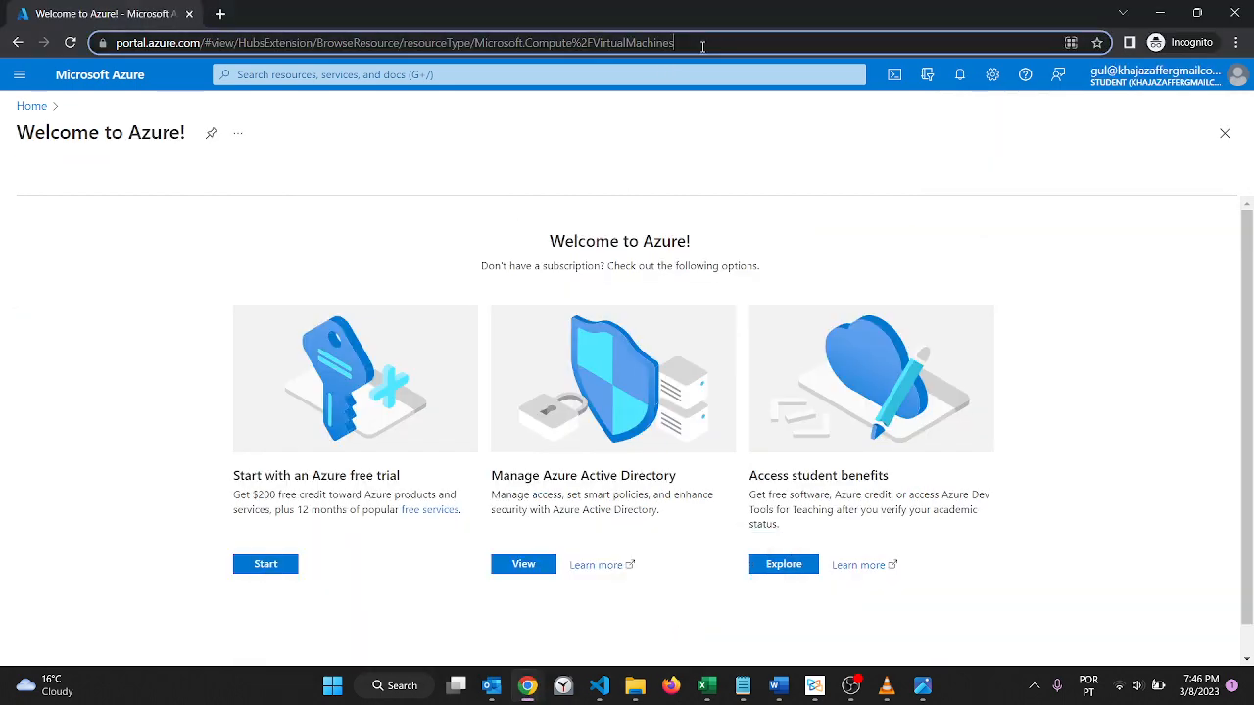
pyautogui.press('Return')
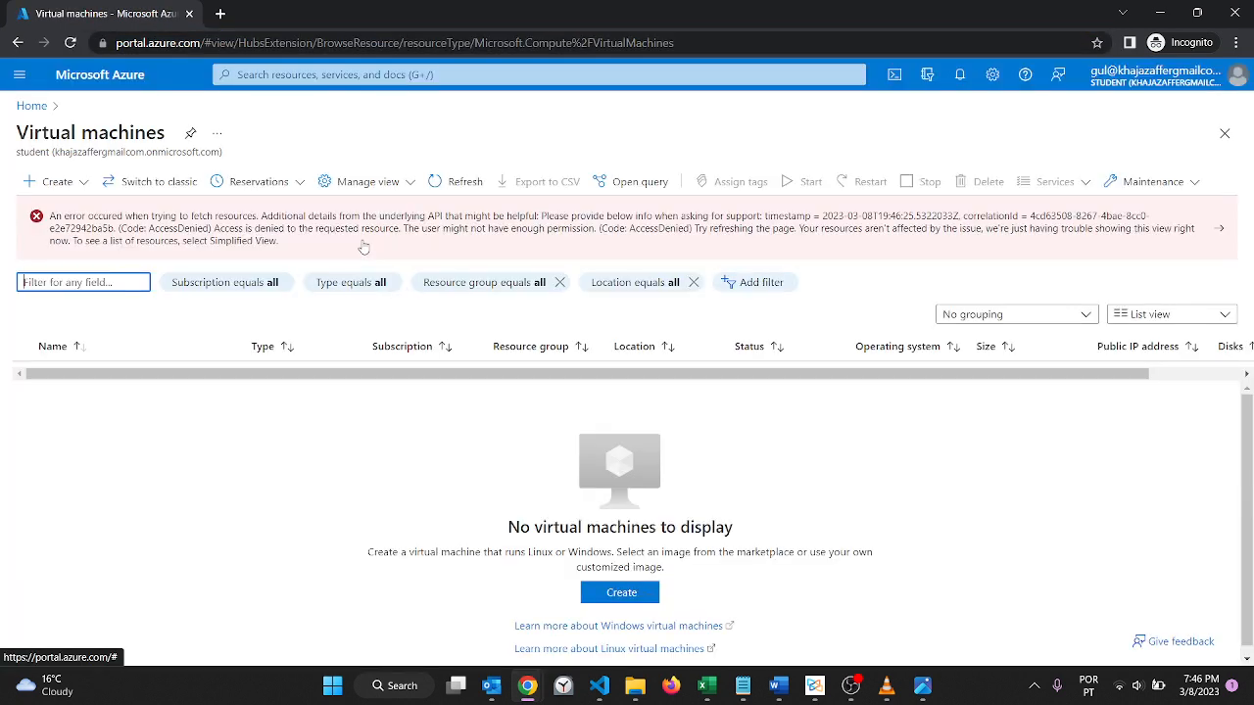
# Step: Recheck the new user's access to Virtual machines from the home page, and reload the home page
pyautogui.click(31, 106)
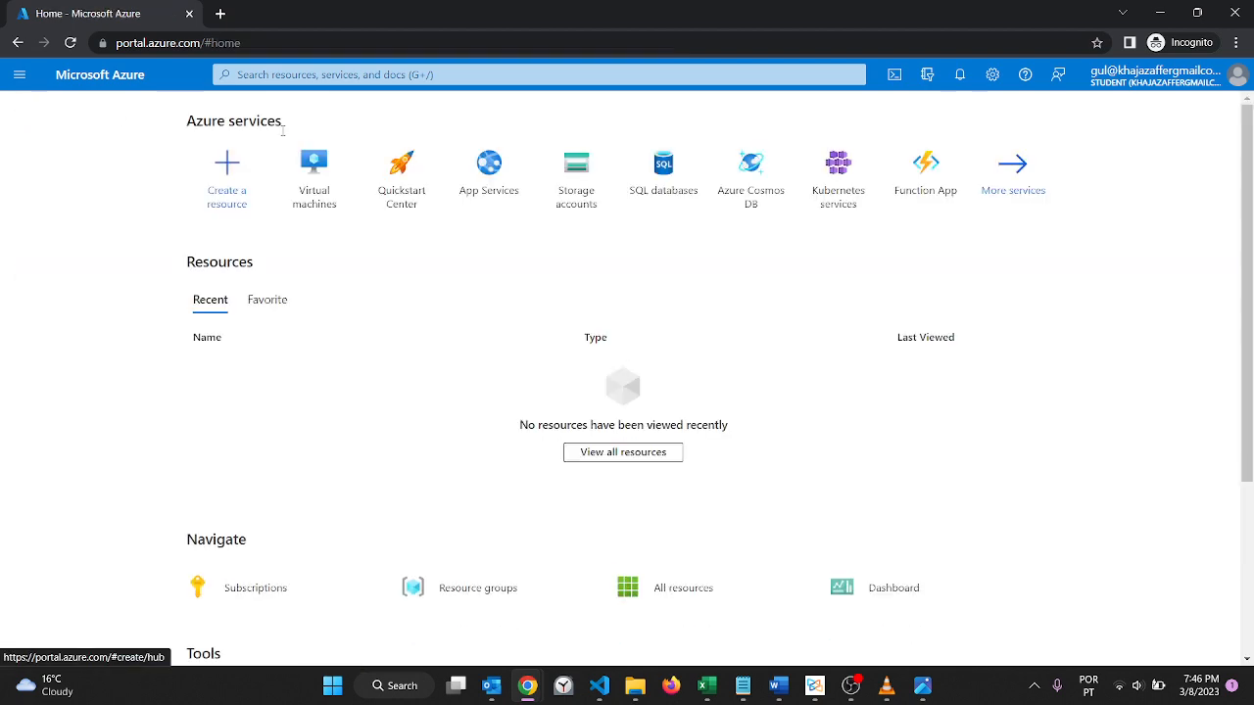
pyautogui.click(329, 162)
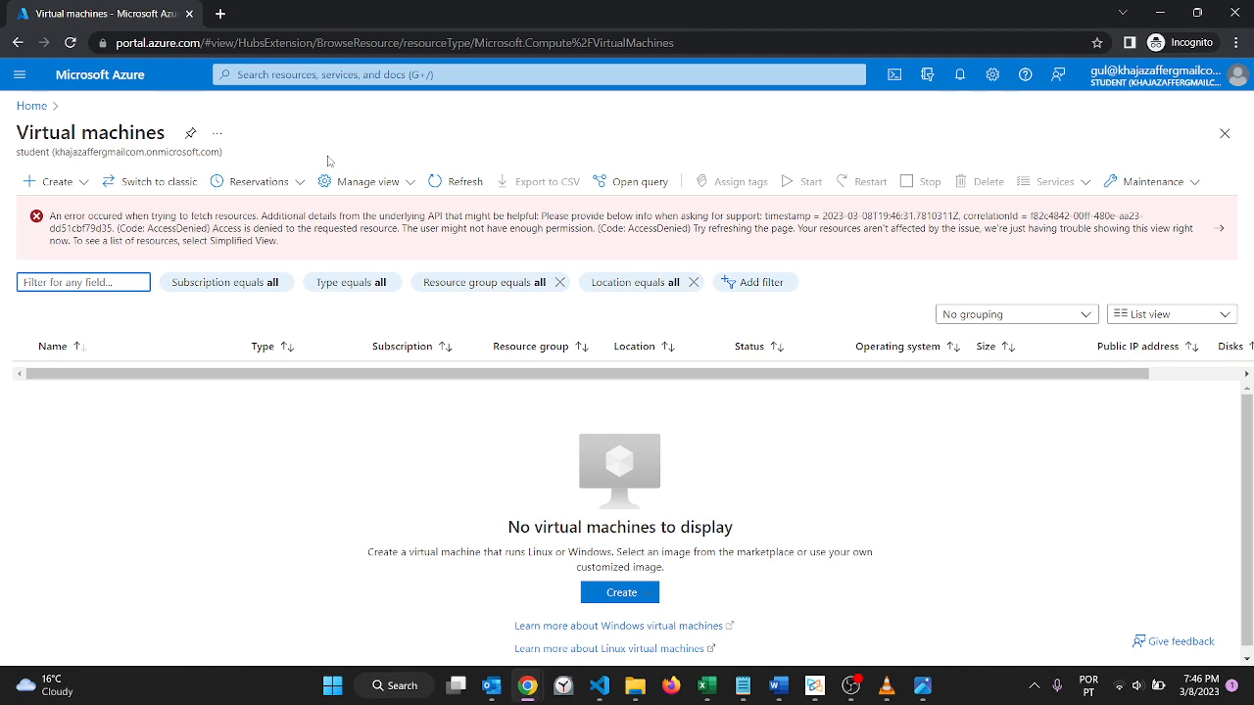
pyautogui.click(37, 106)
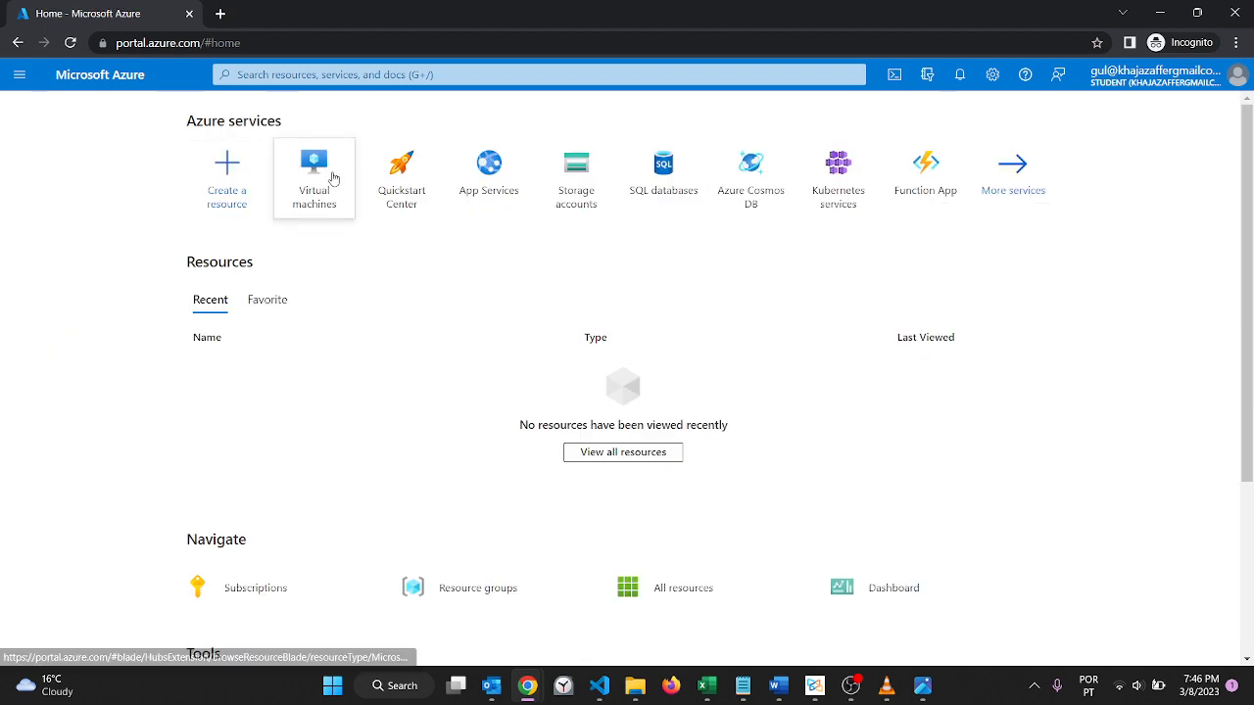
pyautogui.scroll(-3, 434, 392)
pyautogui.scroll(2, 435, 391)
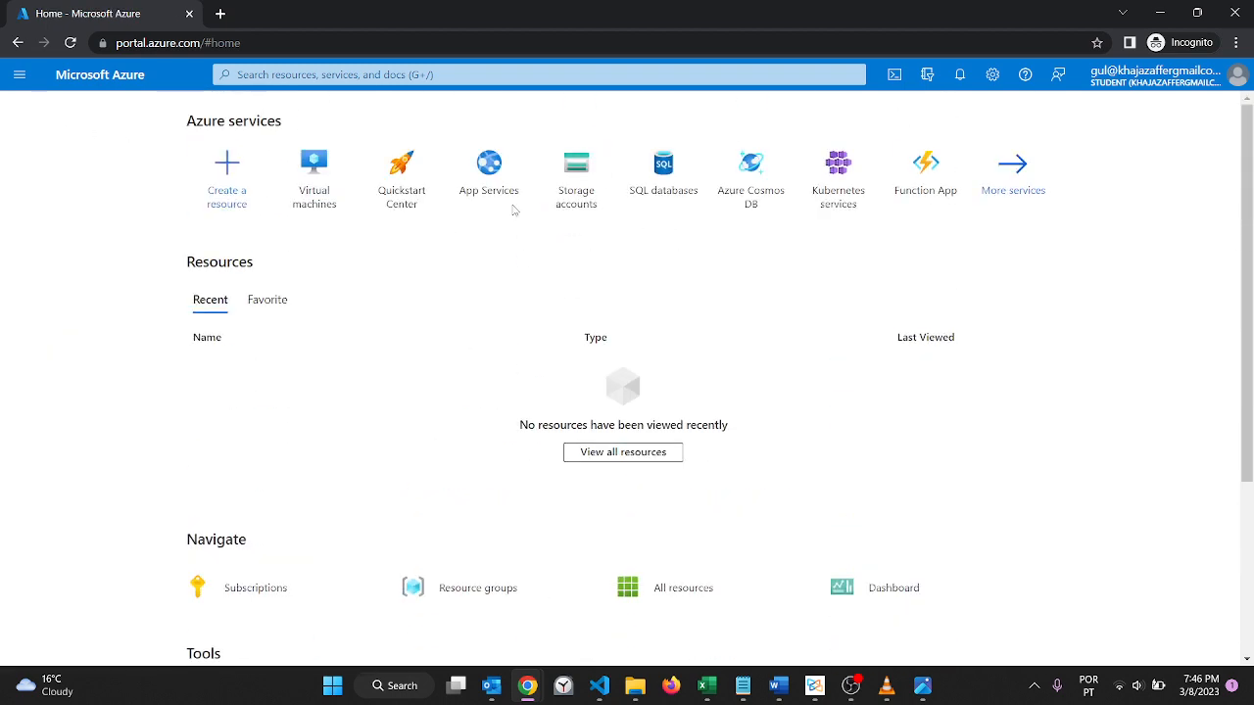
pyautogui.click(442, 43)
pyautogui.press('Return')
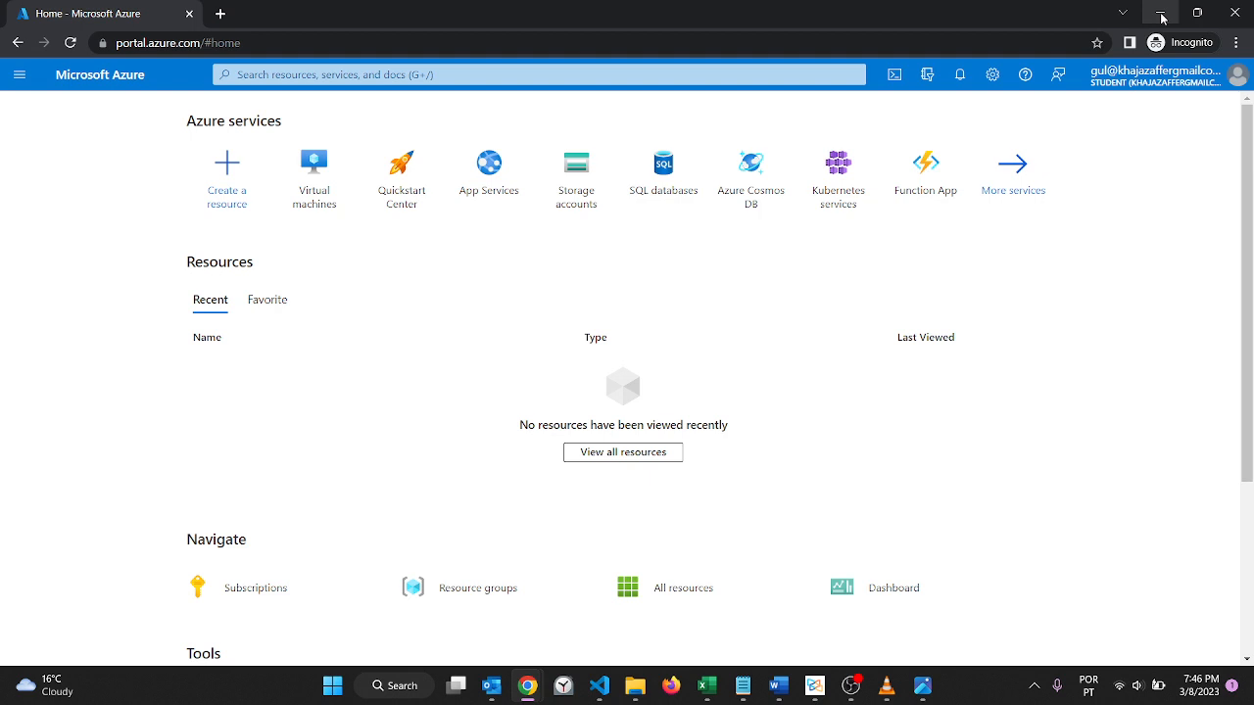
# Step: Search the portal for key as the new user and open the Key vaults service
pyautogui.click(431, 76)
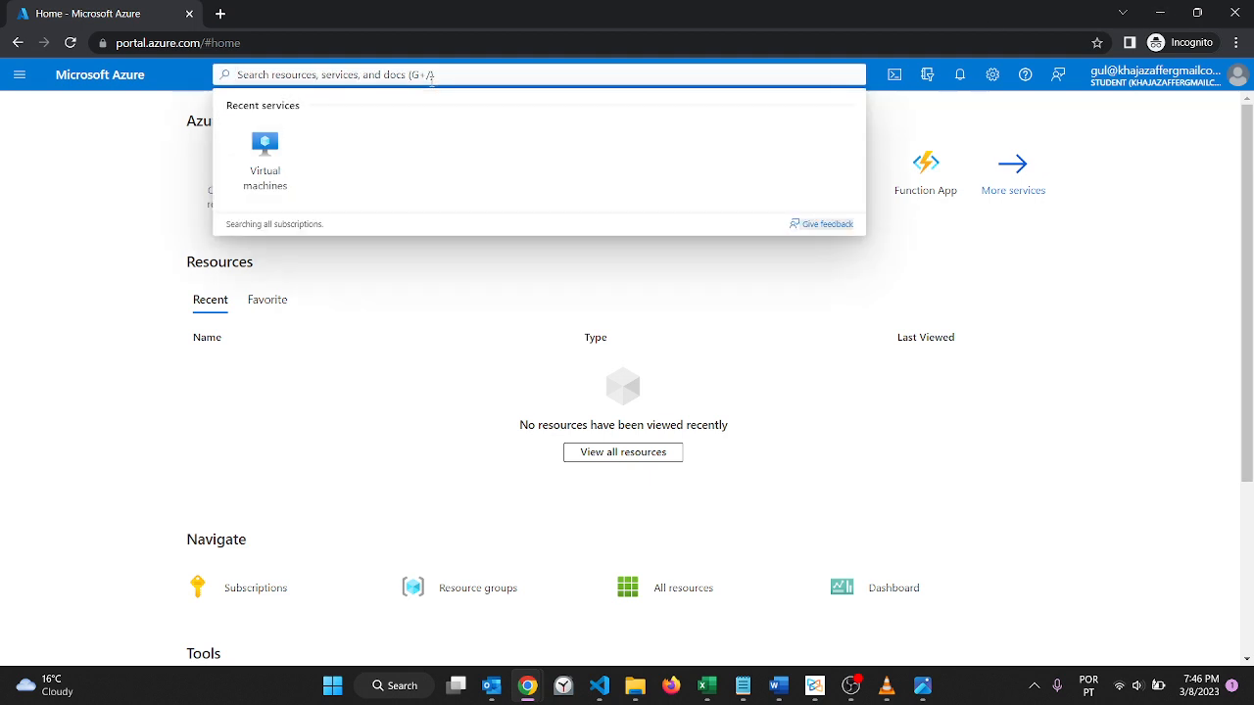
pyautogui.write('key')
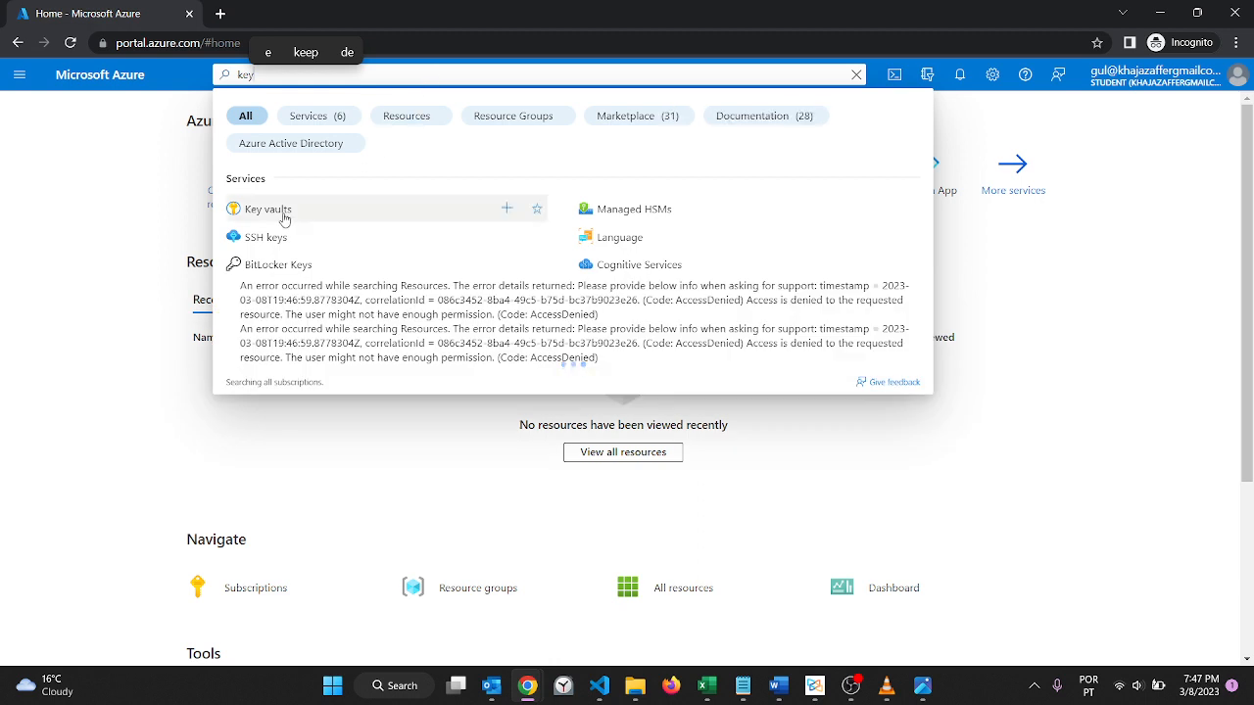
pyautogui.click(267, 209)
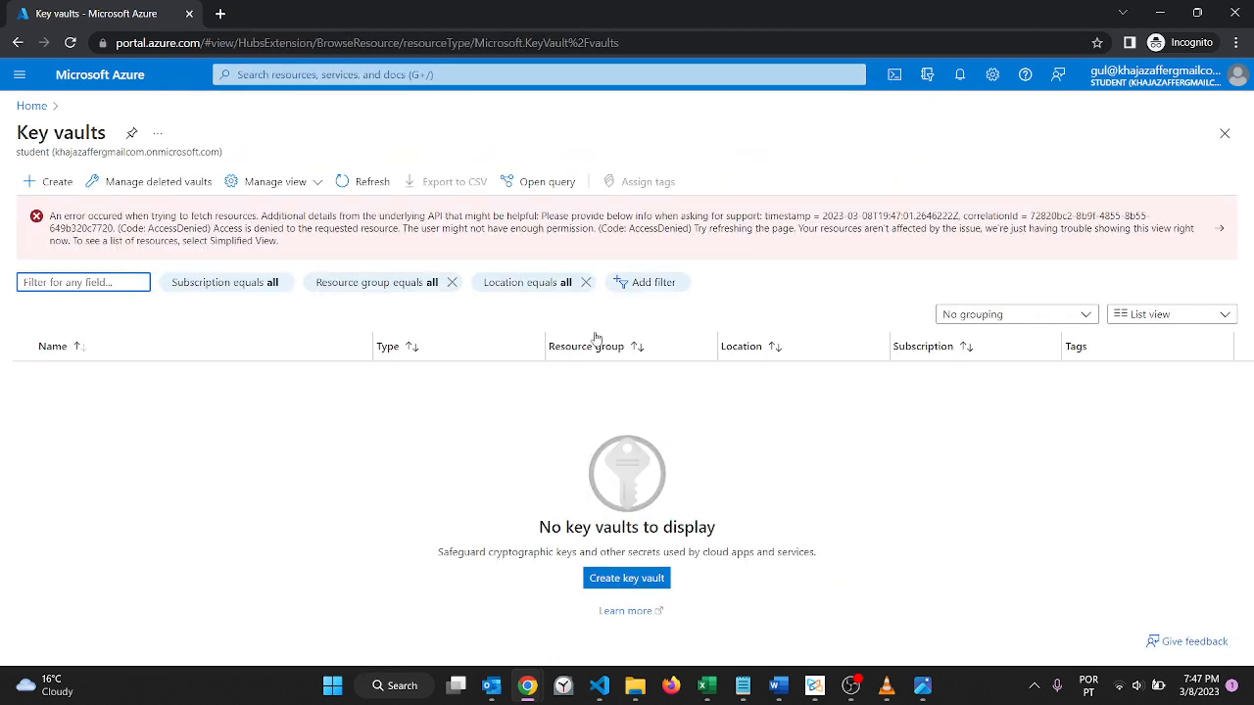
# Step: Switch to the administrator's browser window and open Access control (IAM) for the key vault firstkey122
pyautogui.click(1160, 14)
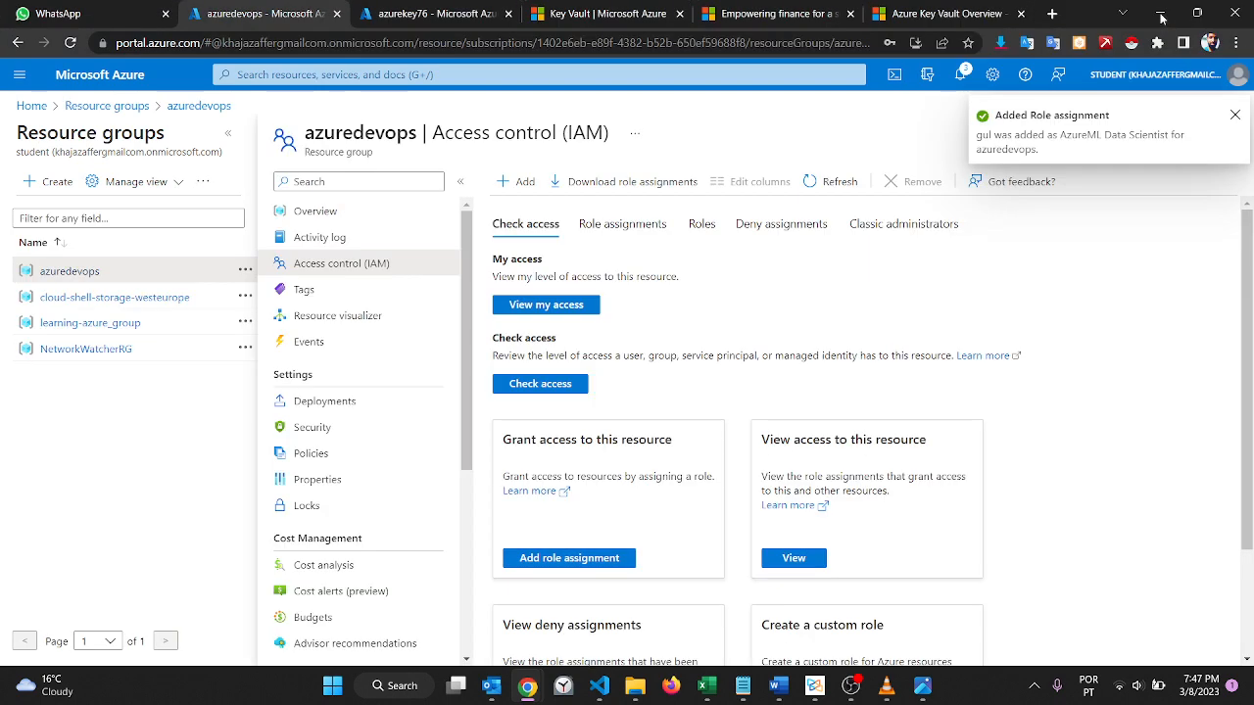
pyautogui.click(130, 107)
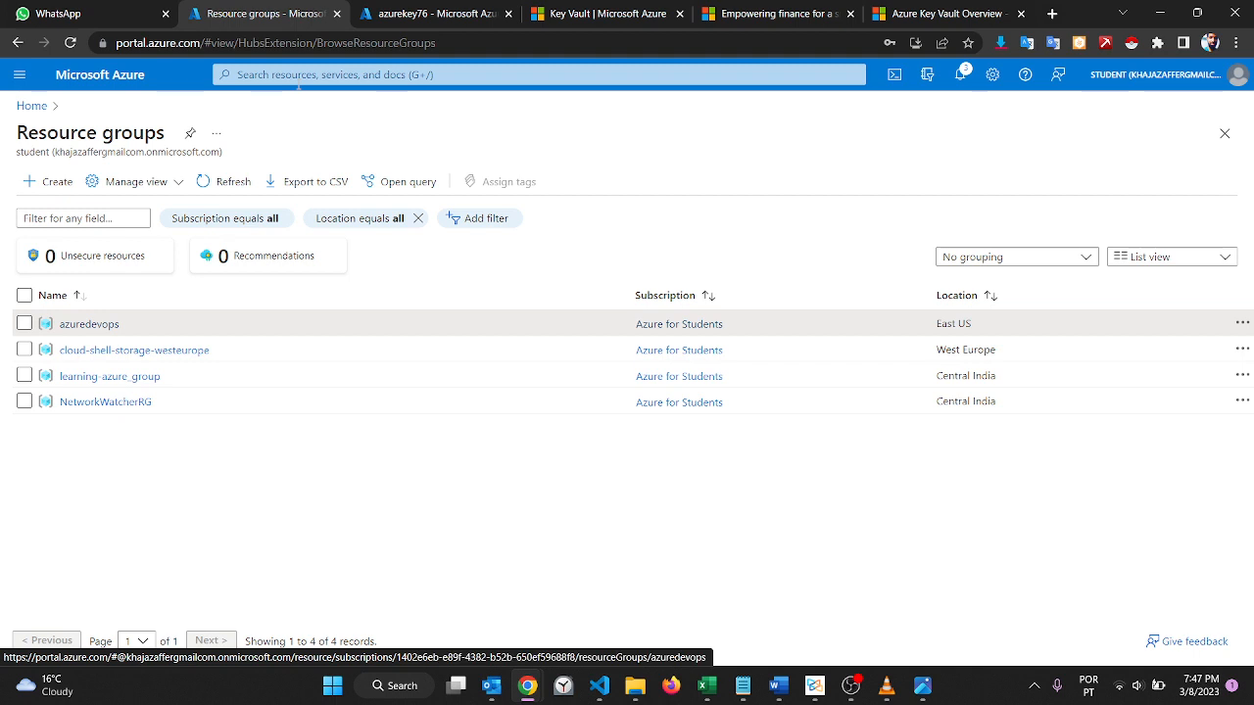
pyautogui.click(299, 79)
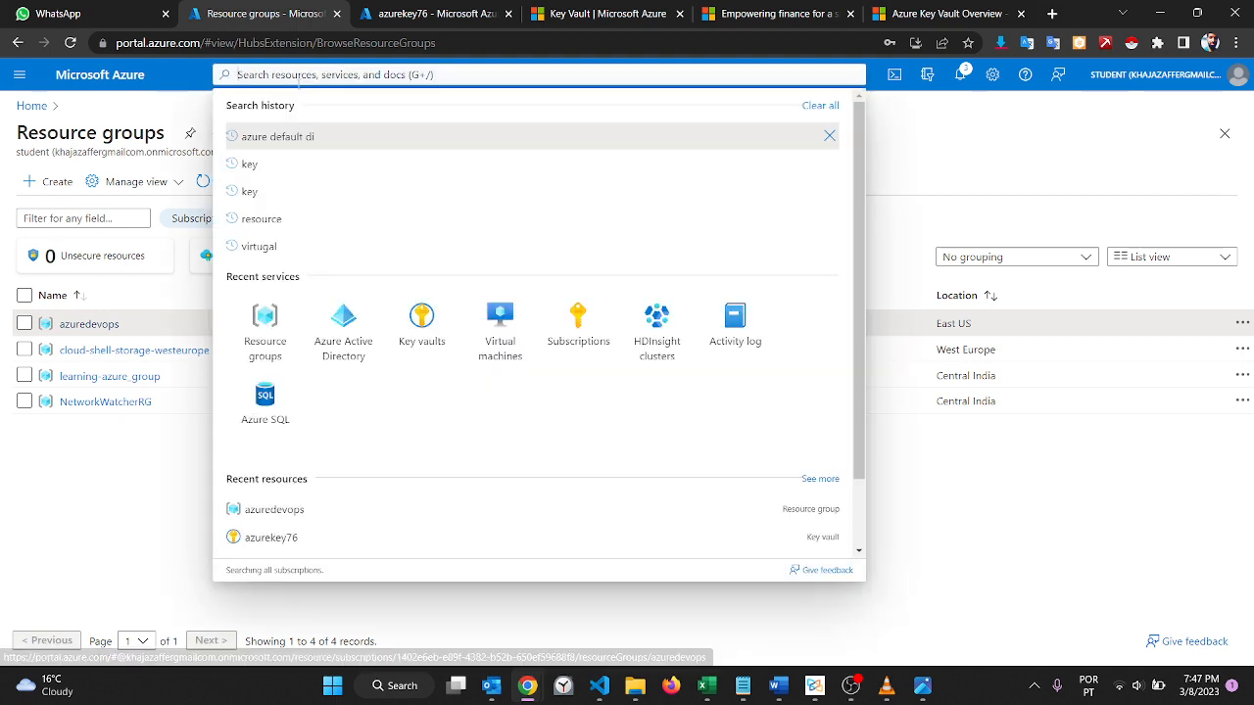
pyautogui.click(417, 320)
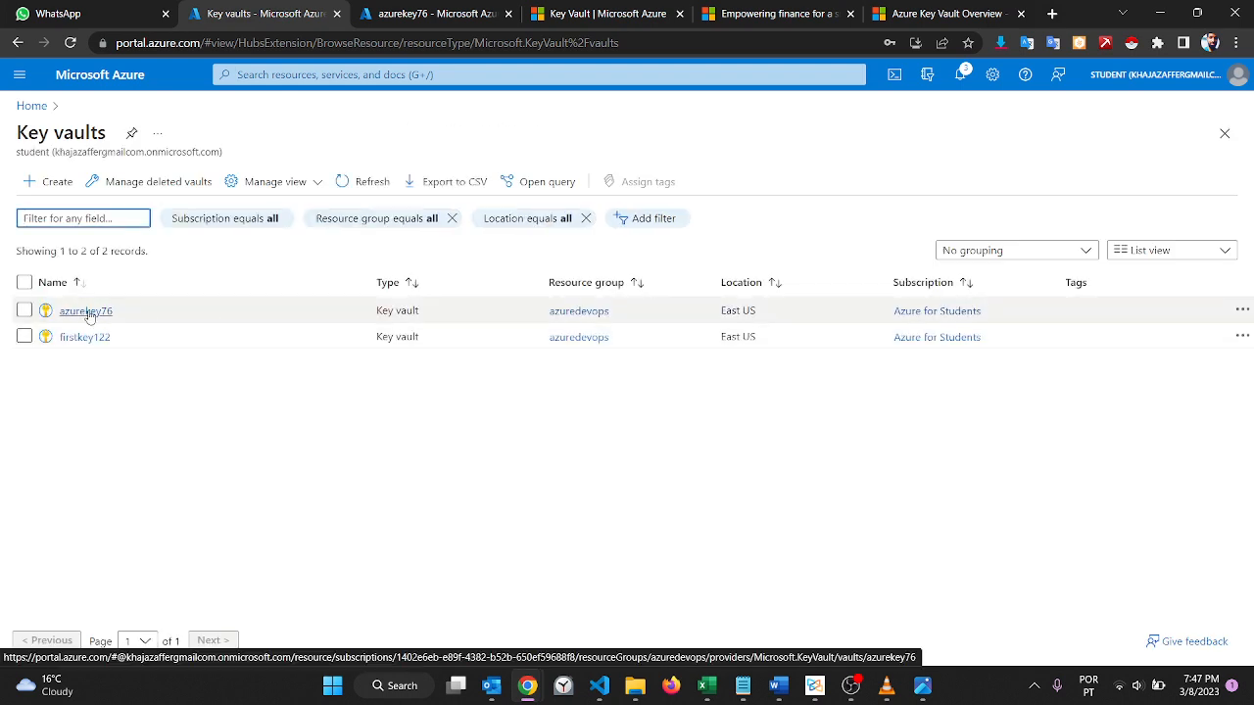
pyautogui.click(86, 337)
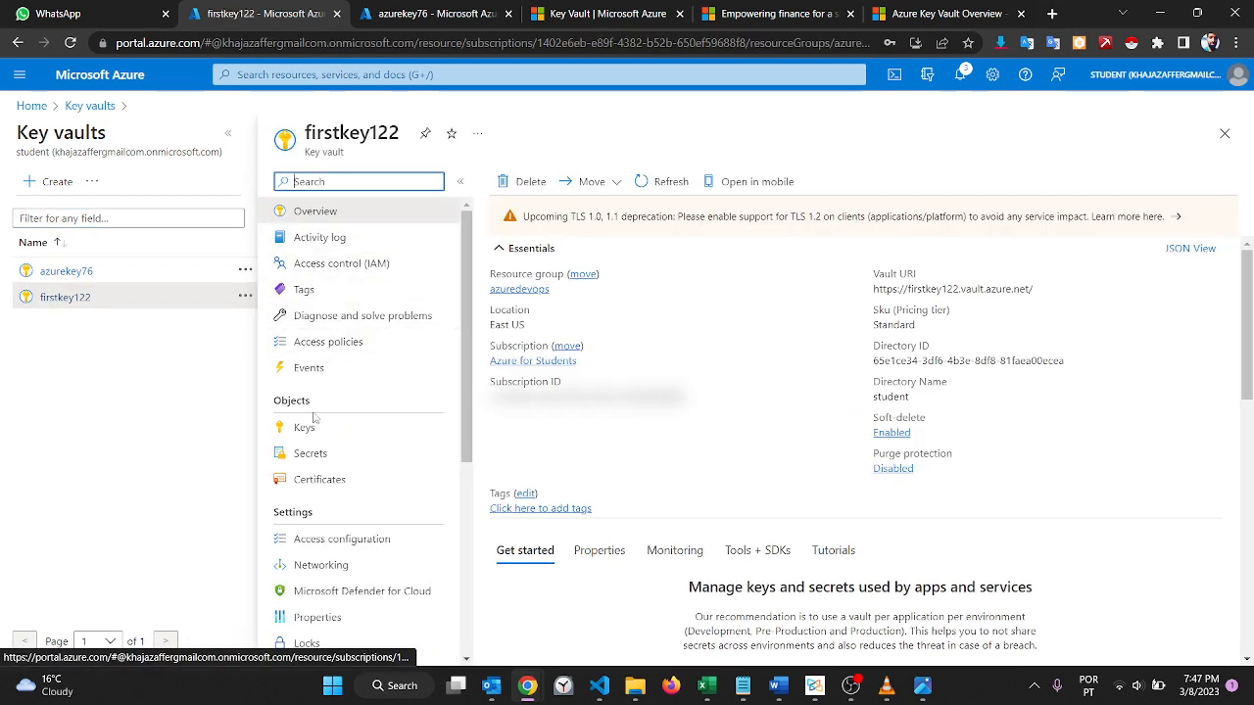
pyautogui.click(390, 262)
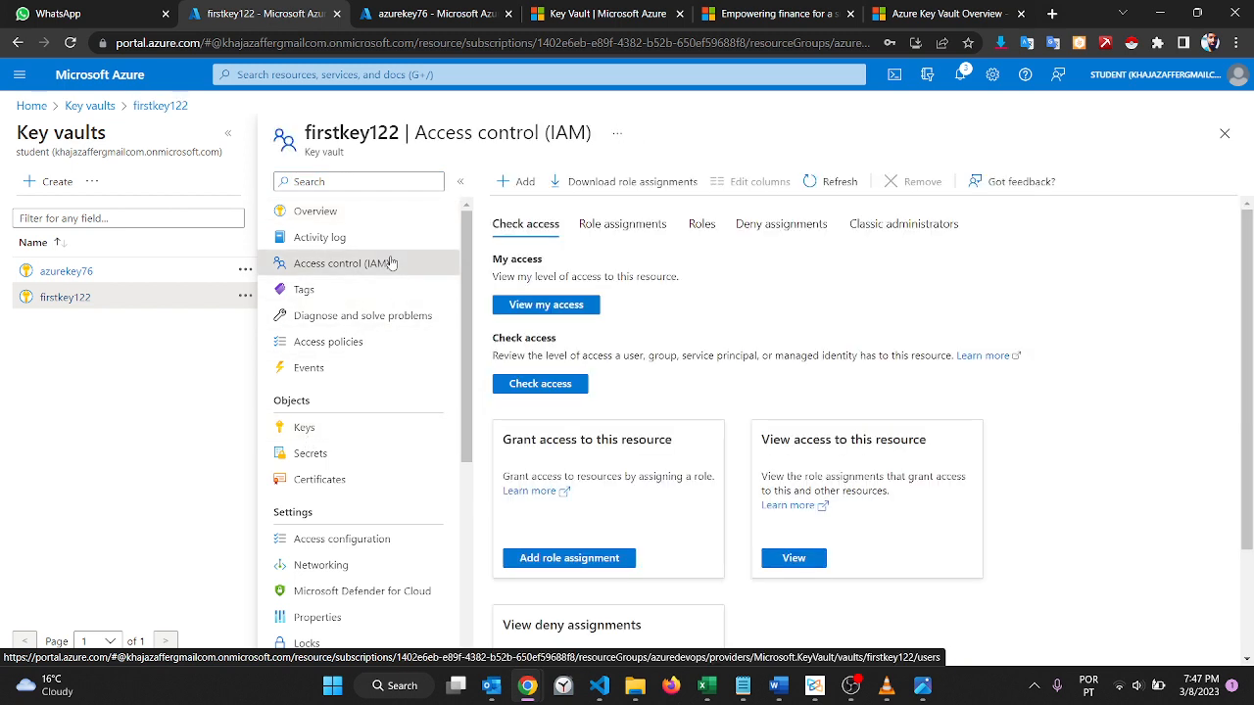
# Step: Start a new manual secret in the firstkey122 vault and name it xyz
pyautogui.click(323, 451)
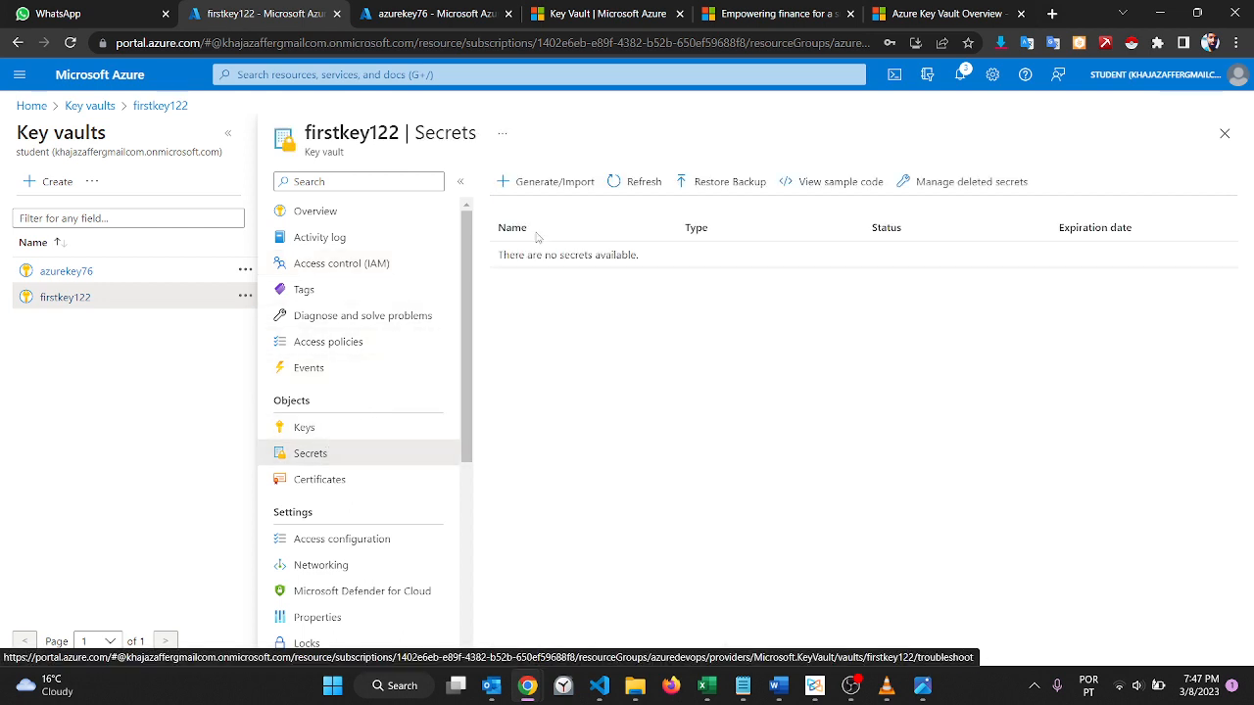
pyautogui.click(554, 182)
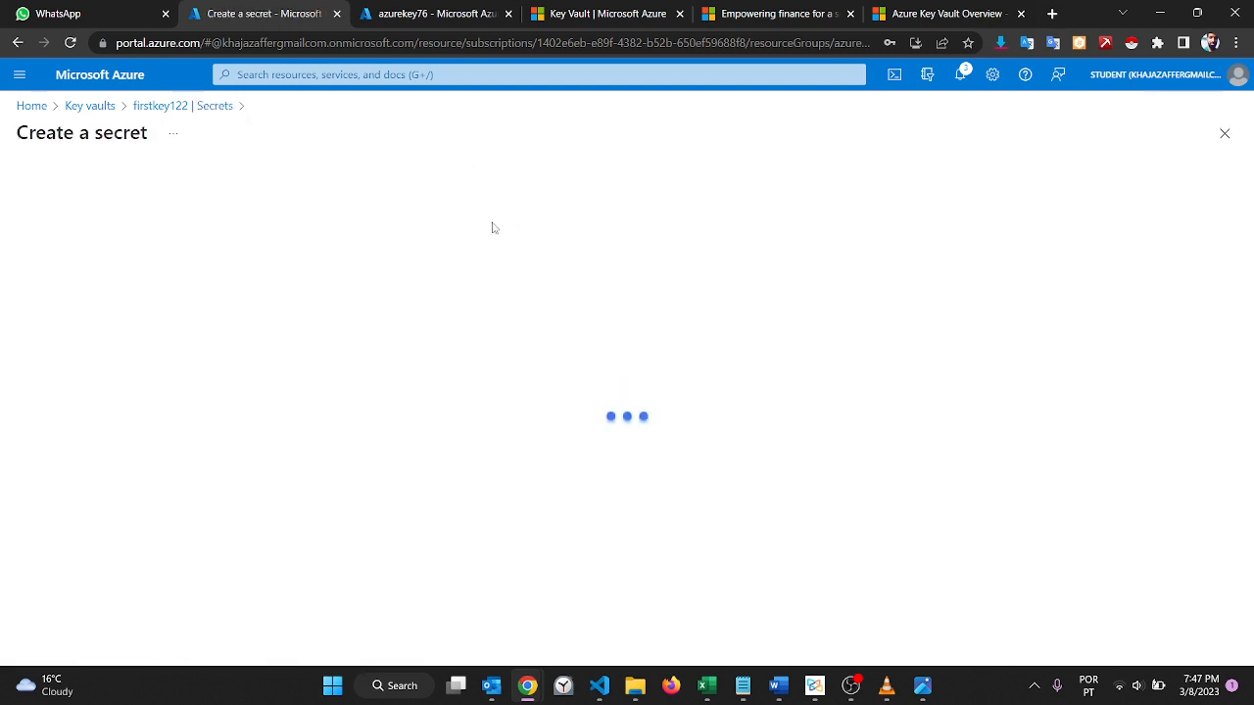
pyautogui.click(350, 236)
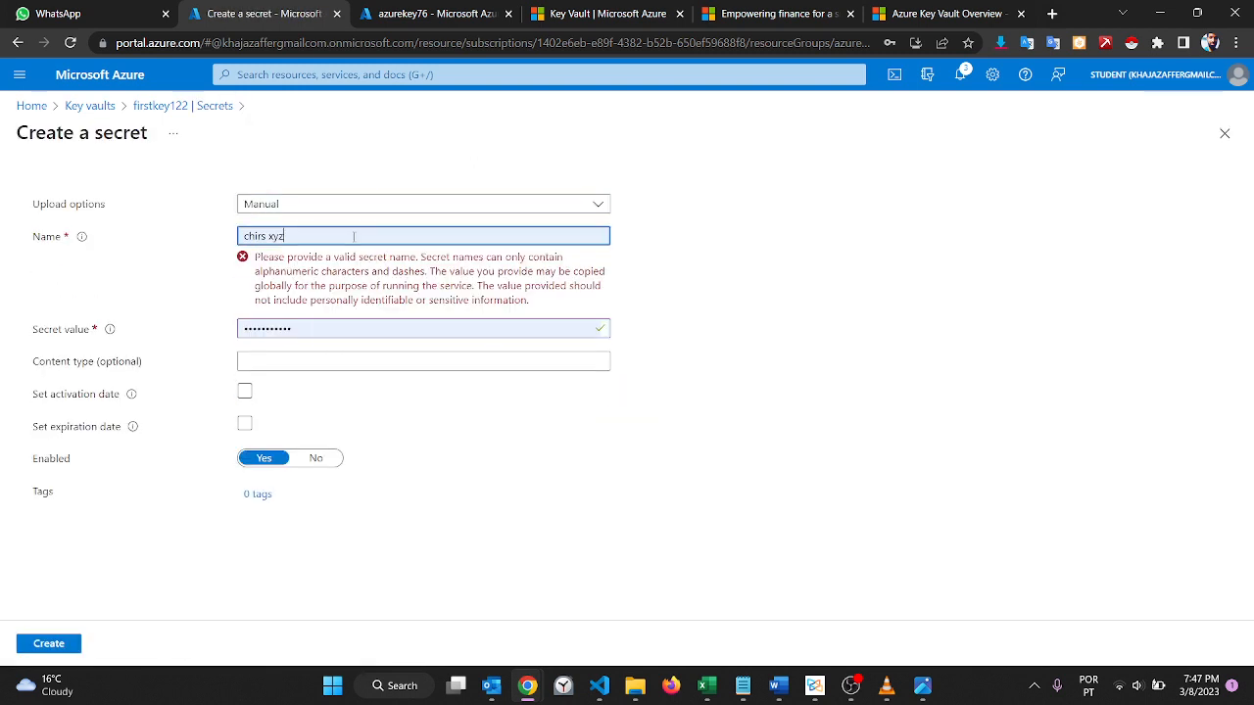
pyautogui.press('BackSpace')
pyautogui.press('BackSpace')
pyautogui.press('BackSpace')
pyautogui.press('BackSpace')
pyautogui.press('BackSpace')
pyautogui.press('BackSpace')
pyautogui.press('BackSpace')
pyautogui.press('BackSpace')
pyautogui.press('BackSpace')
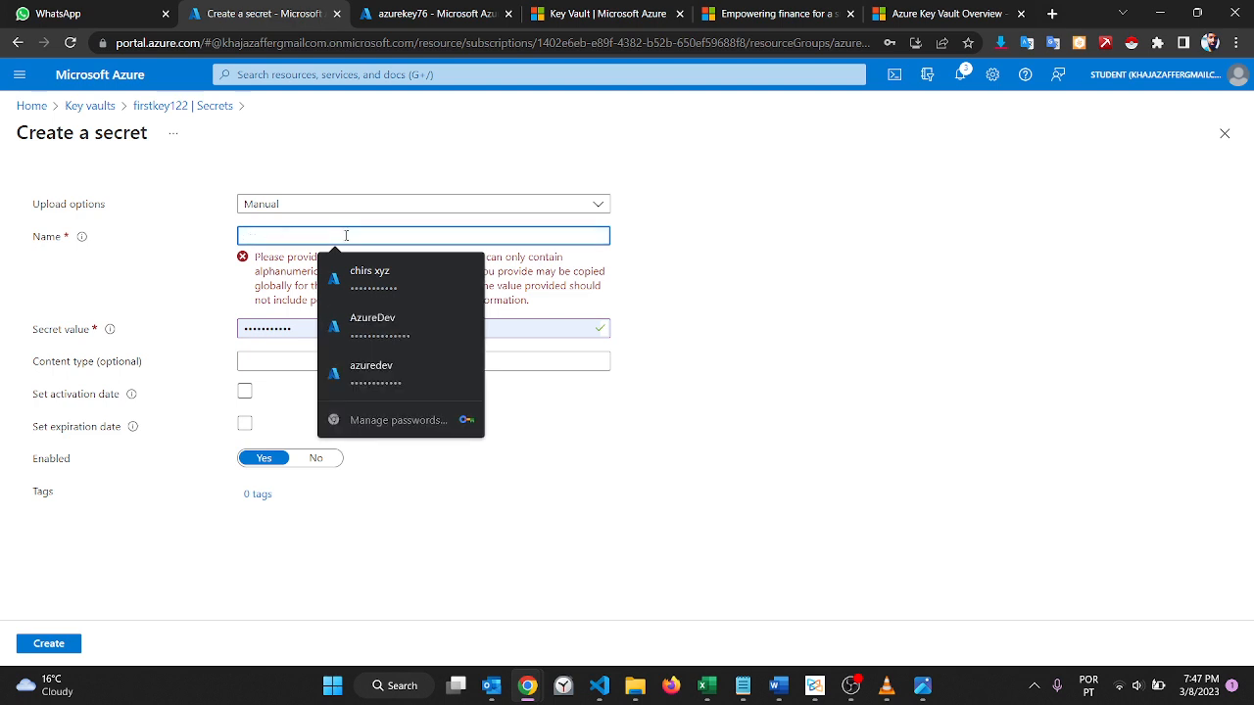
pyautogui.write('role')
pyautogui.press('BackSpace')
pyautogui.press('BackSpace')
pyautogui.press('BackSpace')
pyautogui.press('BackSpace')
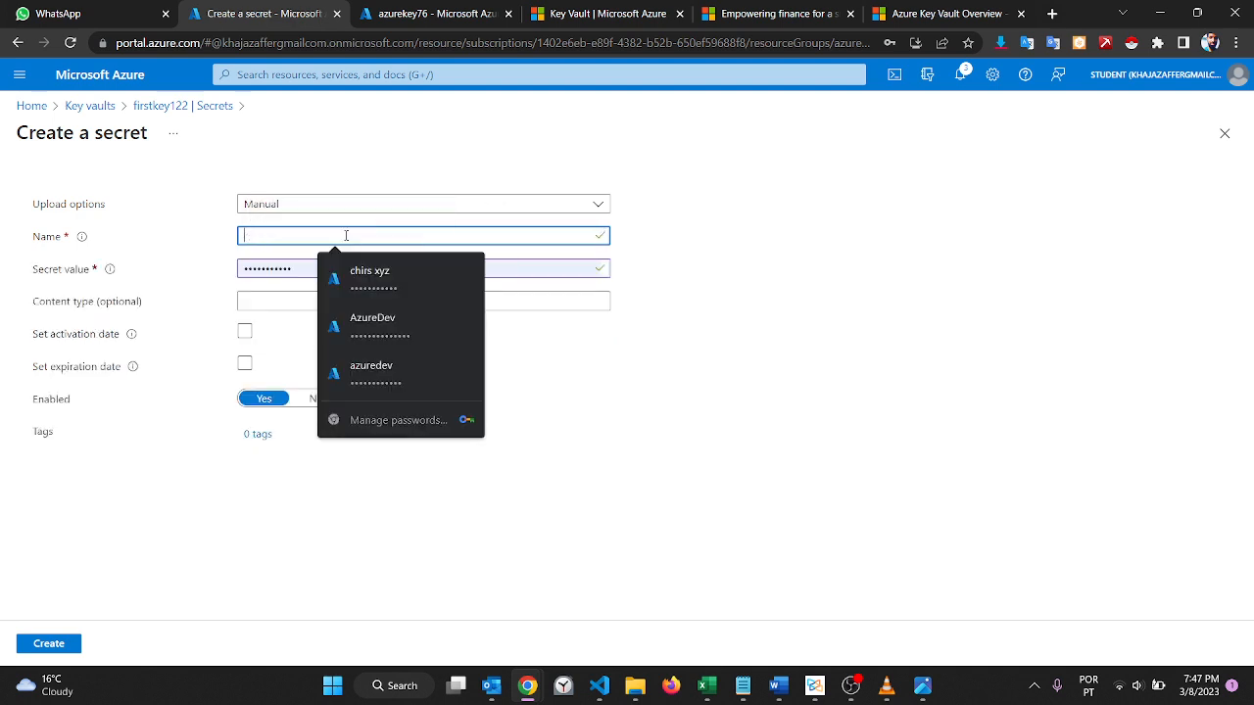
pyautogui.write('xyz')
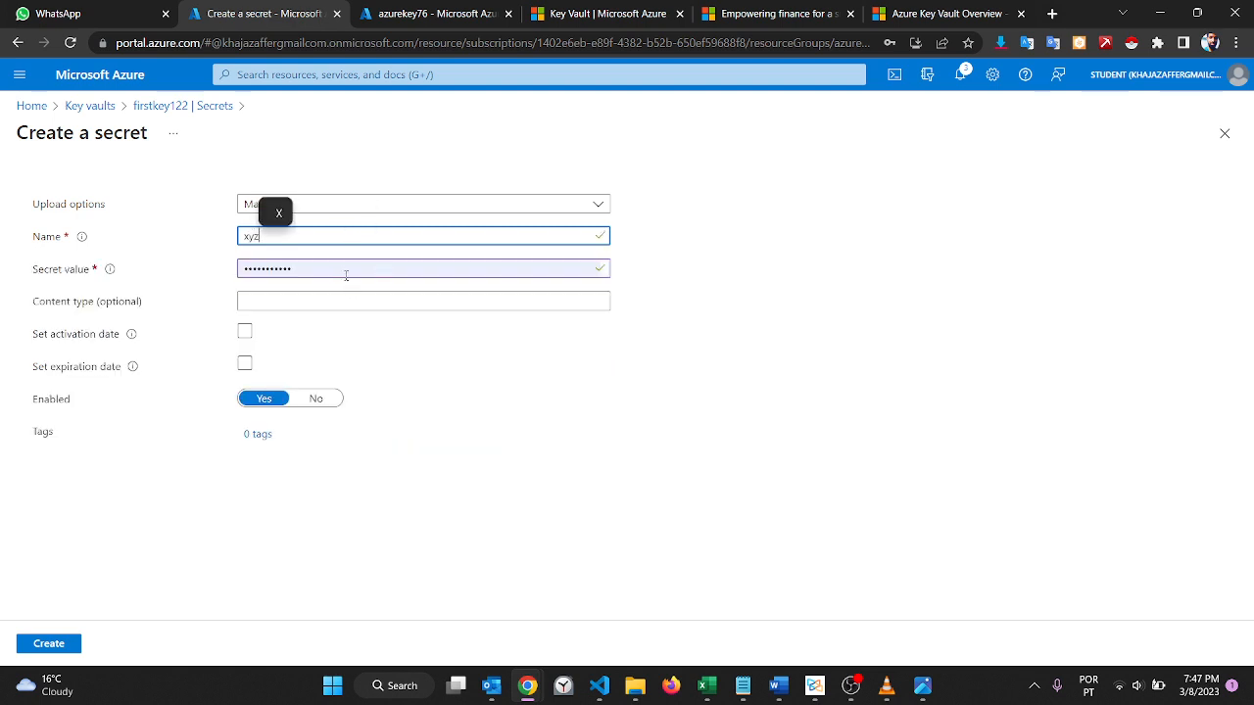
# Step: Replace the autofilled secret value with a new one and create the secret
pyautogui.click(346, 275)
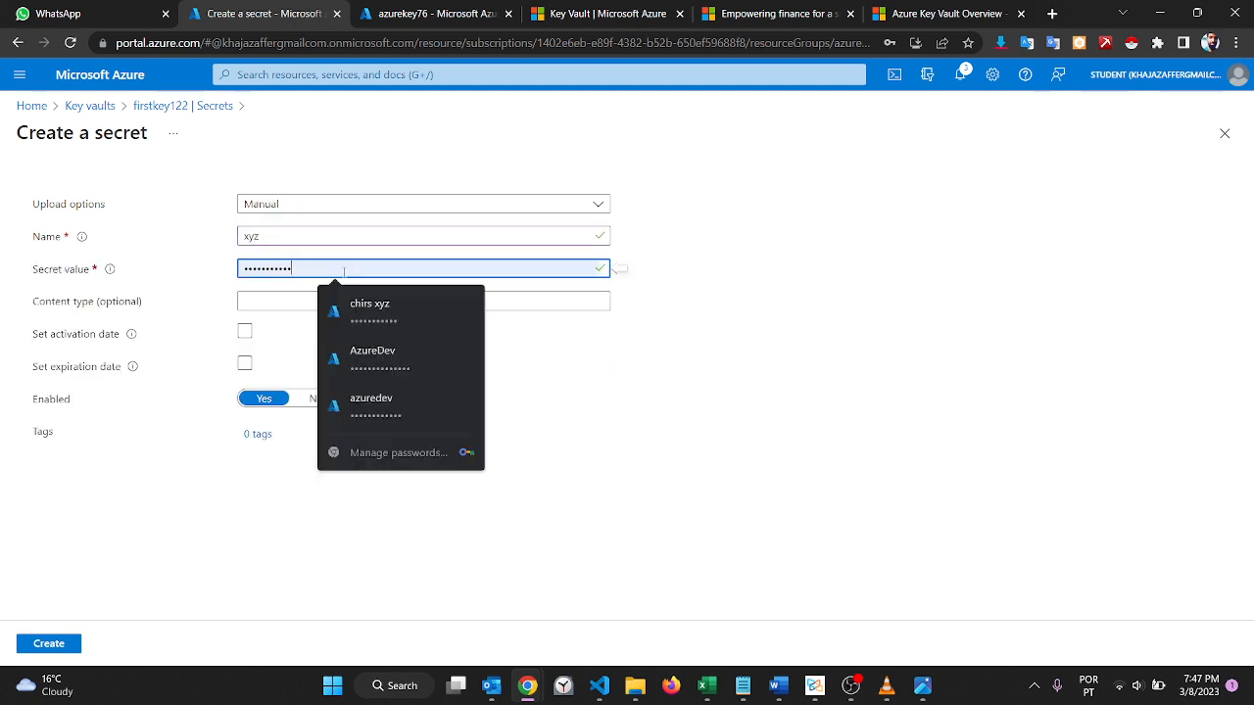
pyautogui.press('BackSpace')
pyautogui.press('BackSpace')
pyautogui.press('BackSpace')
pyautogui.press('BackSpace')
pyautogui.press('BackSpace')
pyautogui.press('BackSpace')
pyautogui.press('BackSpace')
pyautogui.press('BackSpace')
pyautogui.press('BackSpace')
pyautogui.press('BackSpace')
pyautogui.press('BackSpace')
pyautogui.write('abc')
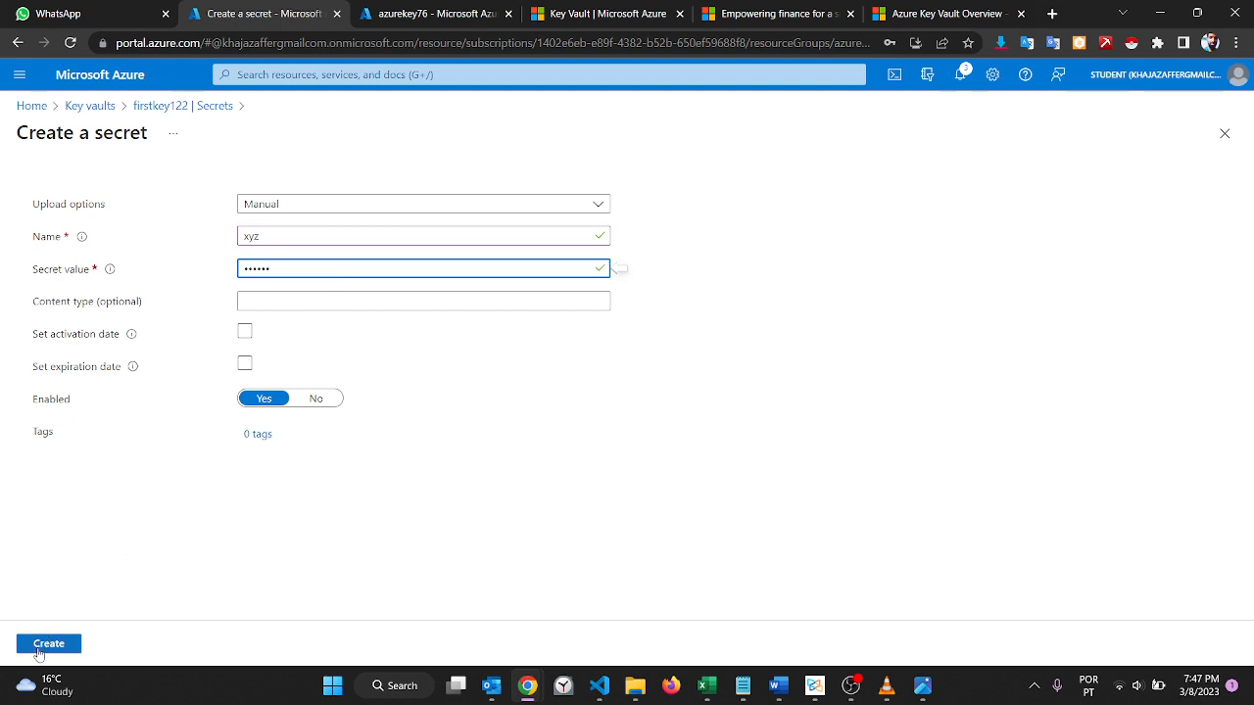
pyautogui.click(44, 646)
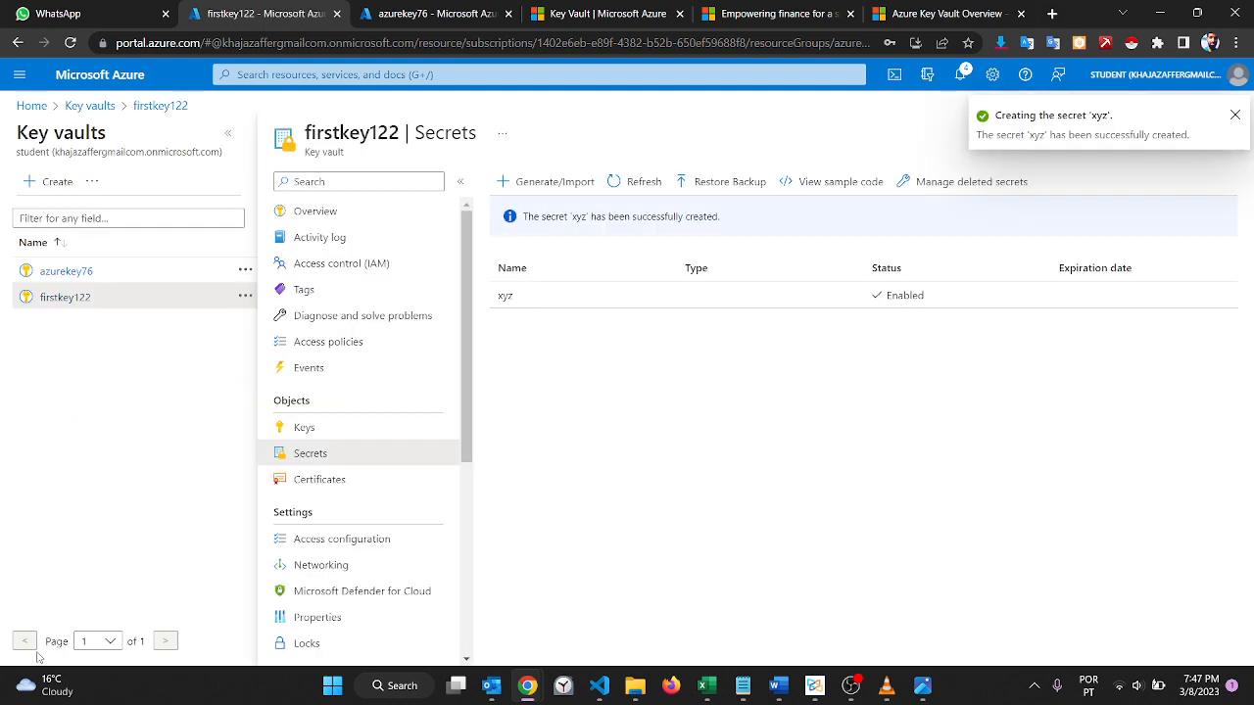
# Step: Start a role assignment on the firstkey122 vault and choose Reader as the role
pyautogui.click(326, 274)
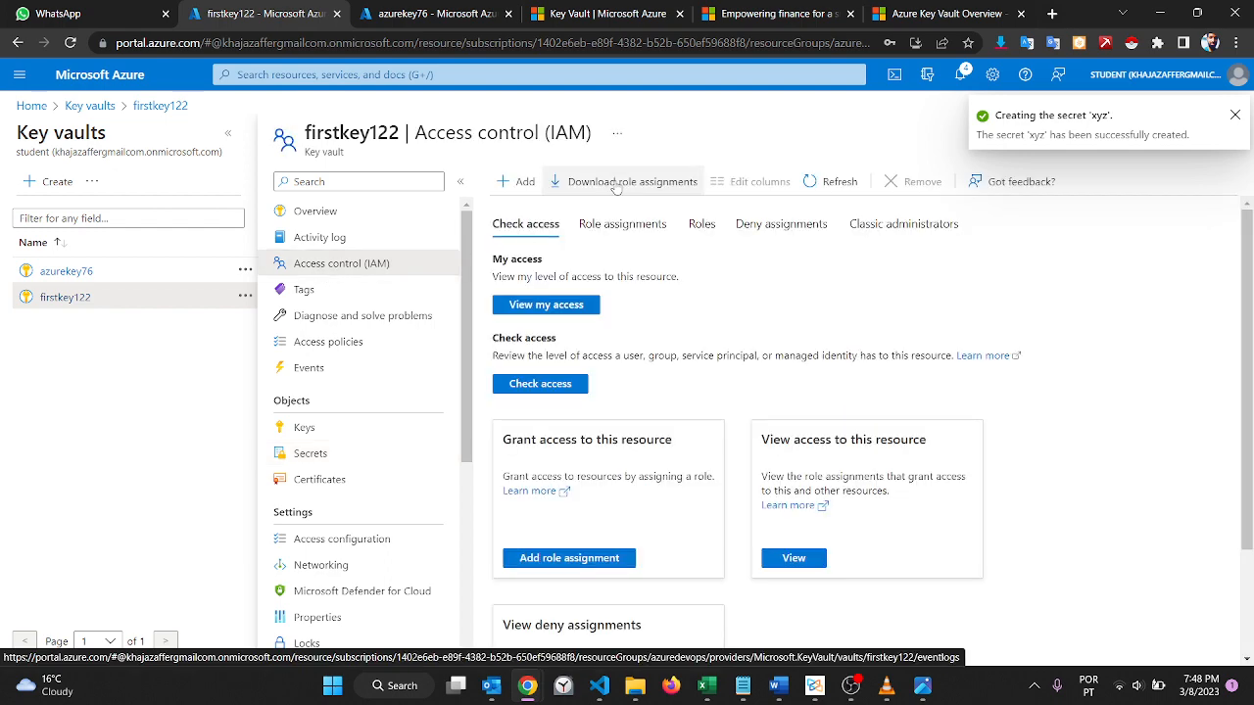
pyautogui.click(519, 182)
pyautogui.click(546, 210)
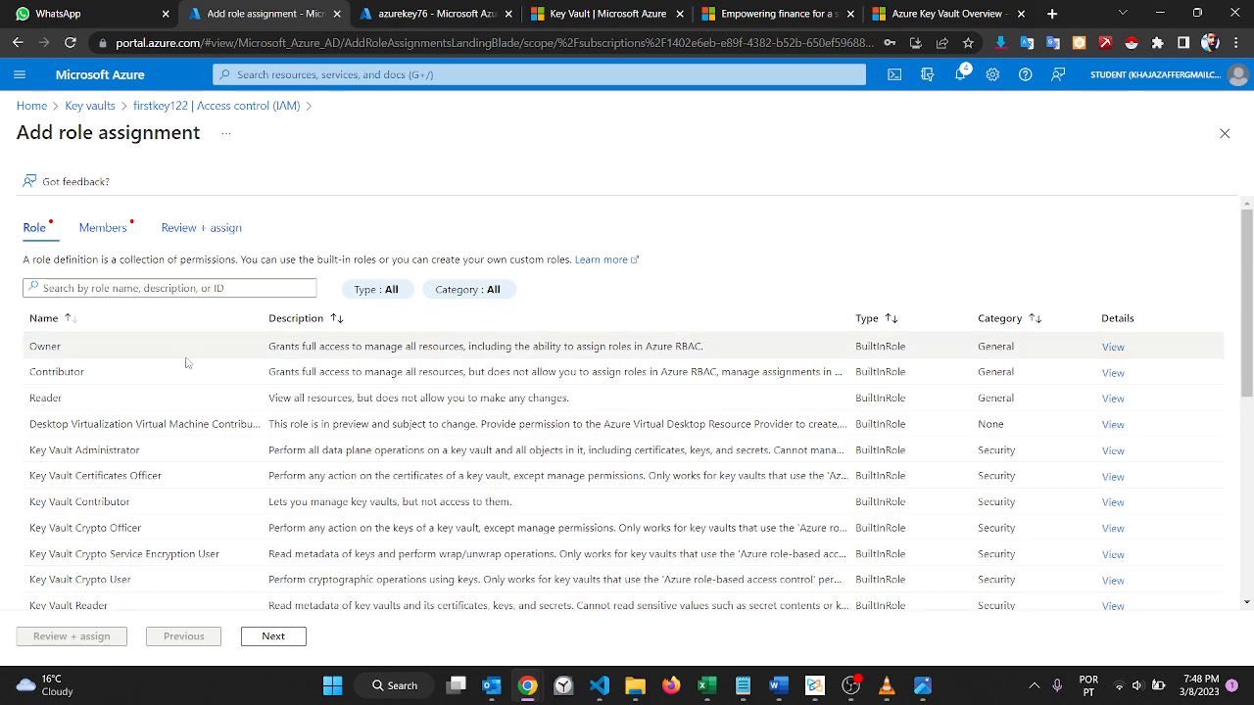
pyautogui.click(102, 410)
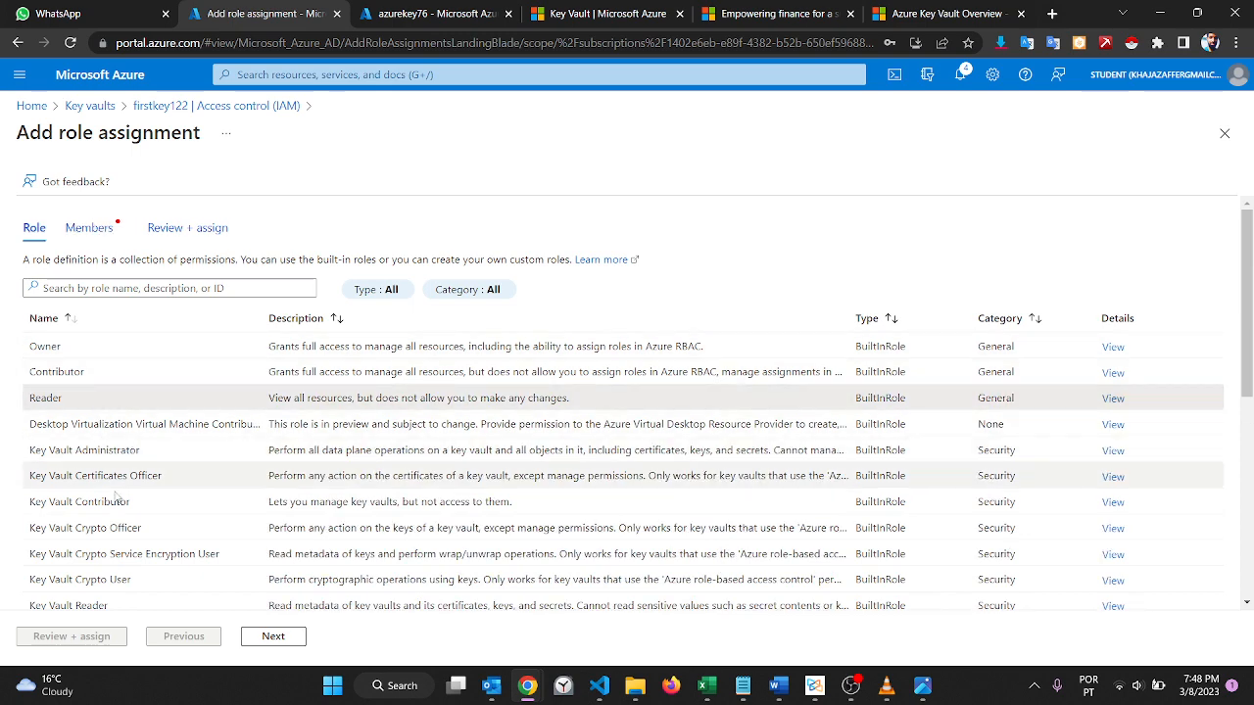
pyautogui.scroll(-3, 122, 573)
pyautogui.scroll(2, 122, 573)
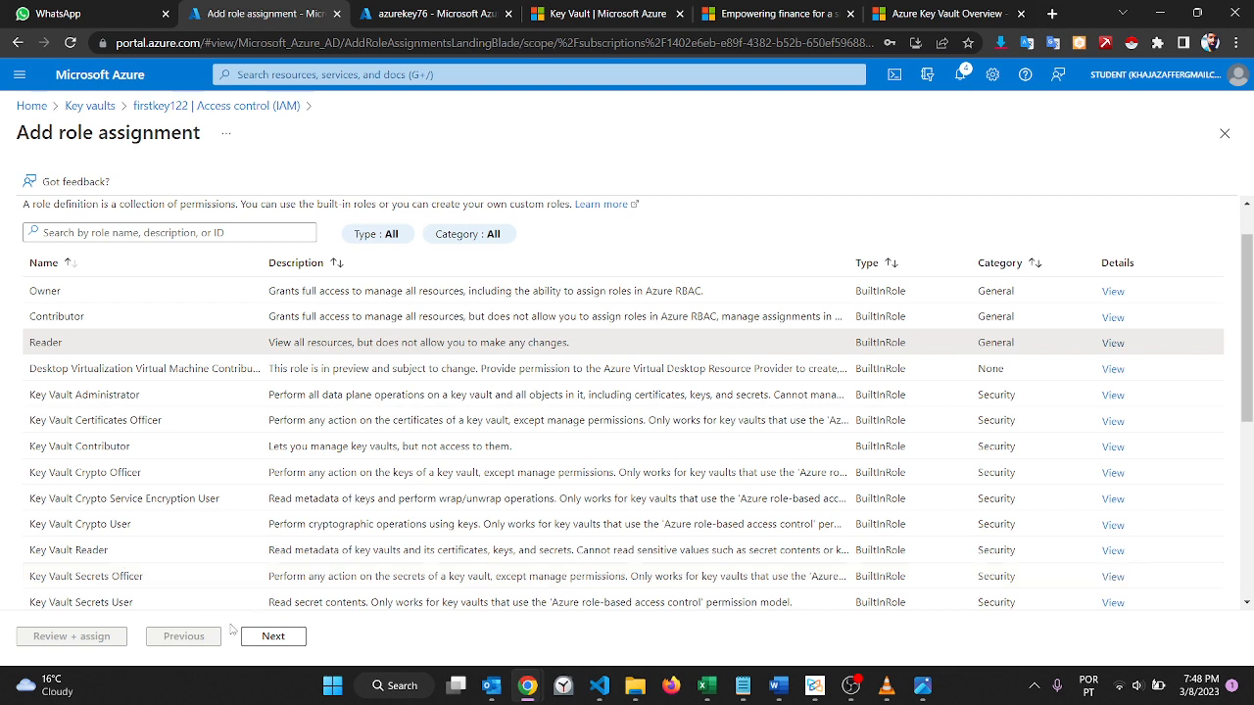
# Step: Add the newly created user as the member of the Reader assignment and proceed to its review
pyautogui.click(264, 639)
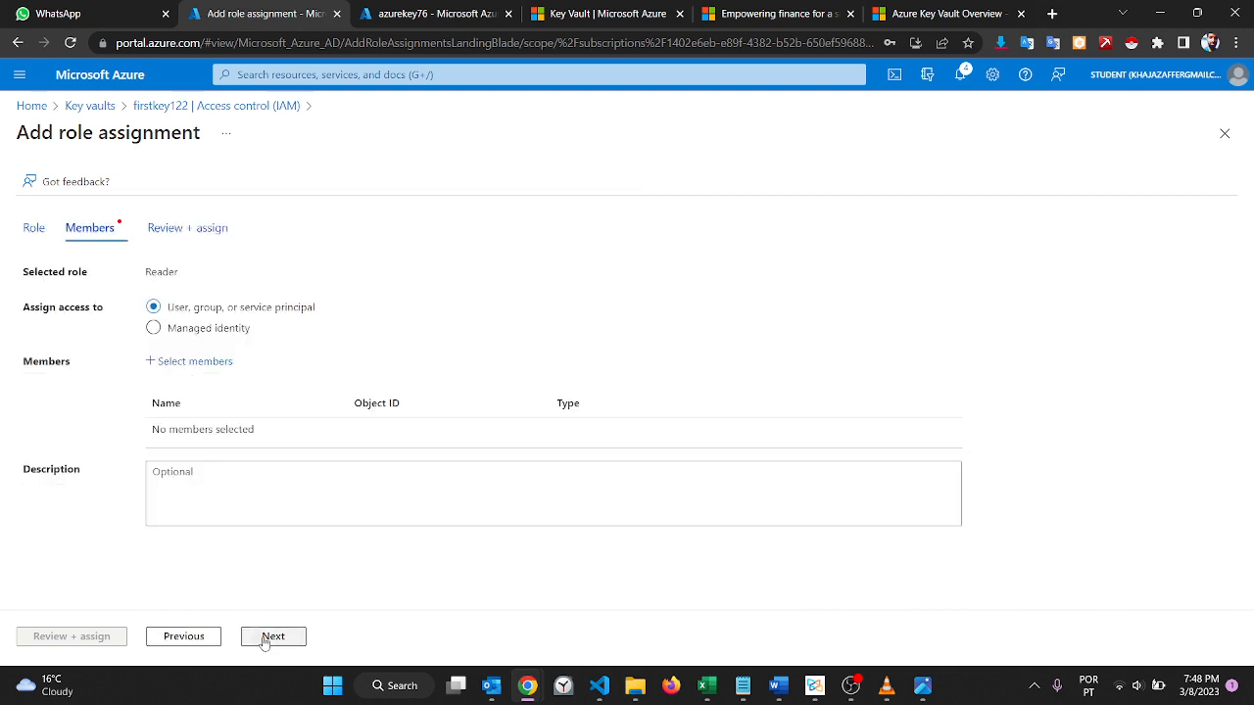
pyautogui.click(199, 368)
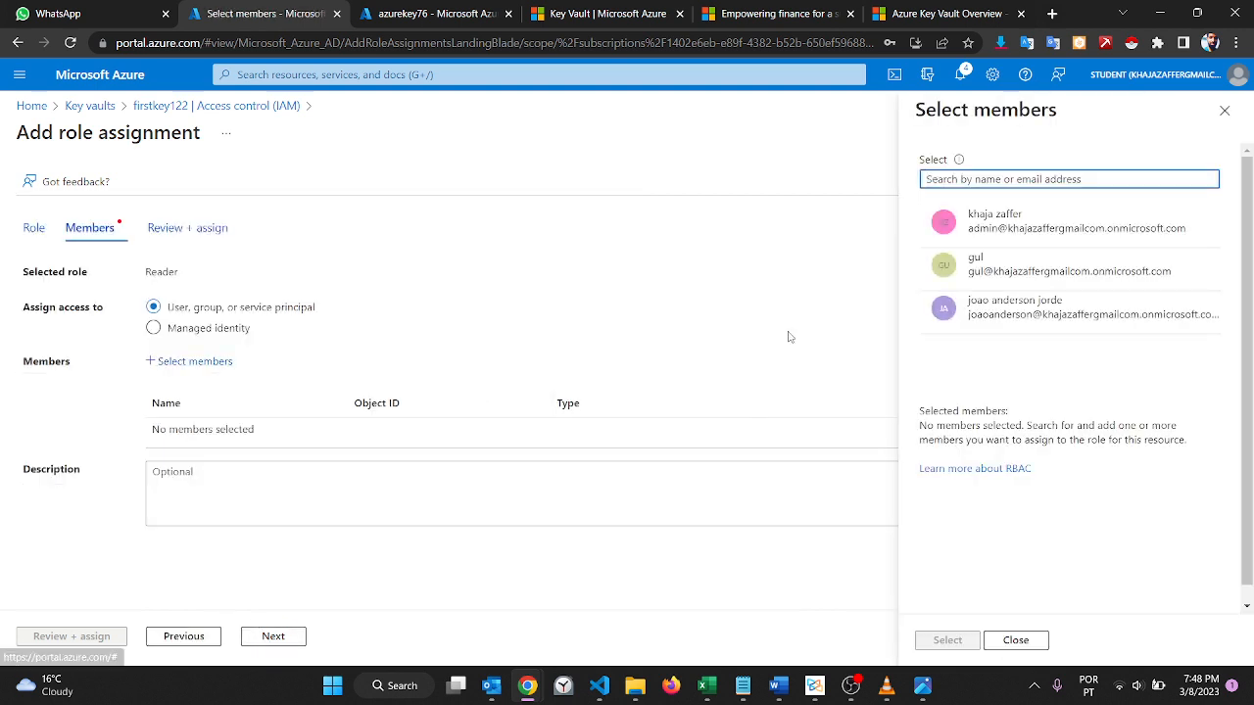
pyautogui.click(1051, 273)
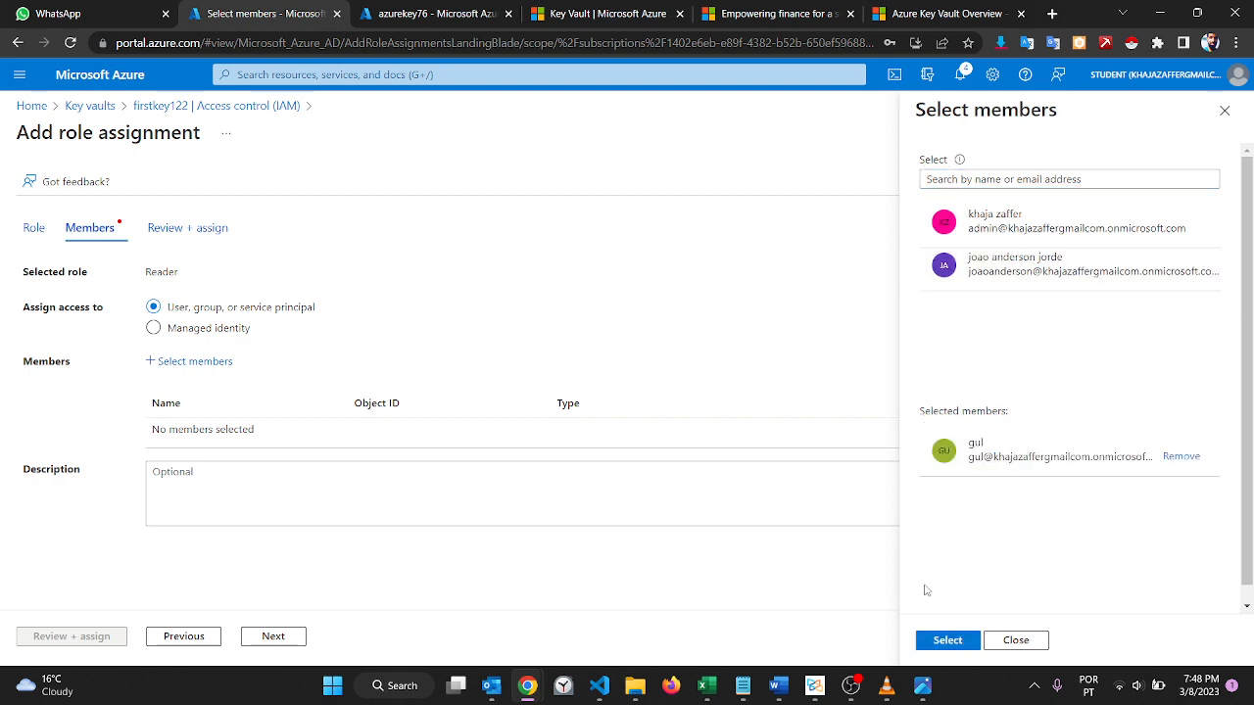
pyautogui.click(947, 640)
pyautogui.click(116, 636)
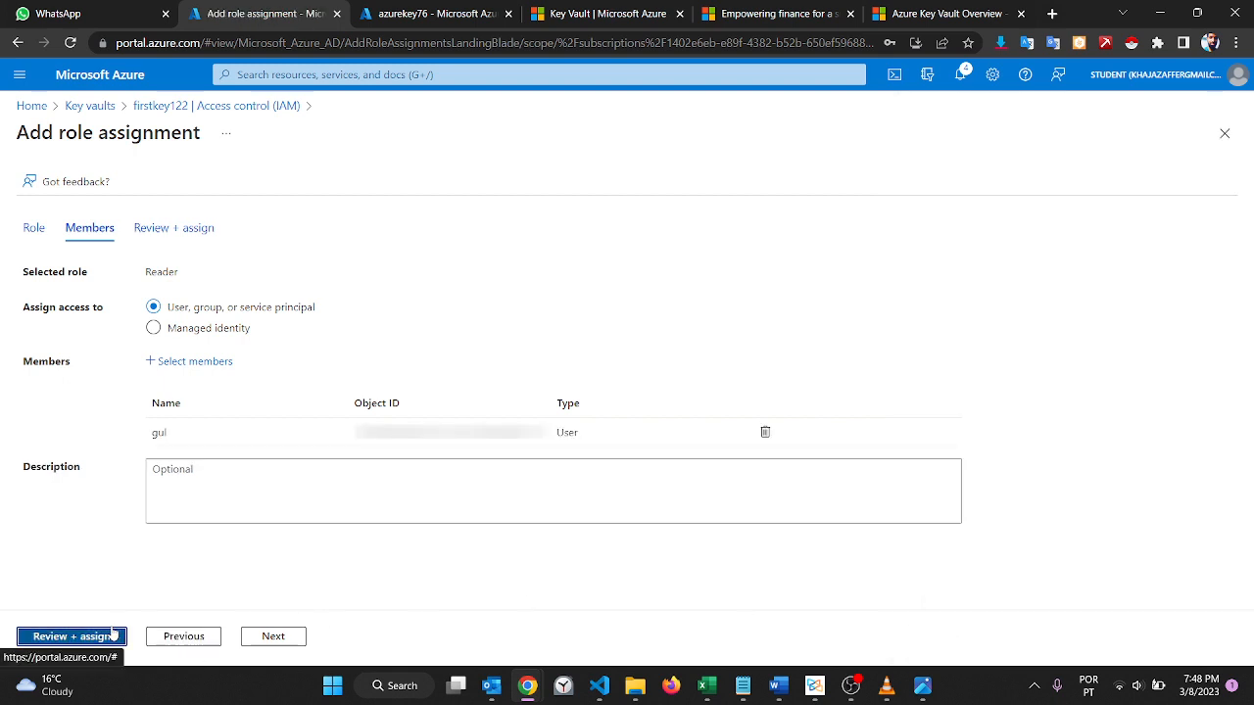
# Step: Complete the Reader role assignment on firstkey122 and reload the key vaults list in the new user's incognito session
pyautogui.click(114, 635)
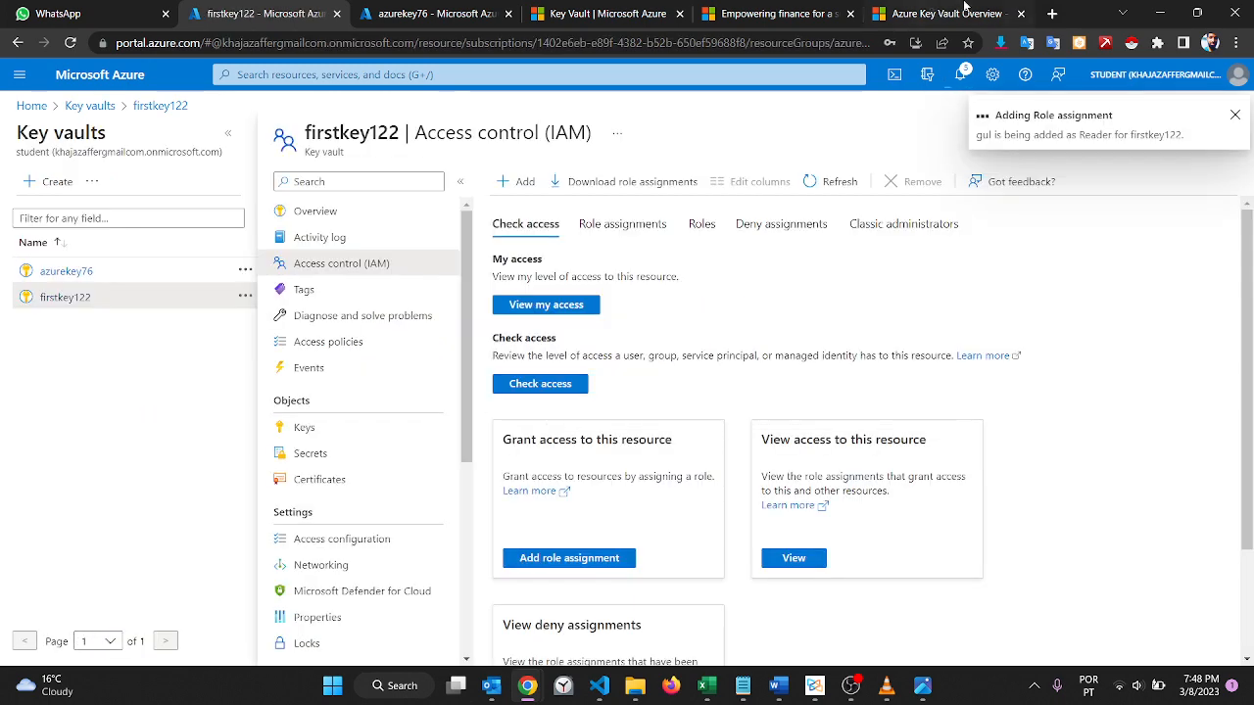
pyautogui.moveTo(527, 686)
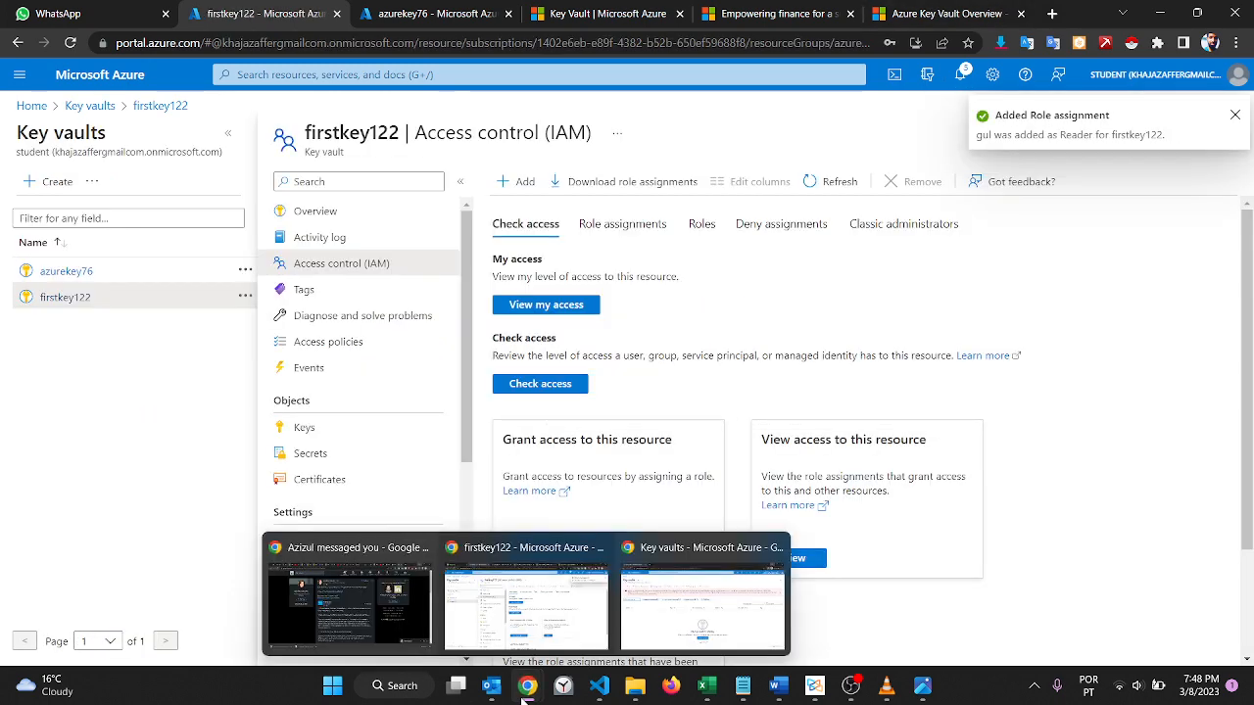
pyautogui.click(683, 535)
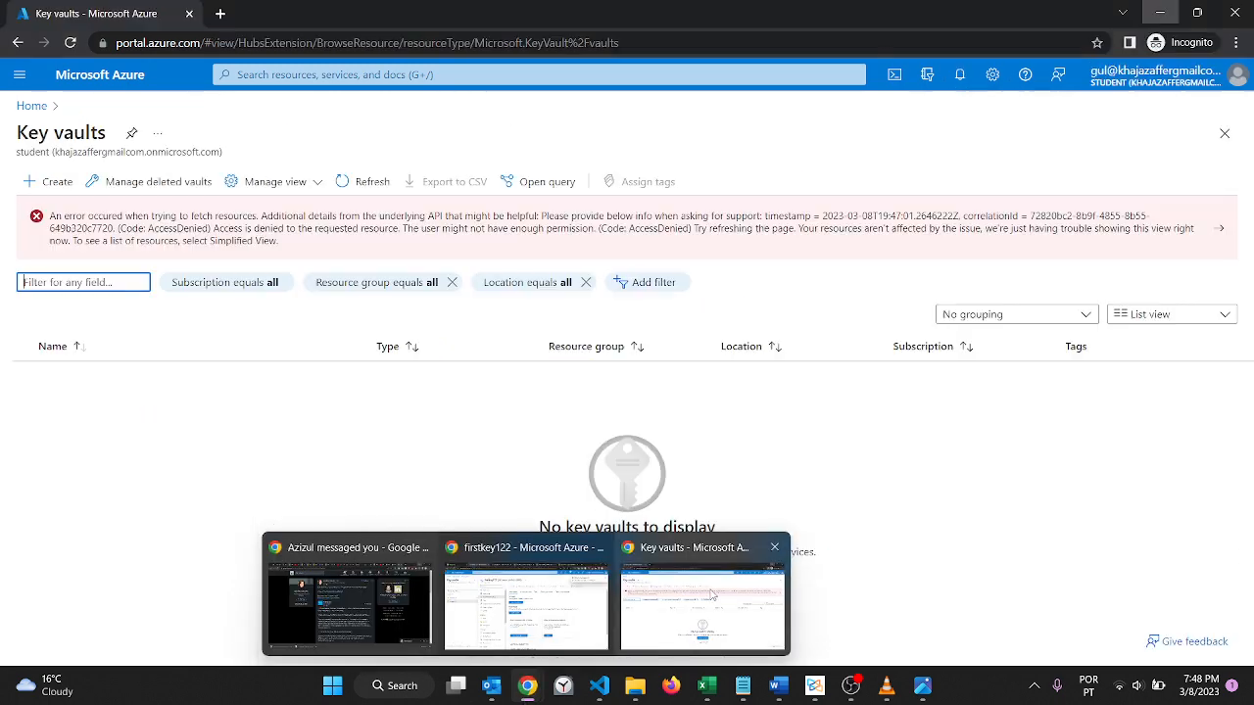
pyautogui.click(709, 43)
pyautogui.press('Return')
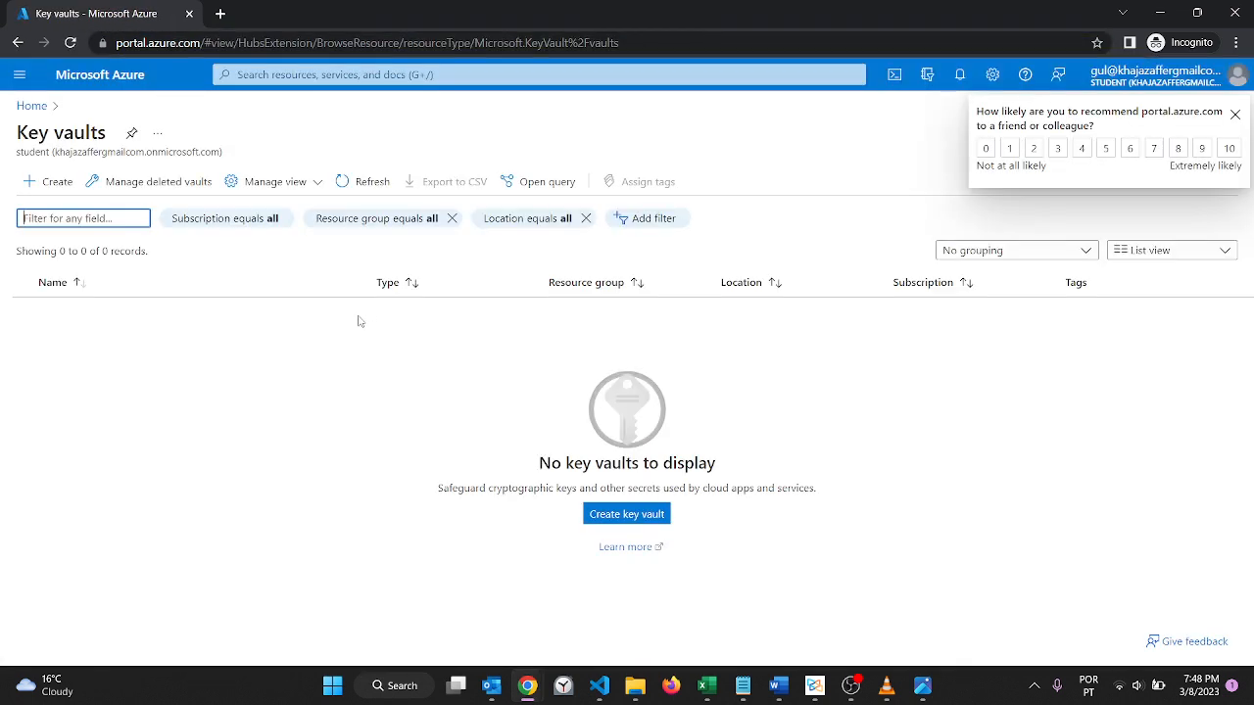
pyautogui.click(31, 106)
pyautogui.click(312, 174)
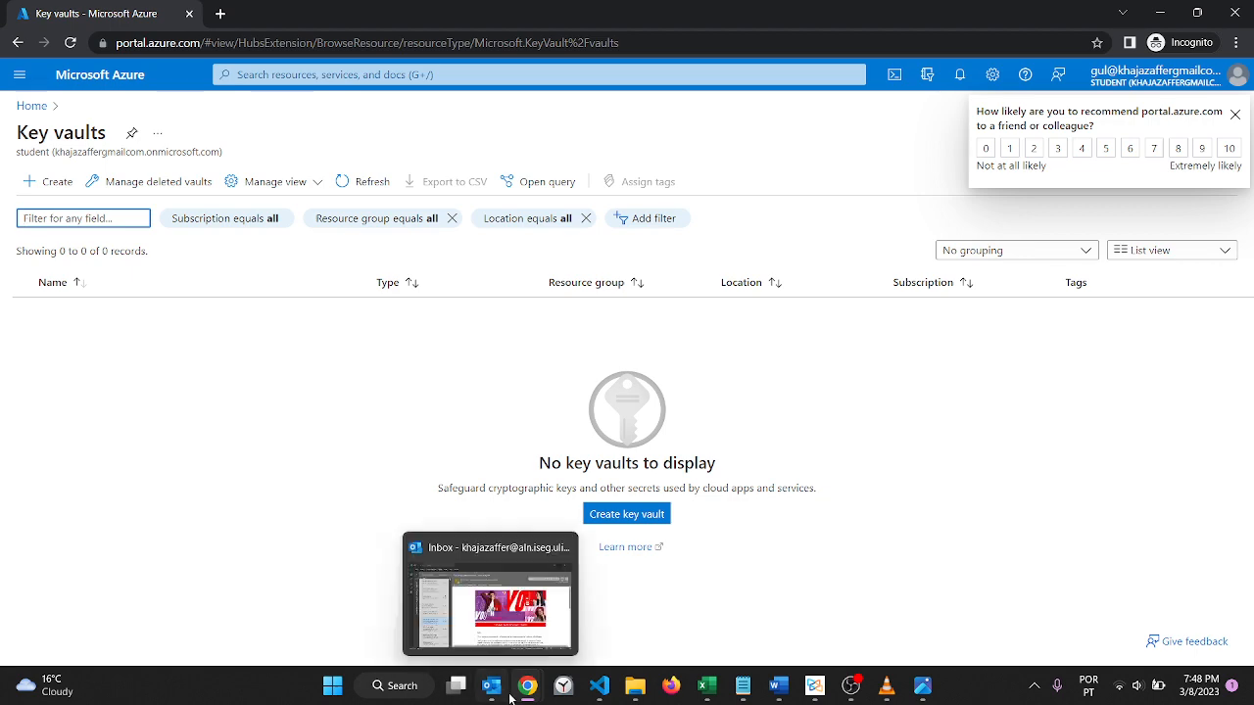
# Step: Check the role assignment notifications in the administrator's portal session
pyautogui.moveTo(527, 687)
pyautogui.click(532, 628)
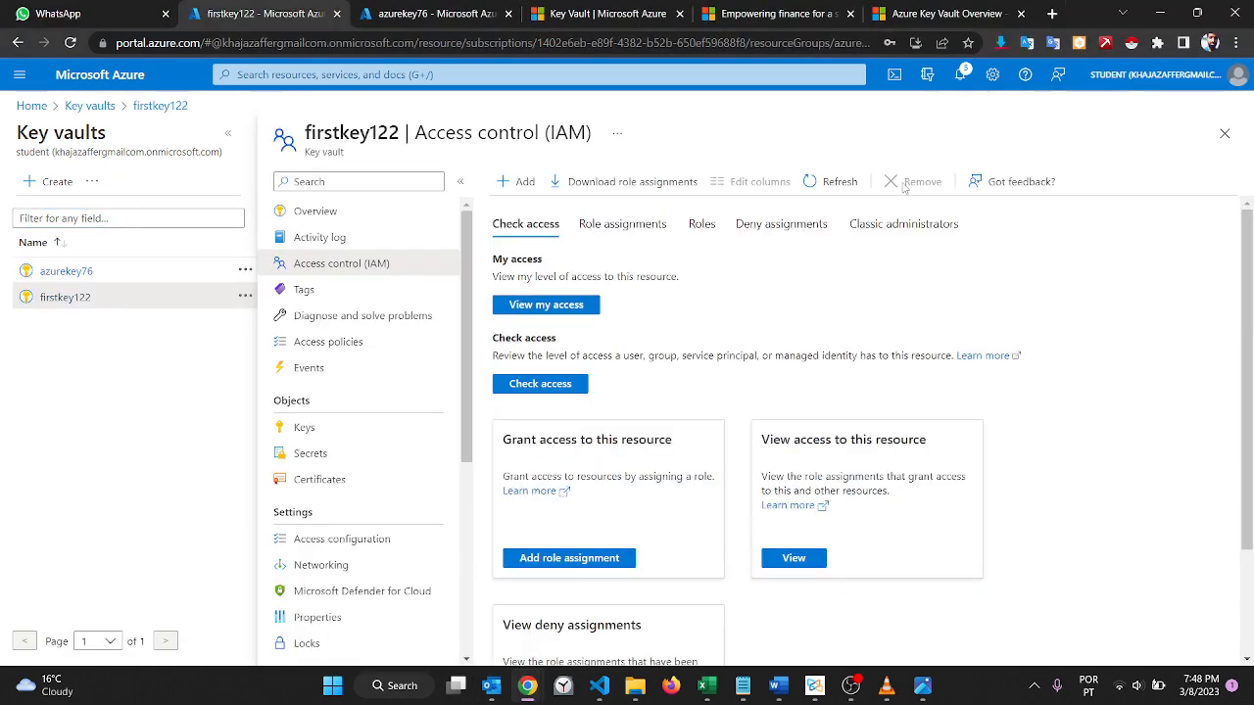
pyautogui.click(961, 76)
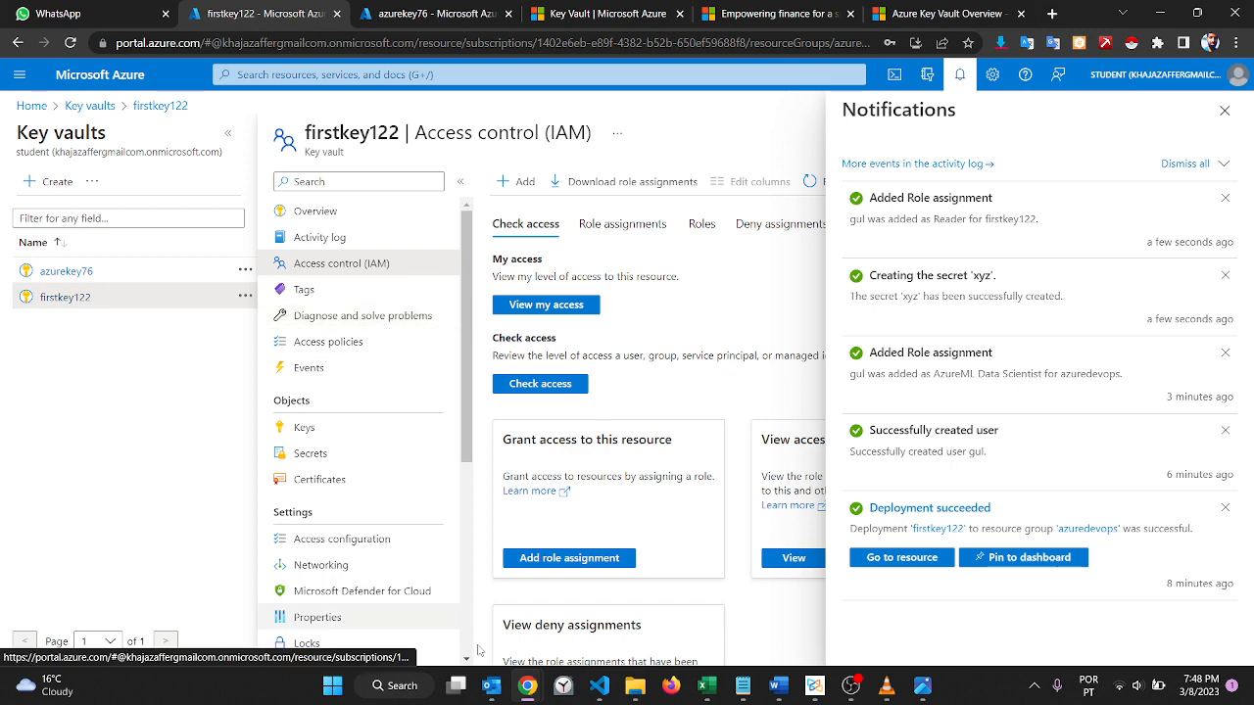
# Step: Return to the new user's incognito session, reload the portal and check the key vaults list again
pyautogui.moveTo(527, 686)
pyautogui.click(693, 593)
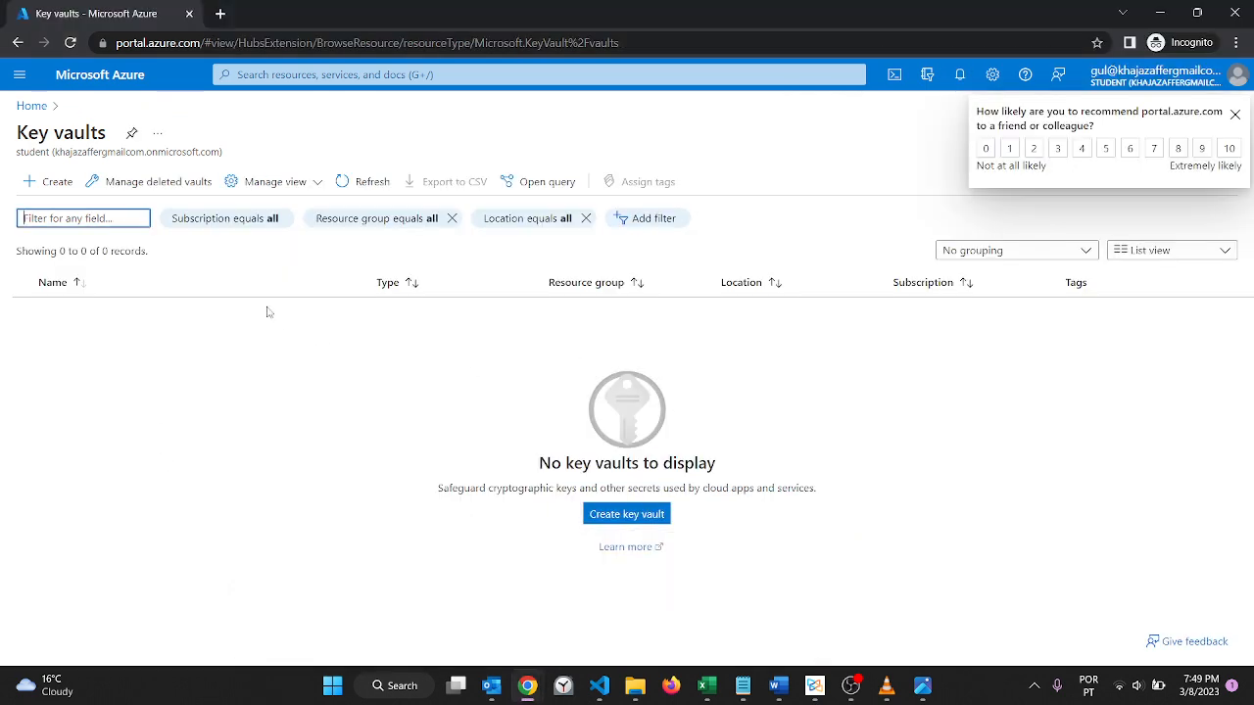
pyautogui.click(420, 44)
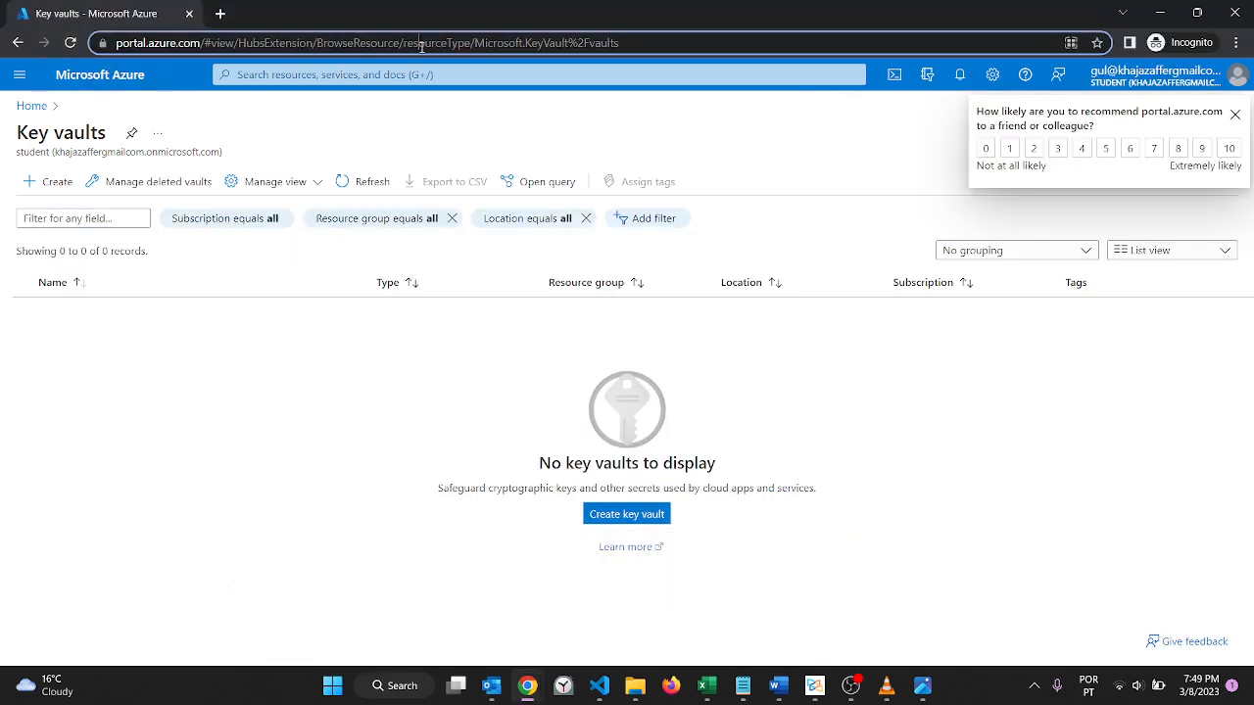
pyautogui.press('Return')
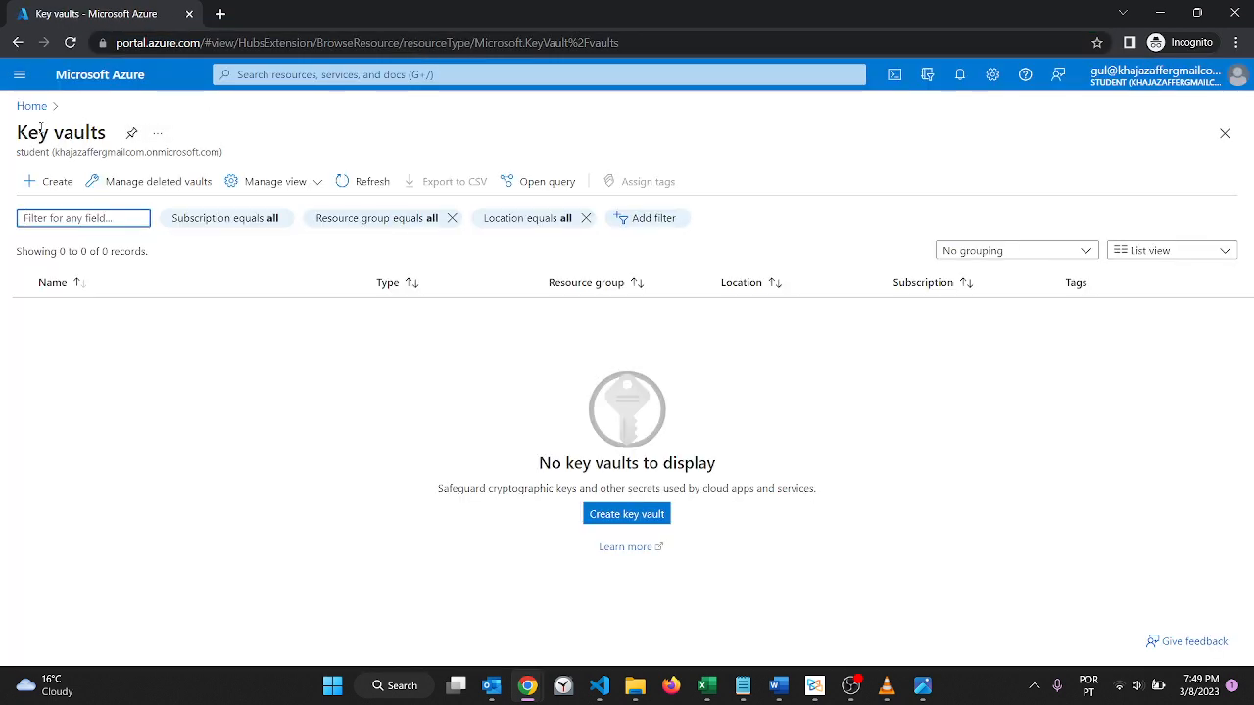
pyautogui.click(29, 106)
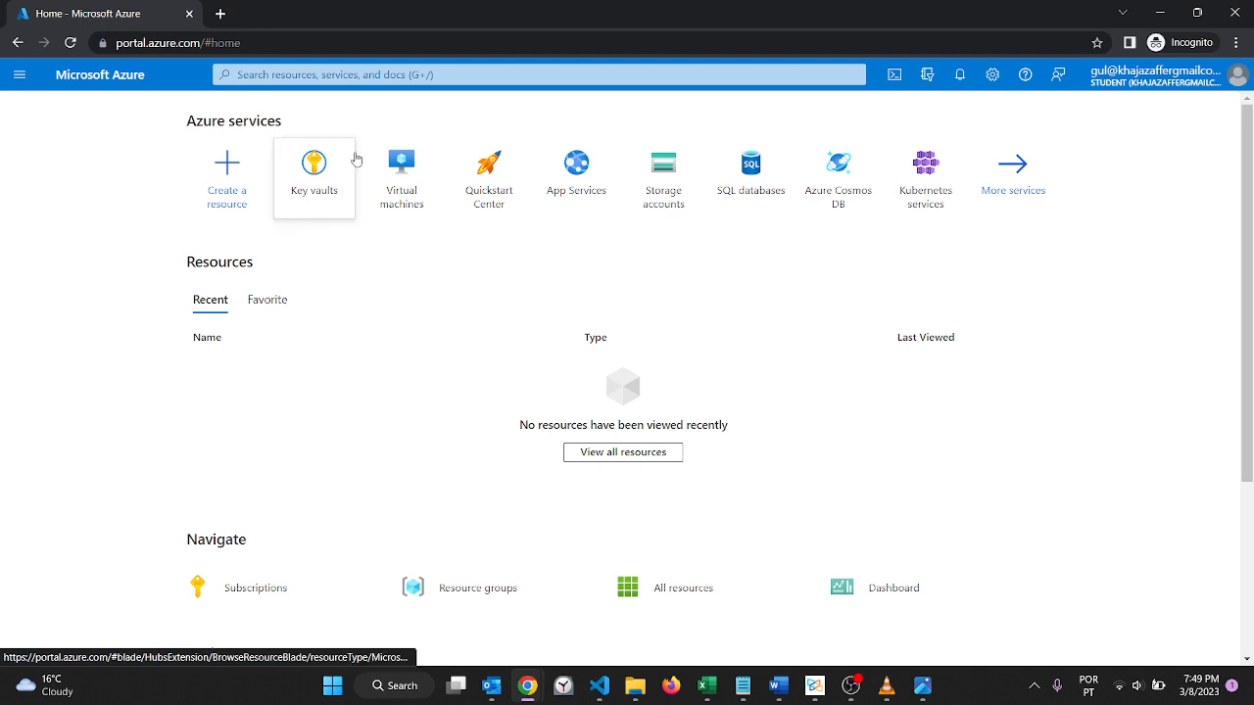
pyautogui.click(390, 176)
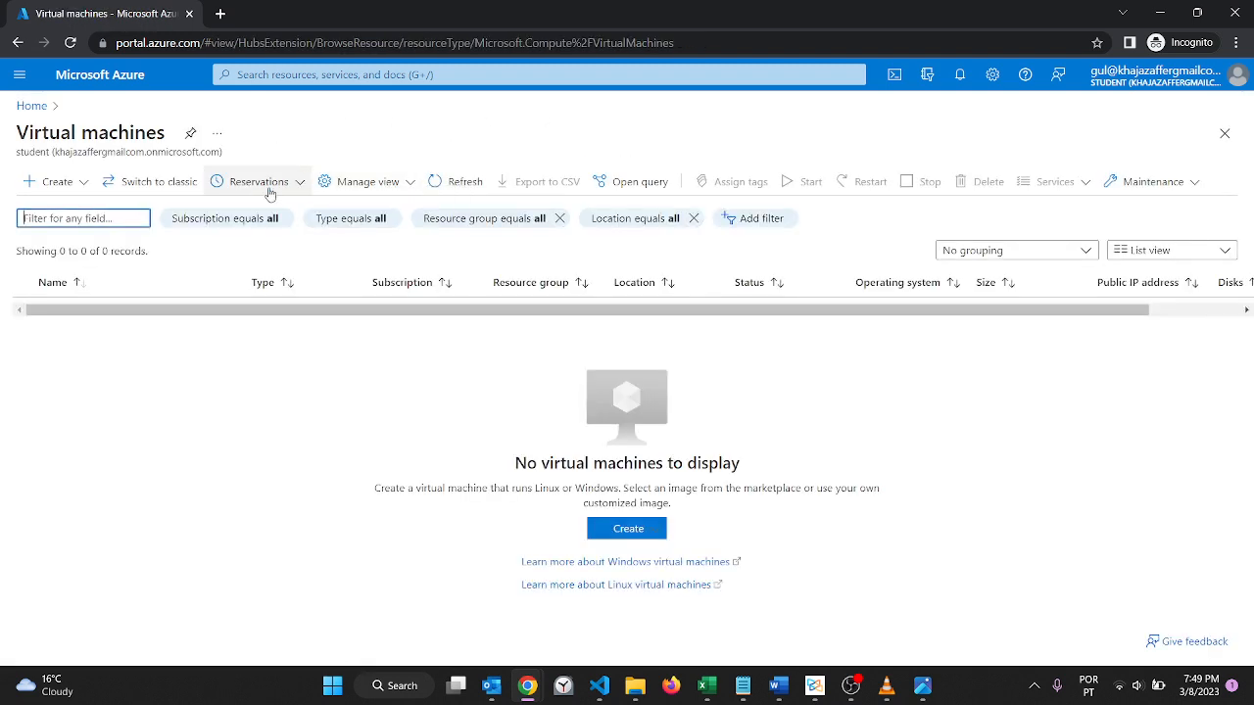
pyautogui.click(29, 106)
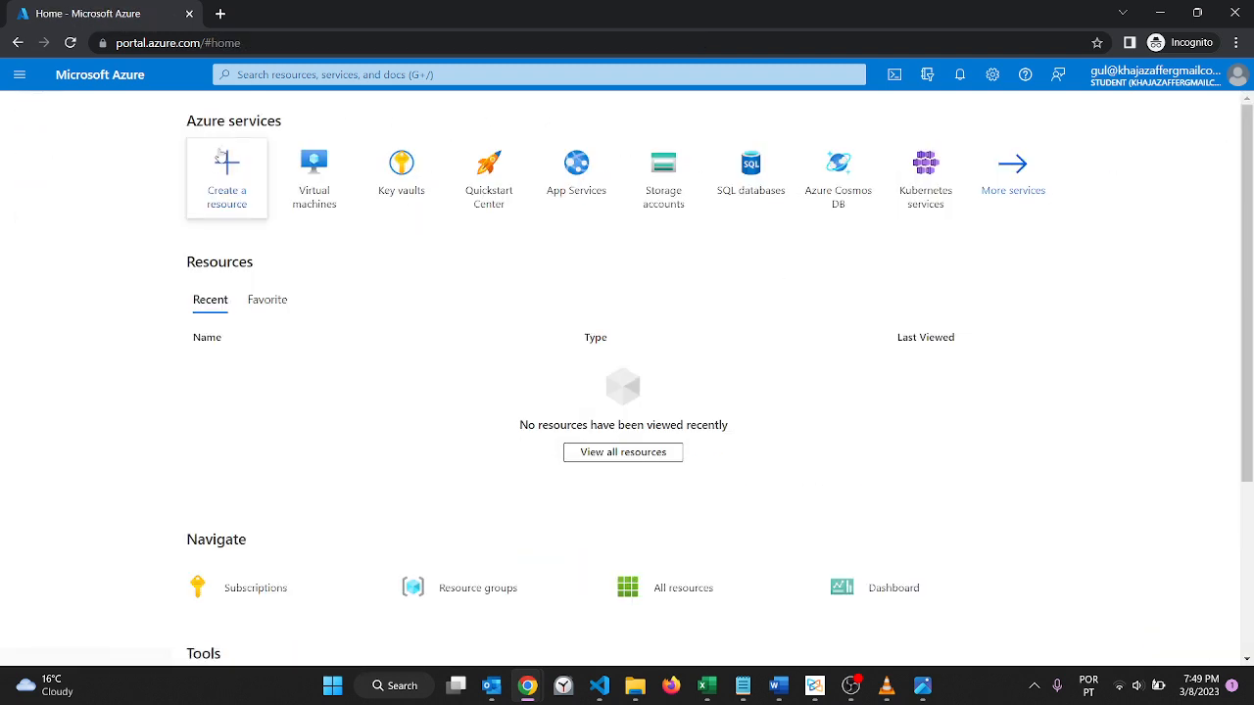
pyautogui.click(388, 186)
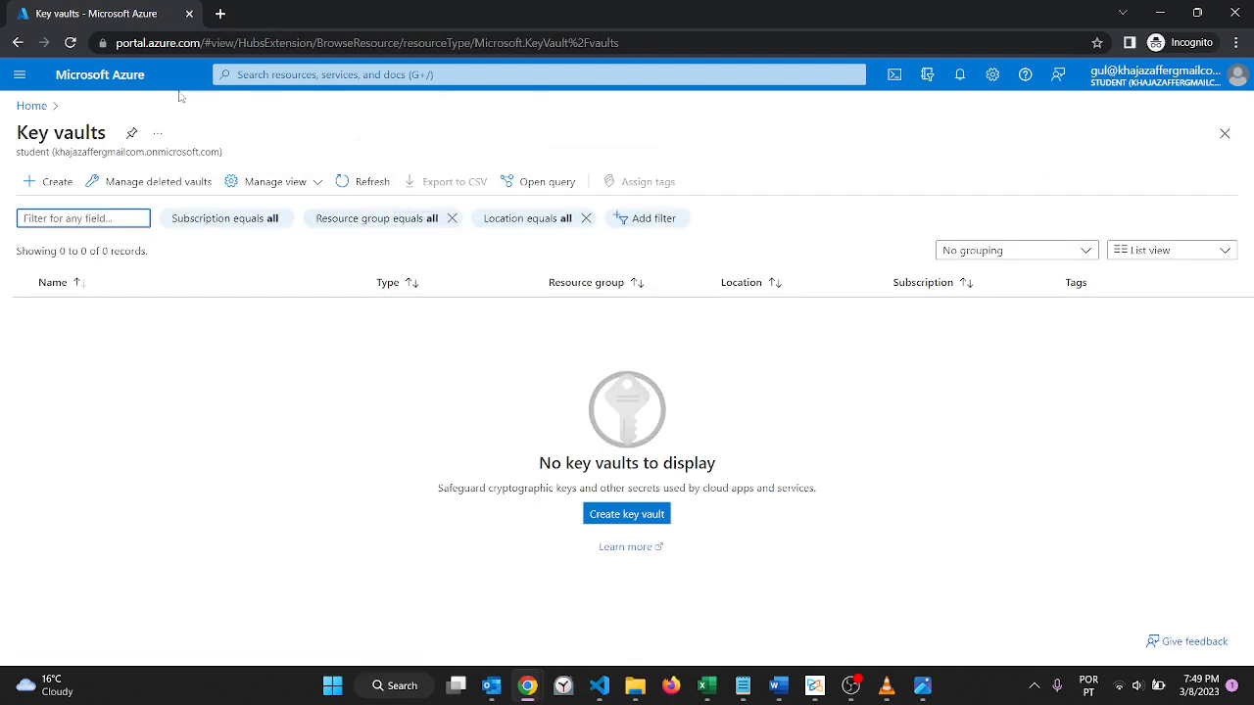
# Step: Reload the portal home page as the new user and view the secrets of the firstkey122 vault
pyautogui.click(31, 106)
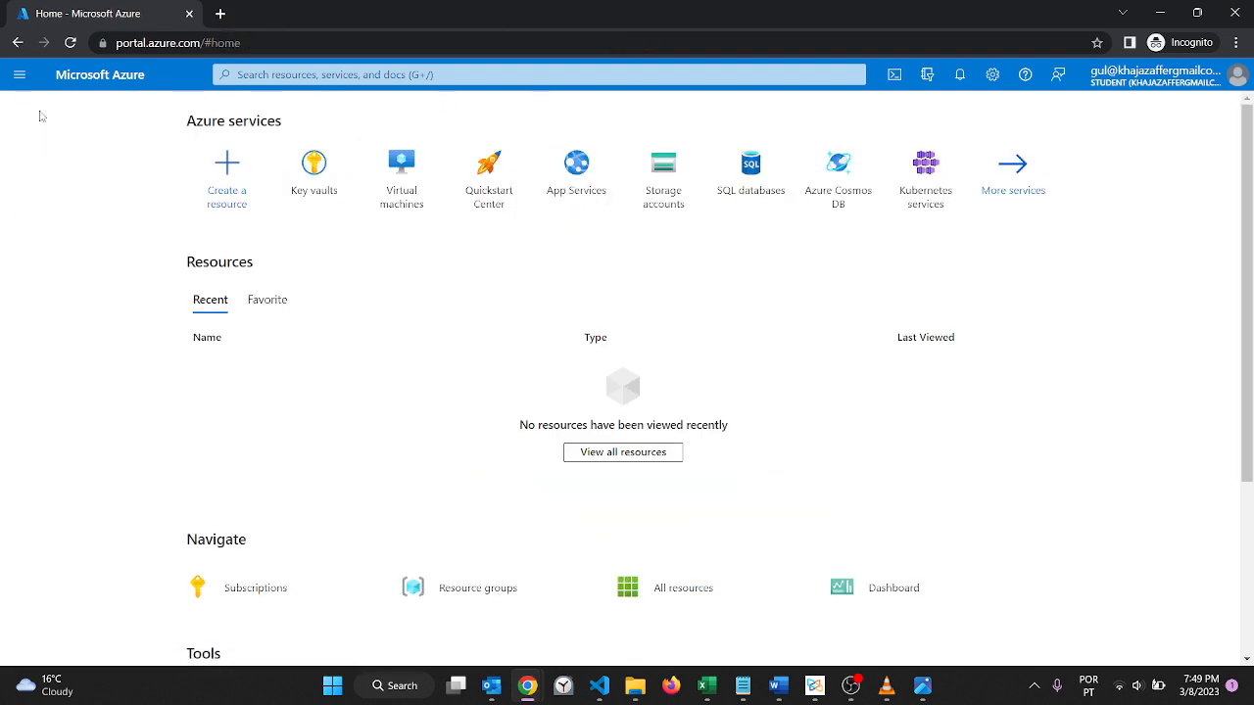
pyautogui.click(524, 42)
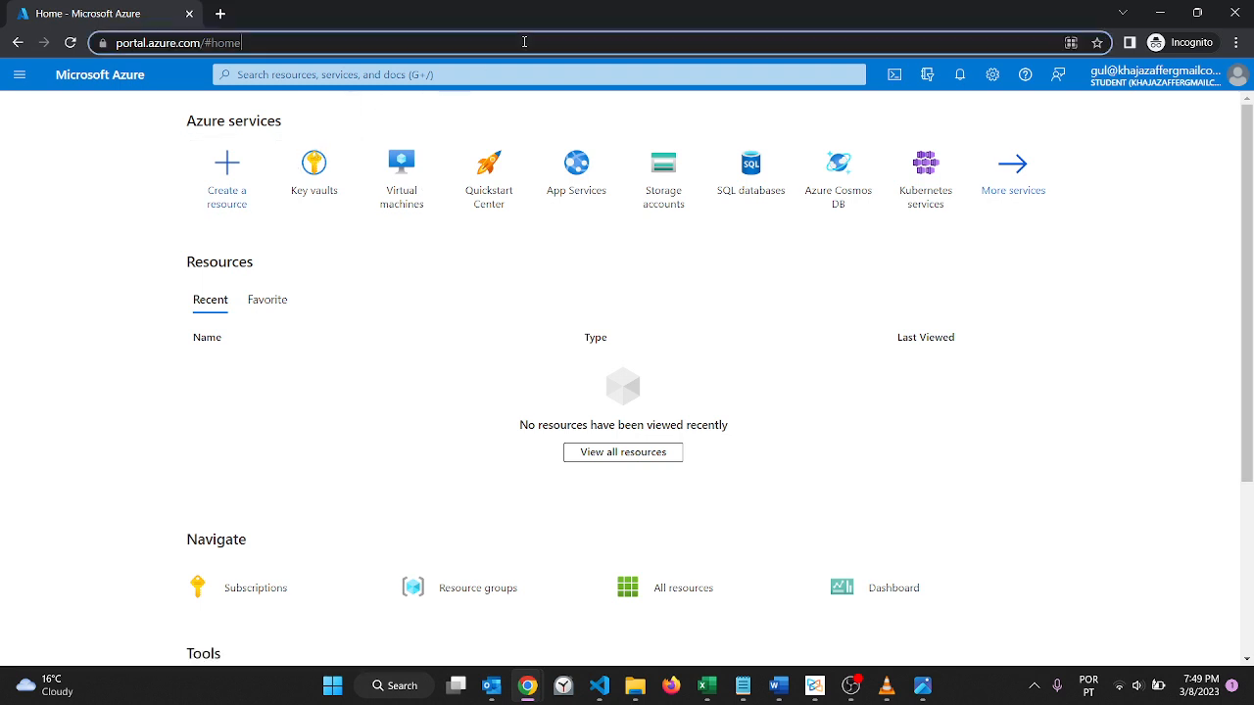
pyautogui.press('Return')
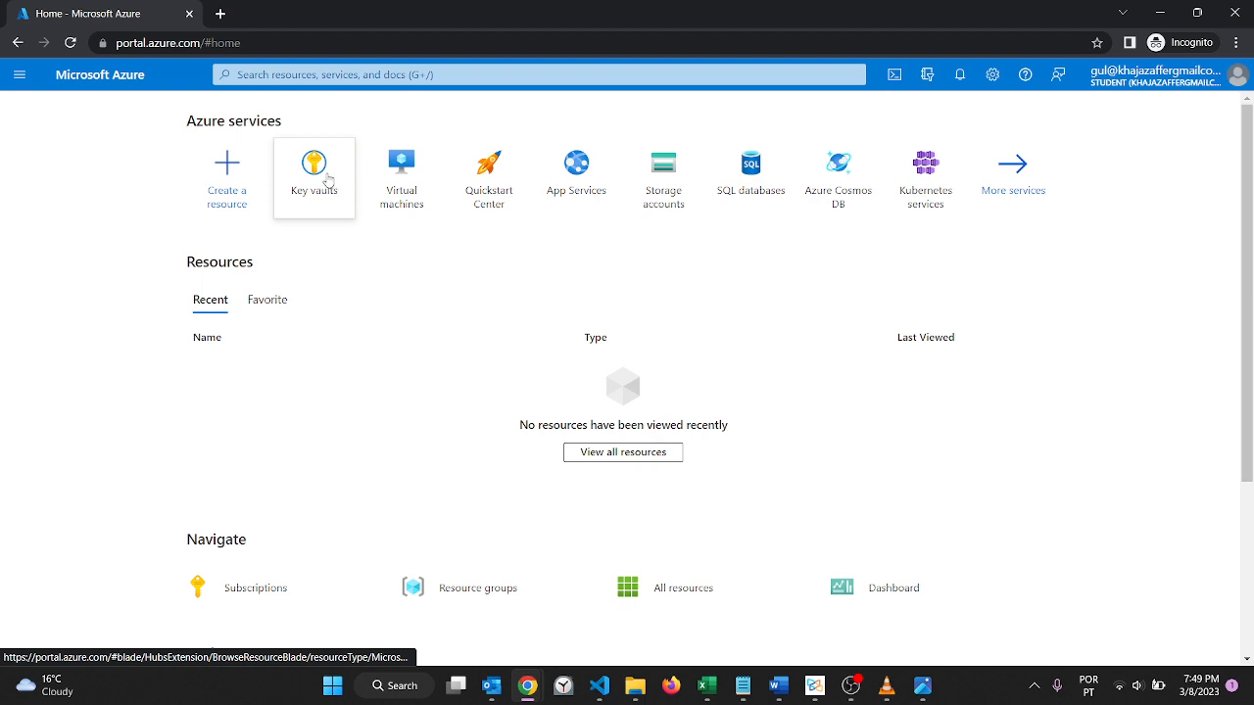
pyautogui.click(328, 179)
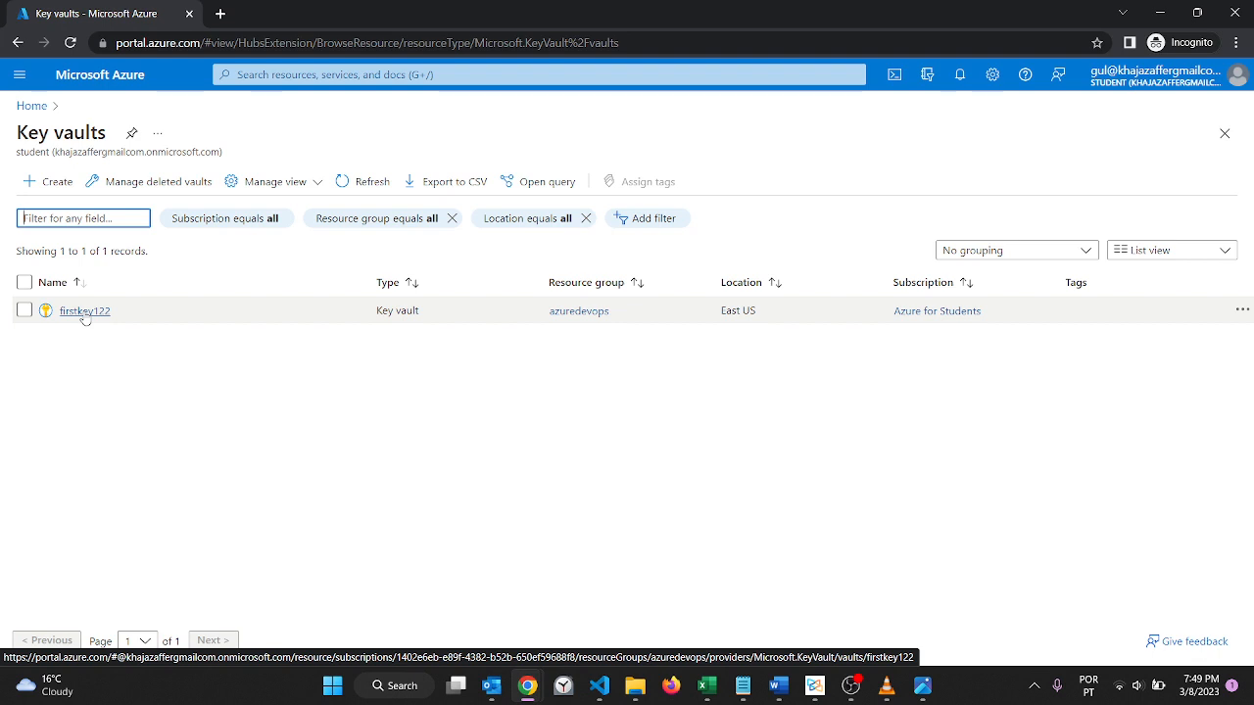
pyautogui.click(85, 312)
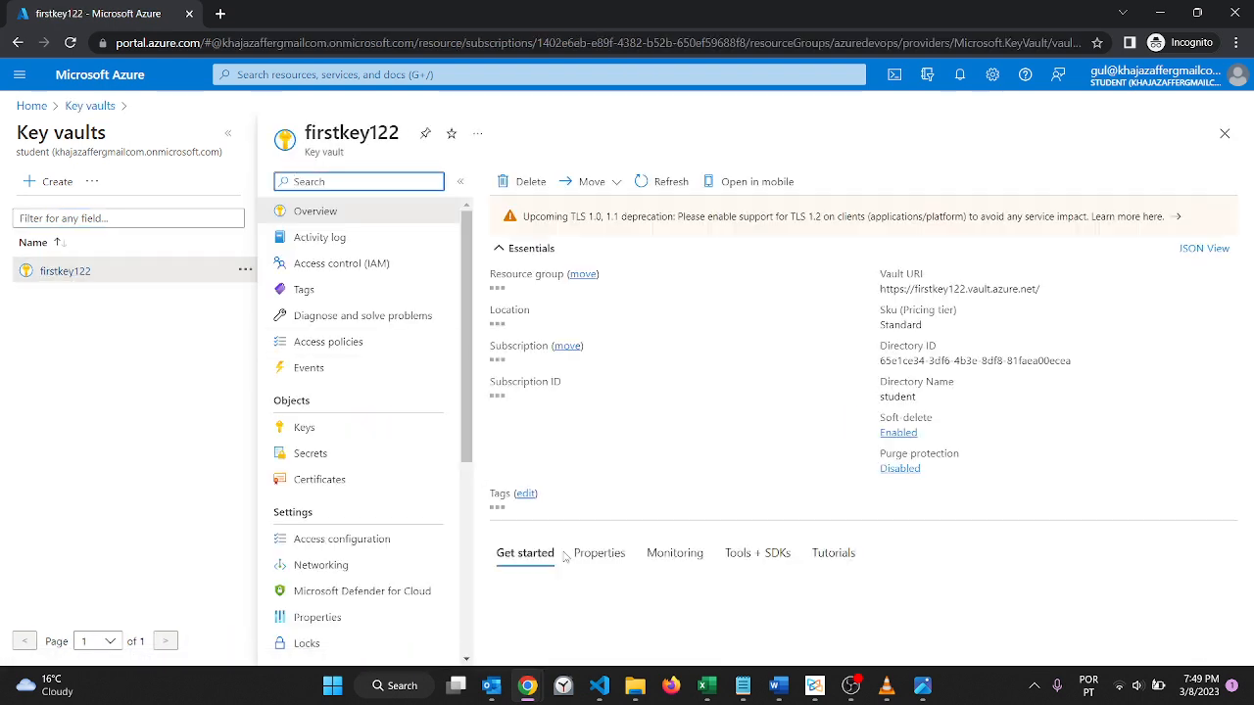
pyautogui.click(377, 456)
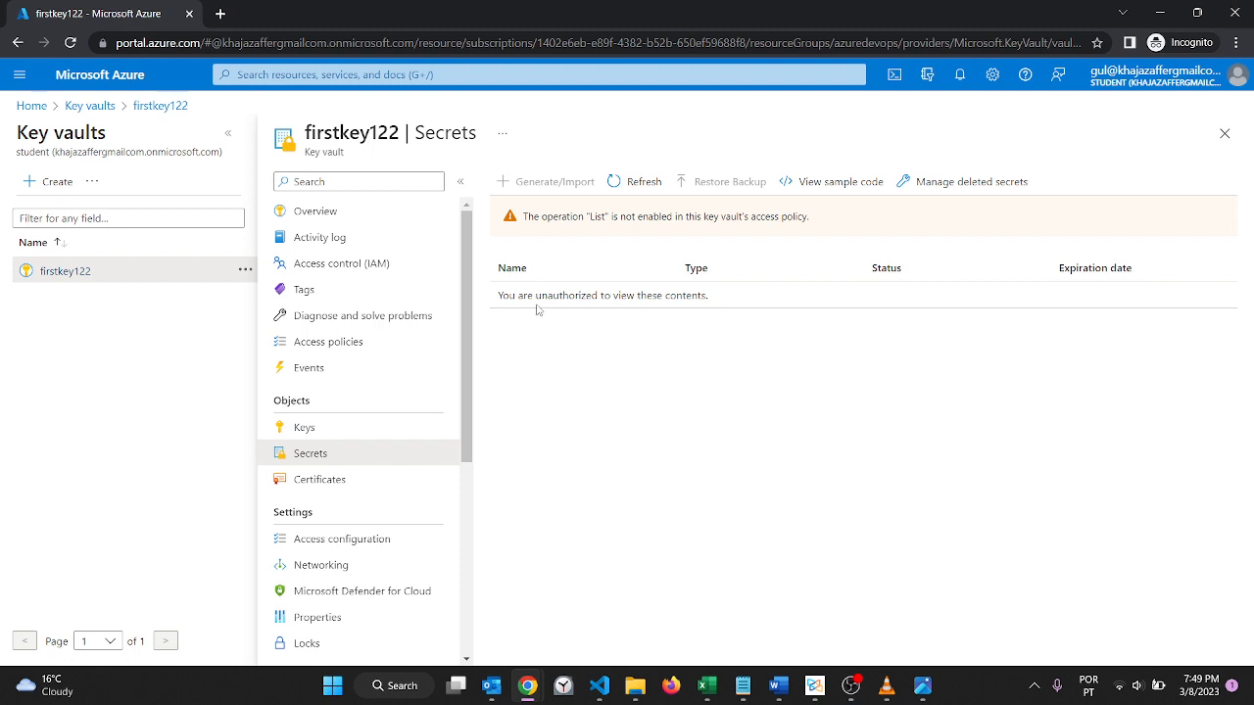
# Step: Return to the administrator's session, dismiss the notifications and view the versions of the xyz secret in firstkey122
pyautogui.moveTo(527, 694)
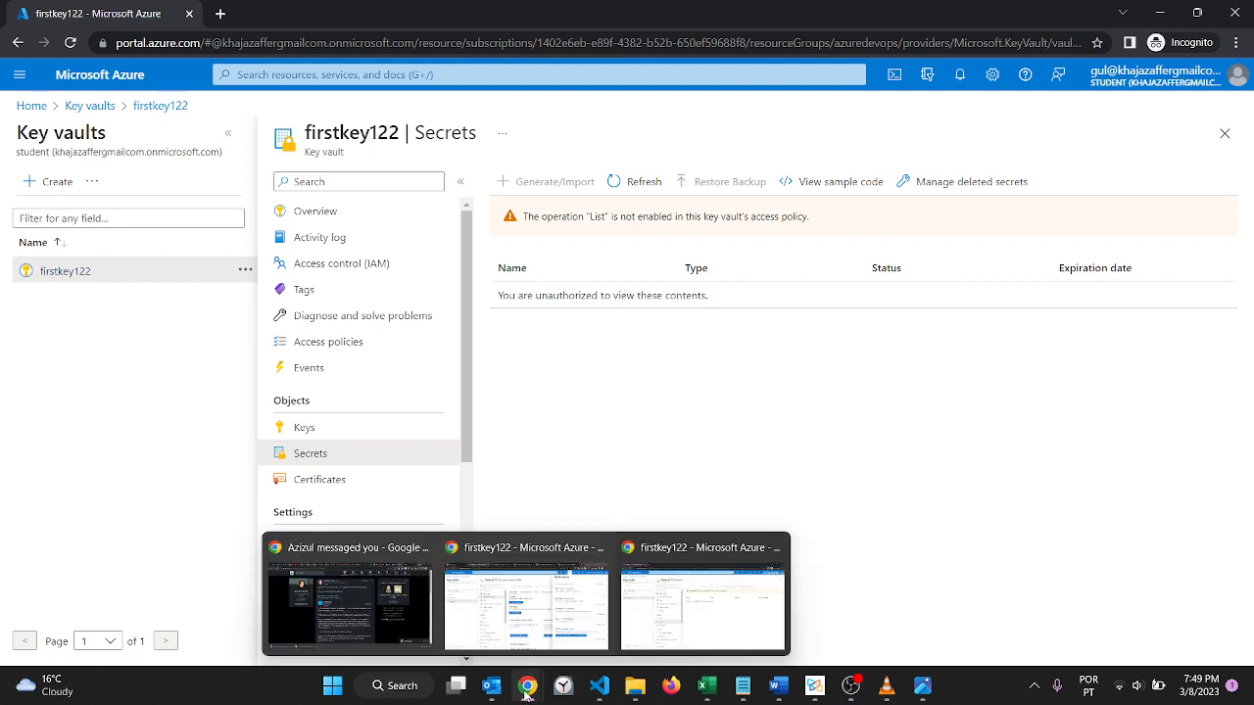
pyautogui.click(568, 630)
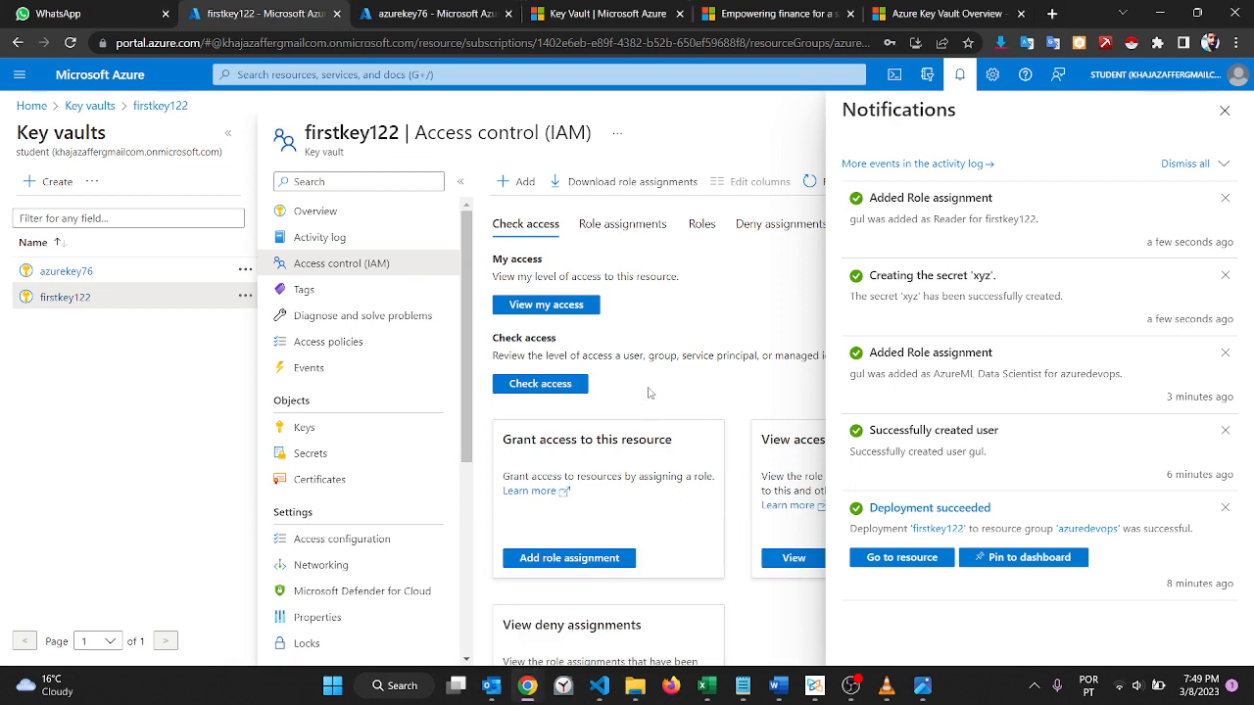
pyautogui.click(1224, 110)
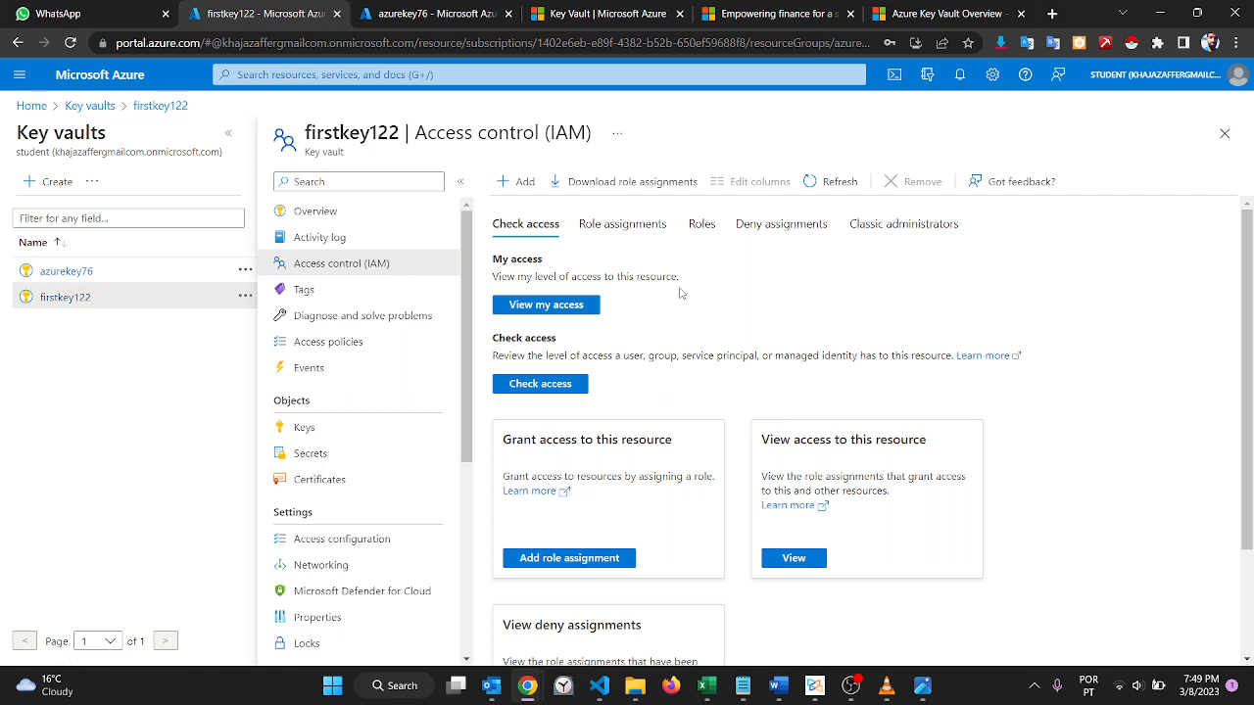
pyautogui.click(339, 464)
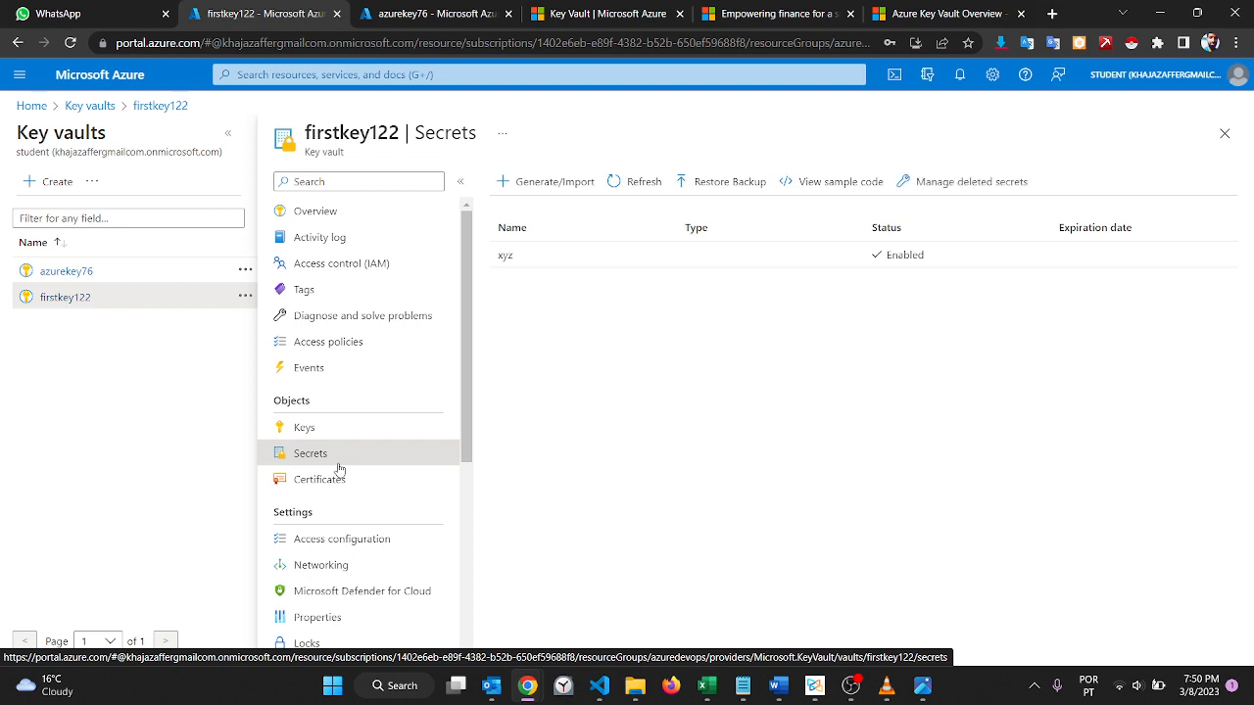
pyautogui.click(583, 253)
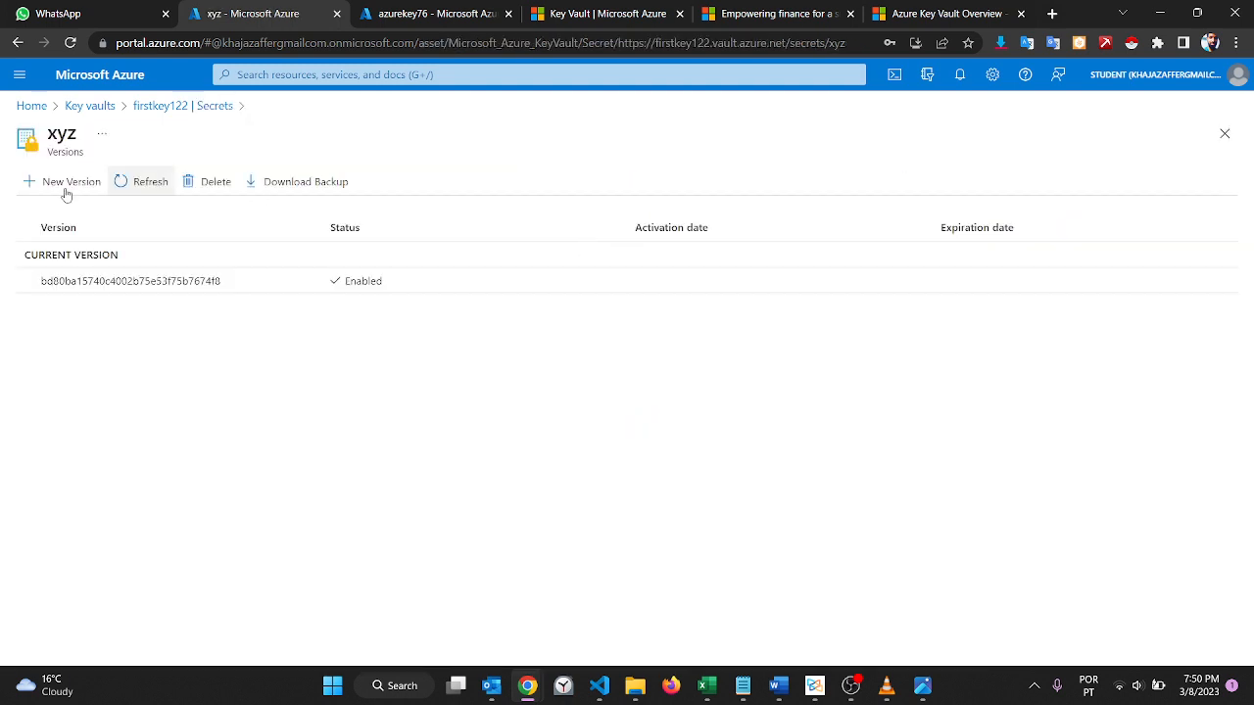
pyautogui.click(18, 43)
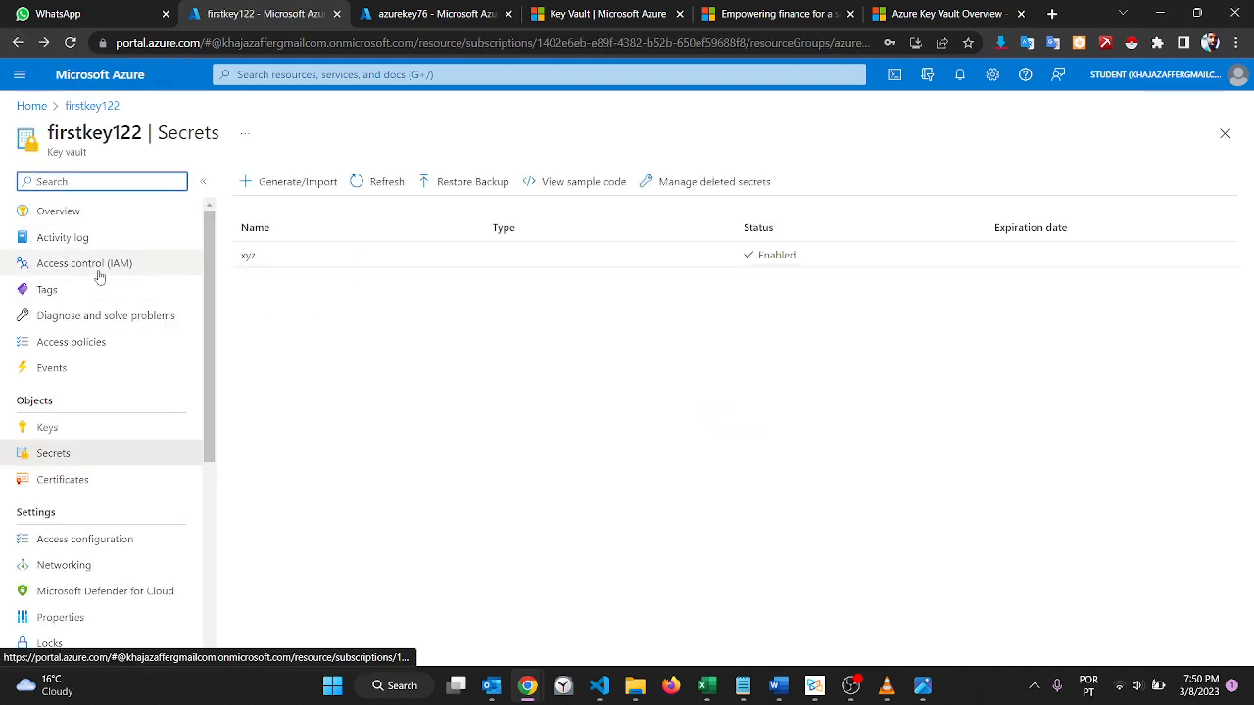
# Step: Start a new access policy on the firstkey122 vault with the Get and List secret permissions
pyautogui.click(107, 338)
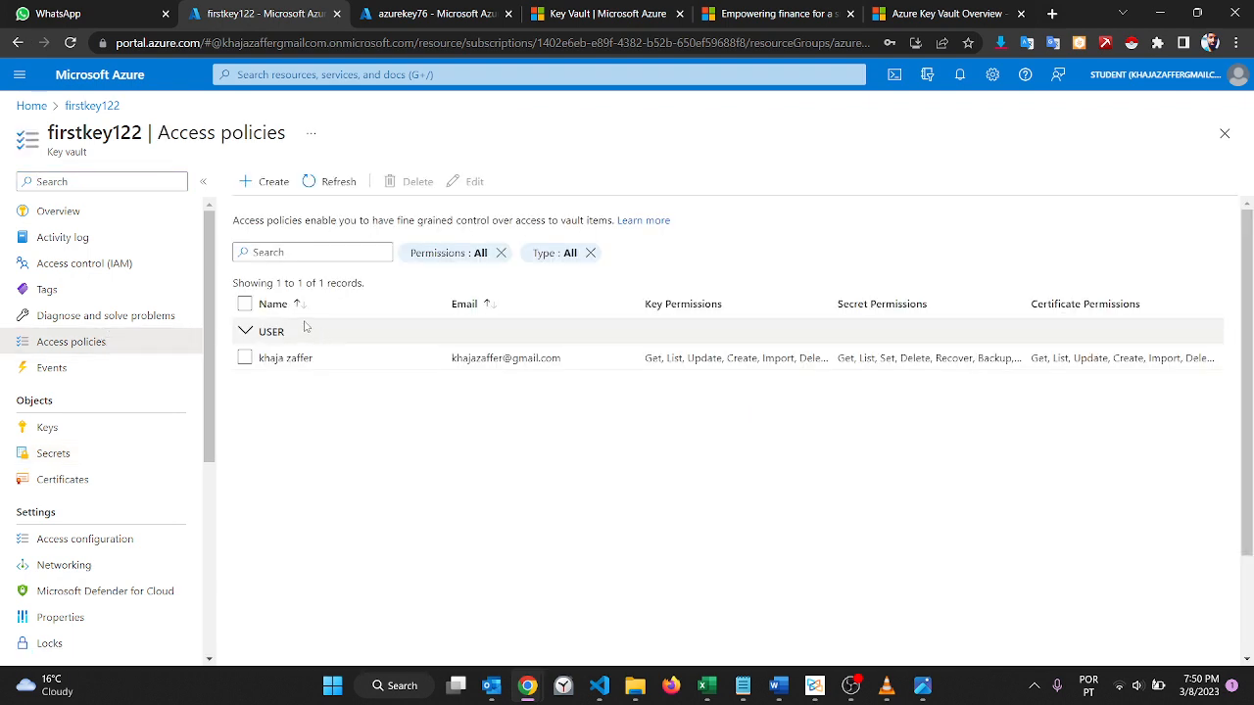
pyautogui.click(262, 183)
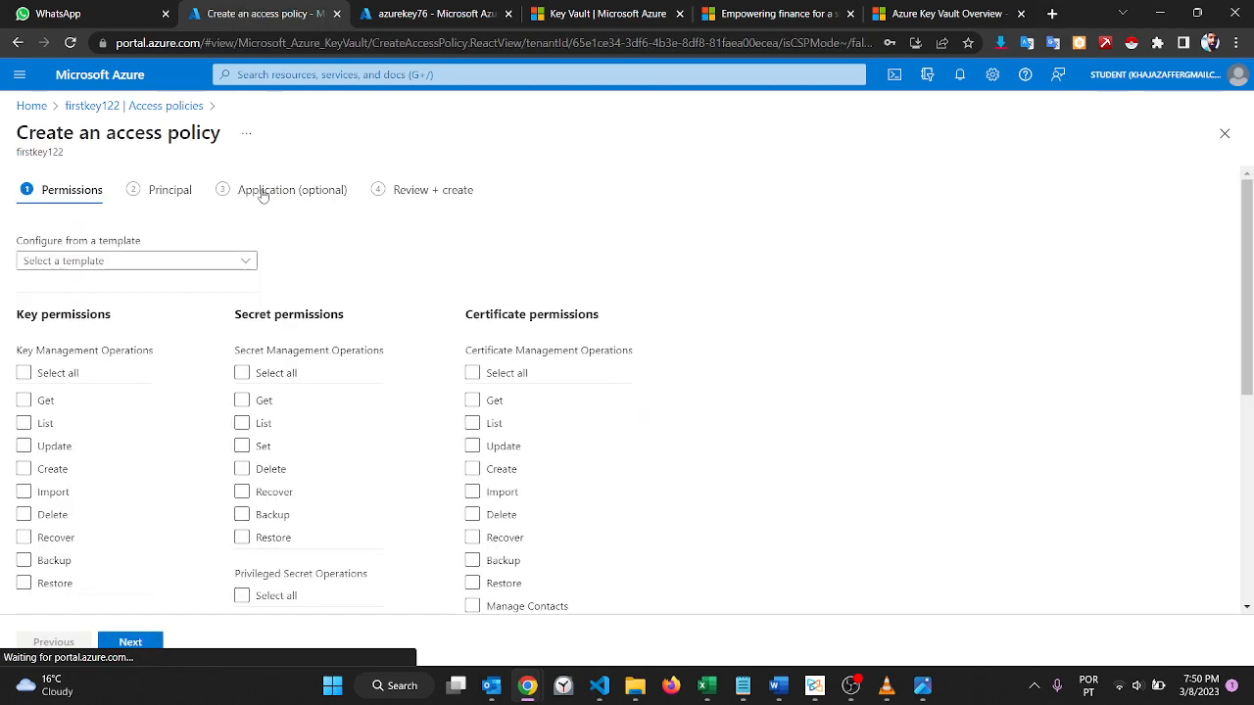
pyautogui.scroll(-2, 266, 253)
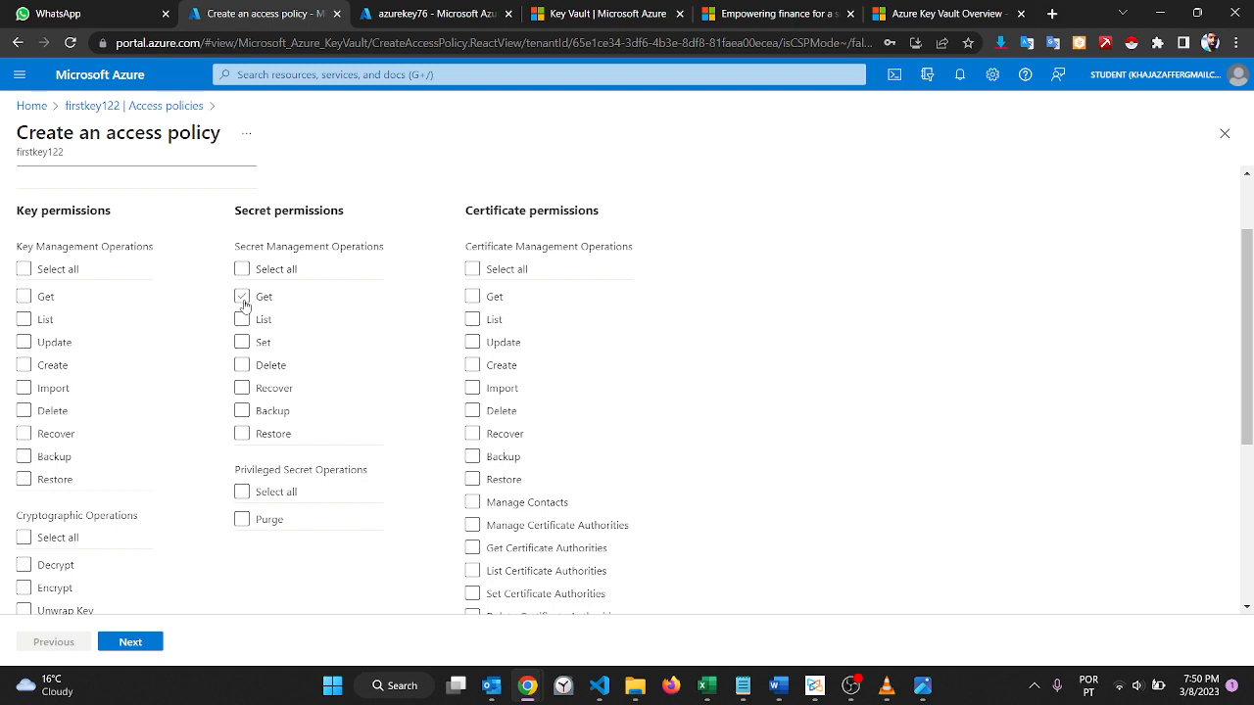
pyautogui.click(243, 298)
pyautogui.click(242, 322)
pyautogui.click(132, 644)
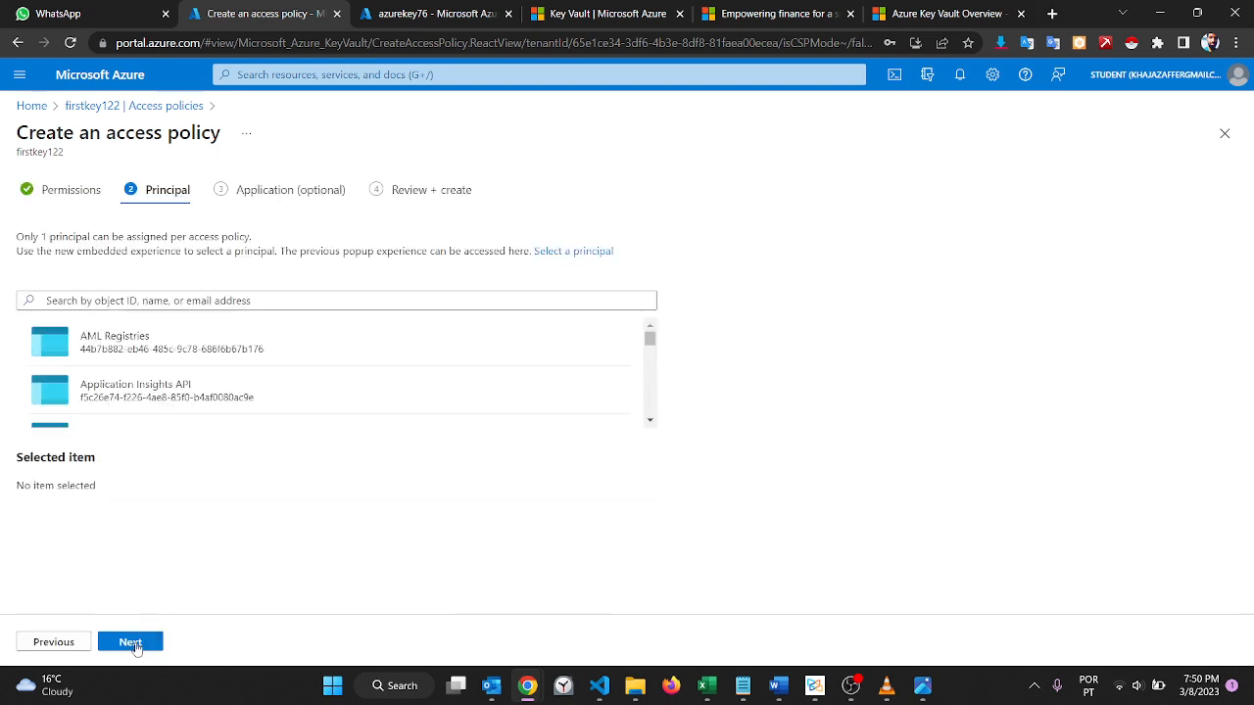
# Step: Select the newly created user as the access policy's principal and proceed to the review without choosing an application
pyautogui.click(318, 303)
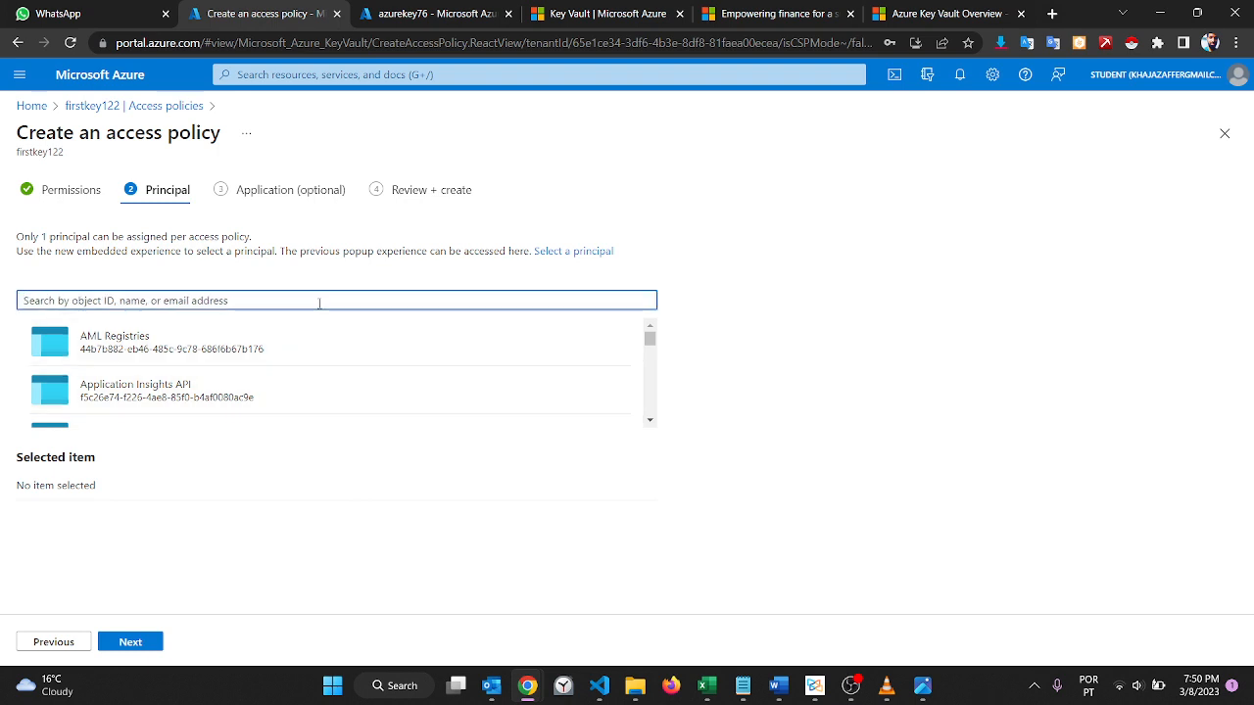
pyautogui.write('gul')
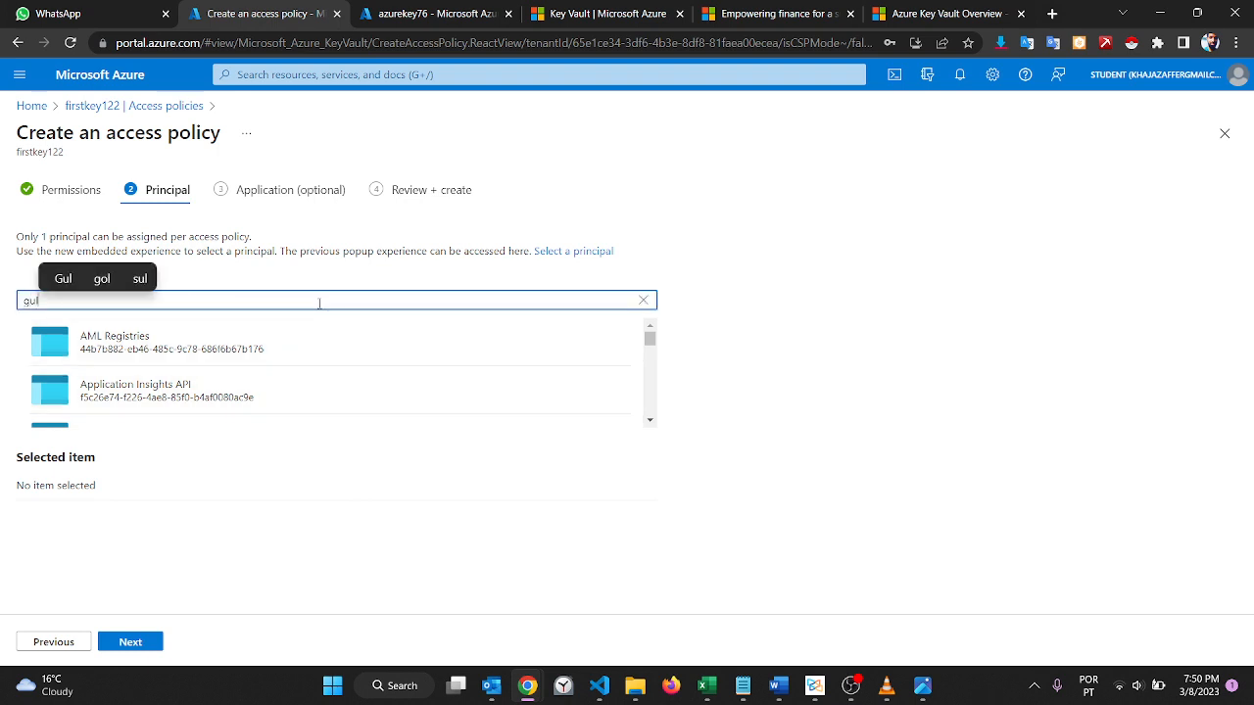
pyautogui.click(159, 349)
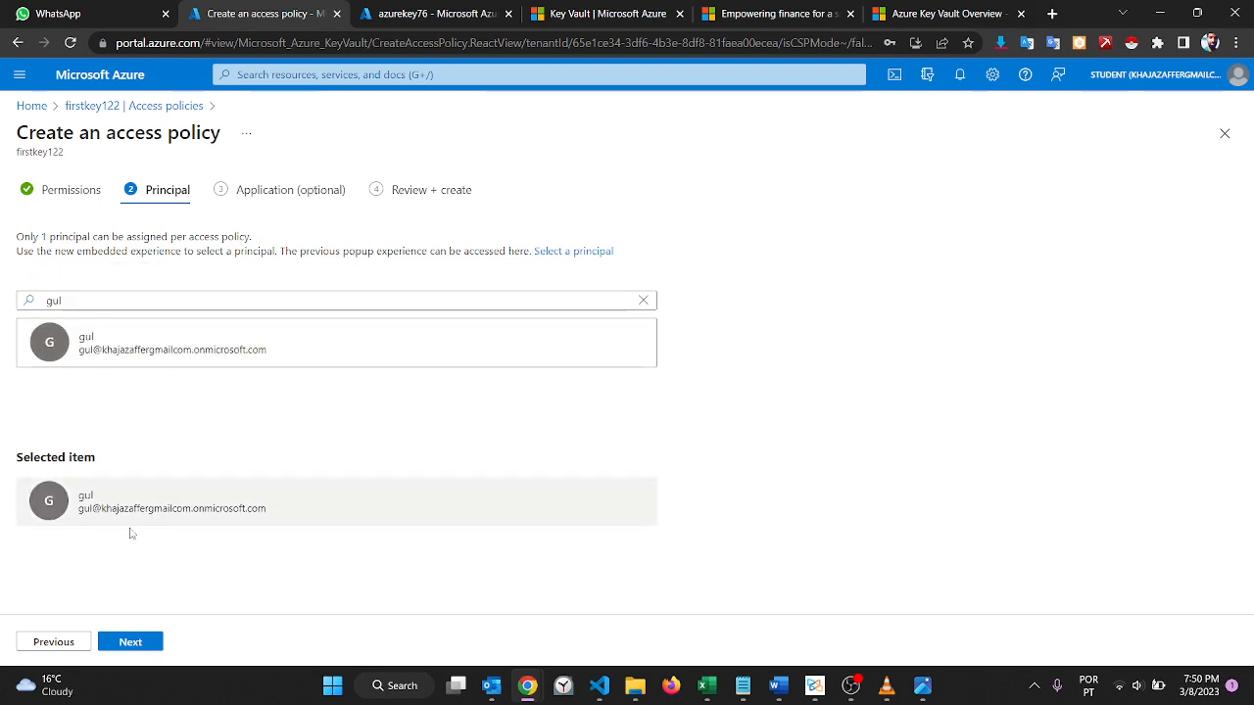
pyautogui.click(131, 641)
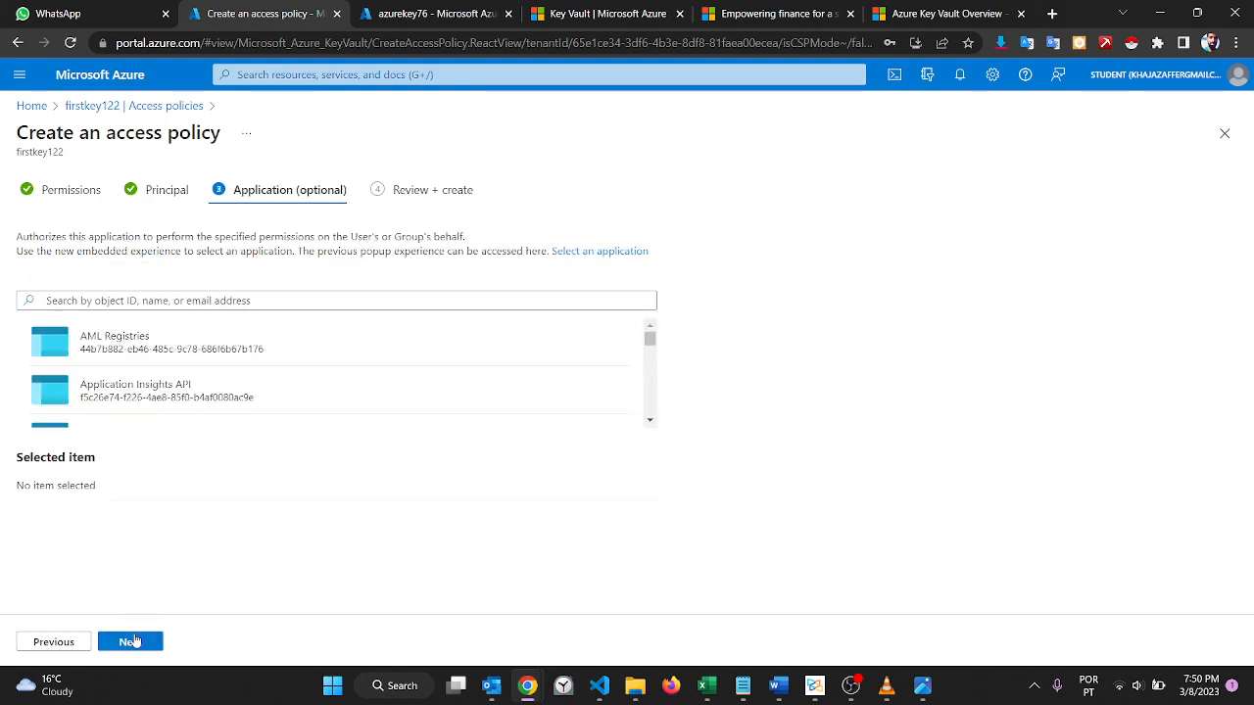
pyautogui.click(132, 642)
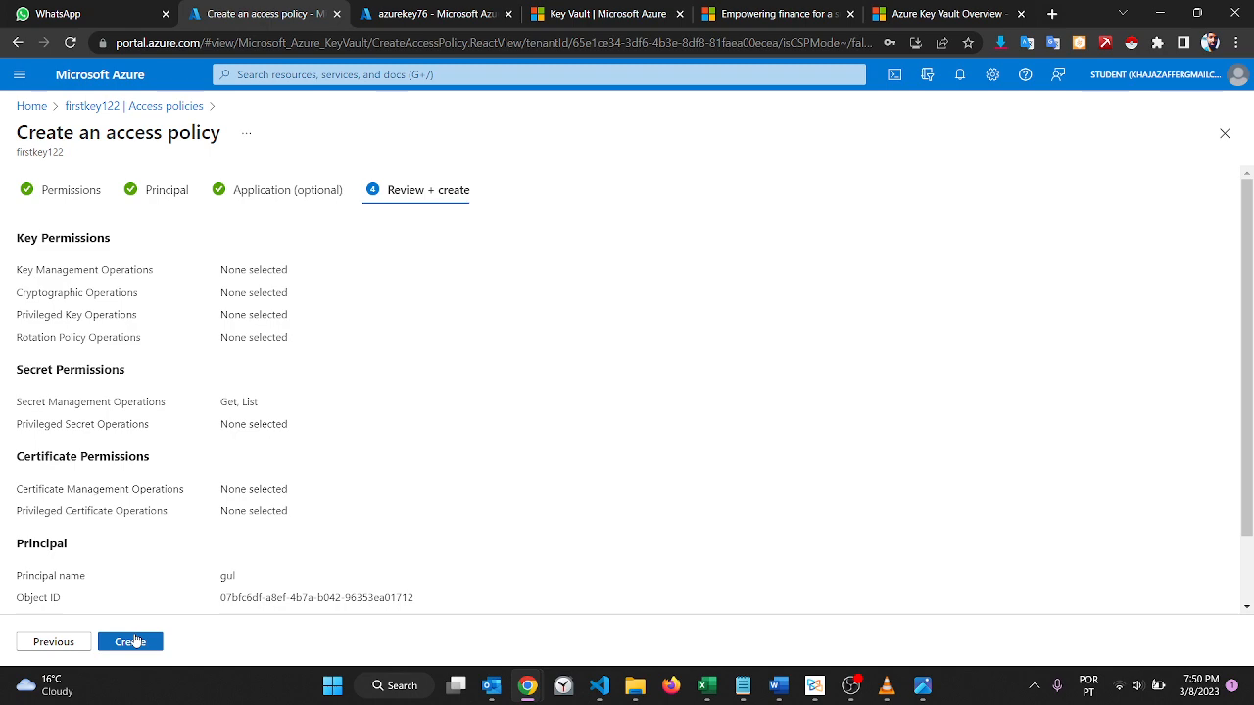
# Step: Review the access policy summary and create the policy on the firstkey122 vault
pyautogui.scroll(-2, 232, 388)
pyautogui.scroll(2, 232, 389)
pyautogui.click(130, 641)
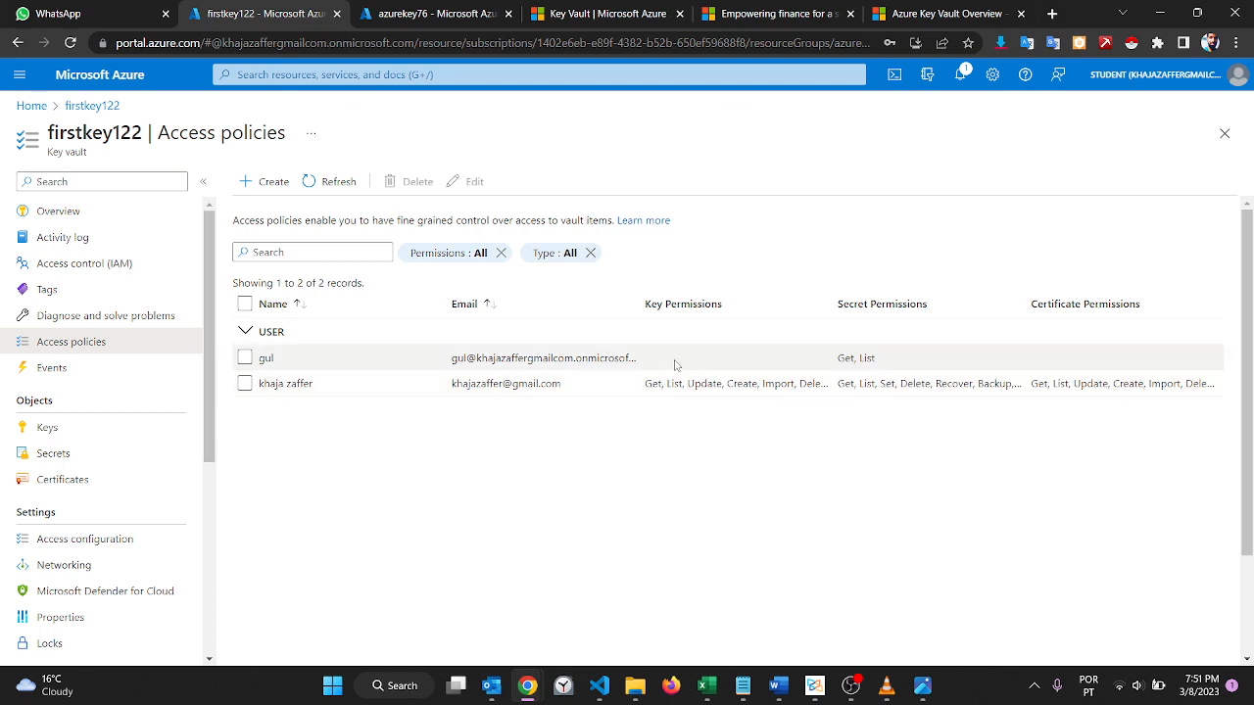
# Step: Switch to the new user's incognito session and reload the firstkey122 Secrets page
pyautogui.moveTo(527, 686)
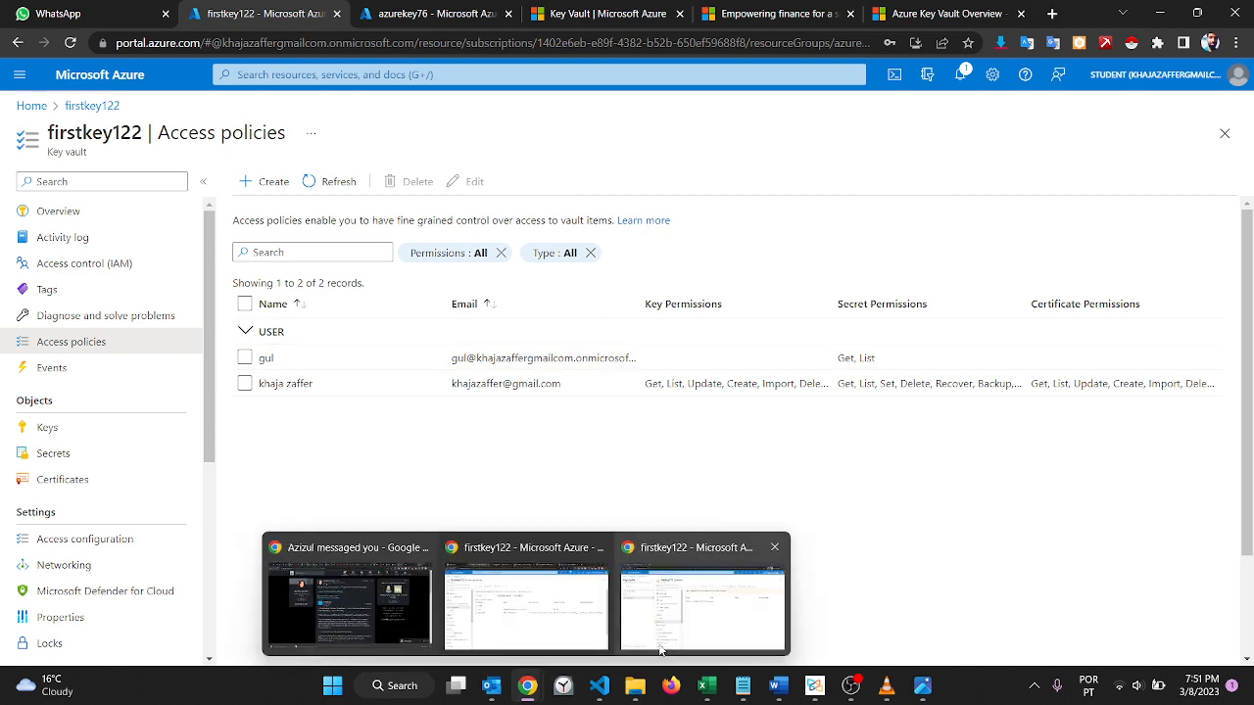
pyautogui.click(661, 649)
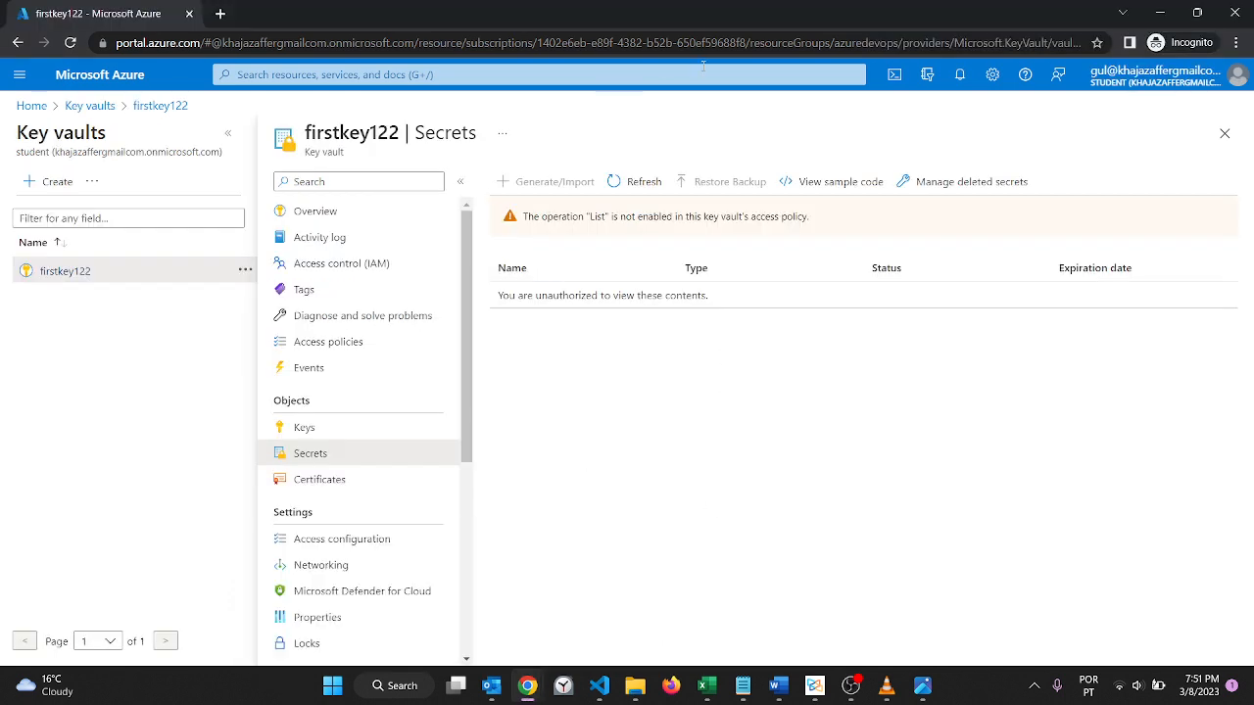
pyautogui.click(744, 48)
pyautogui.press('Return')
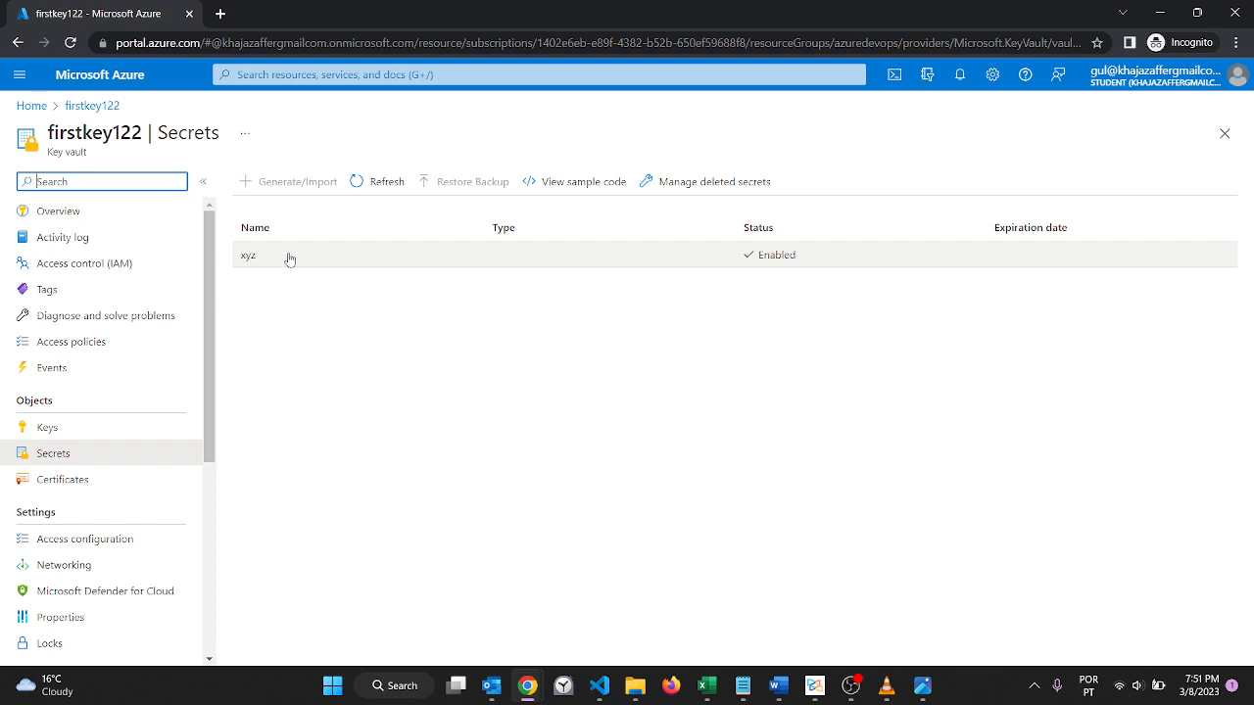
# Step: Reveal the secret value of the xyz secret's current version and return to the firstkey122 secrets list
pyautogui.click(290, 259)
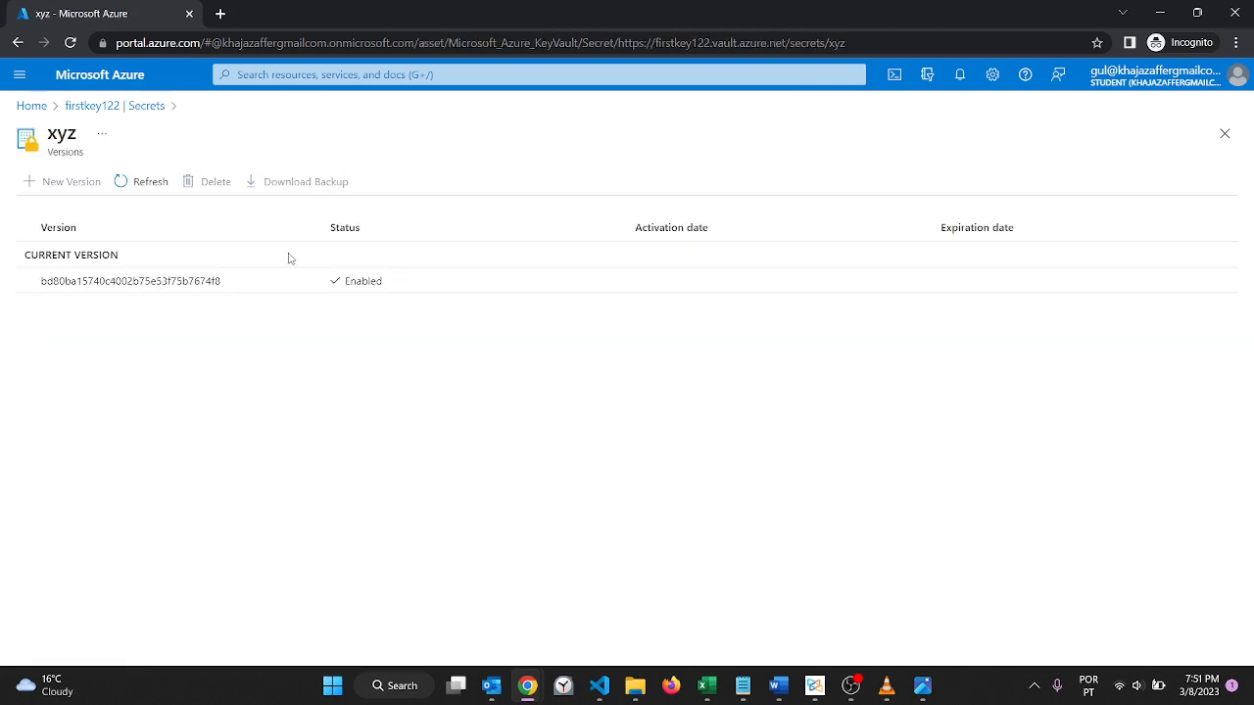
pyautogui.click(164, 282)
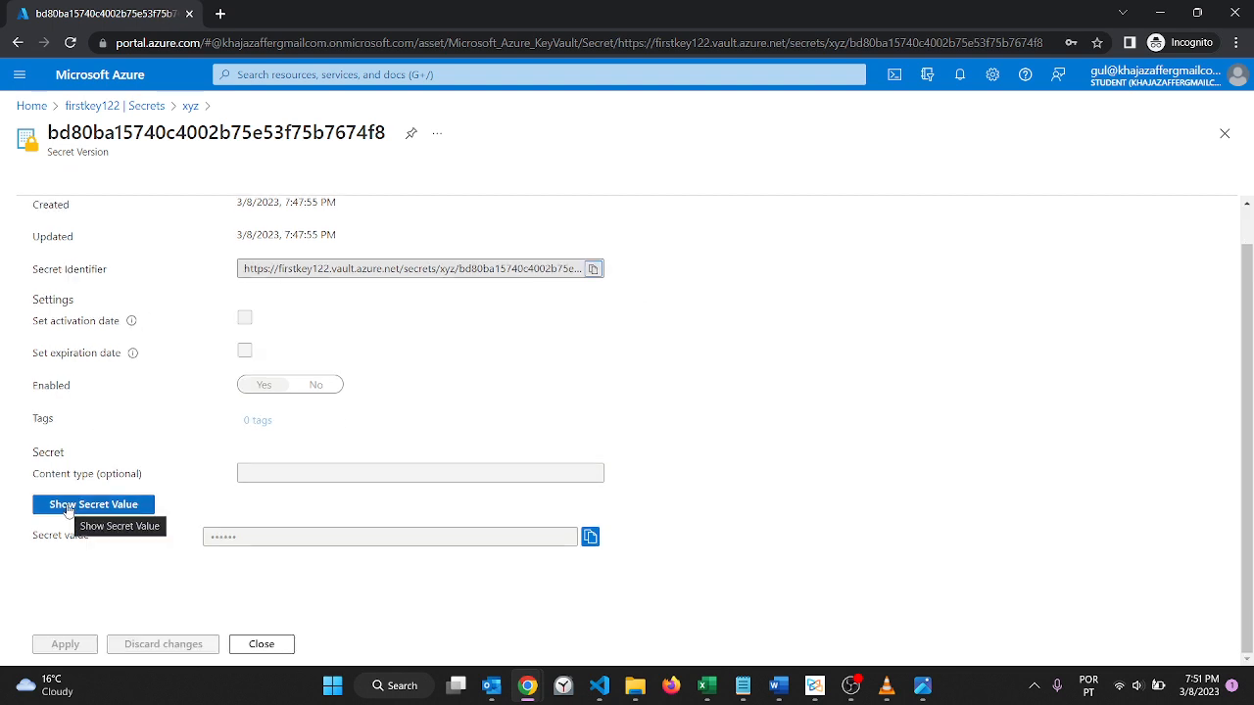
pyautogui.click(68, 506)
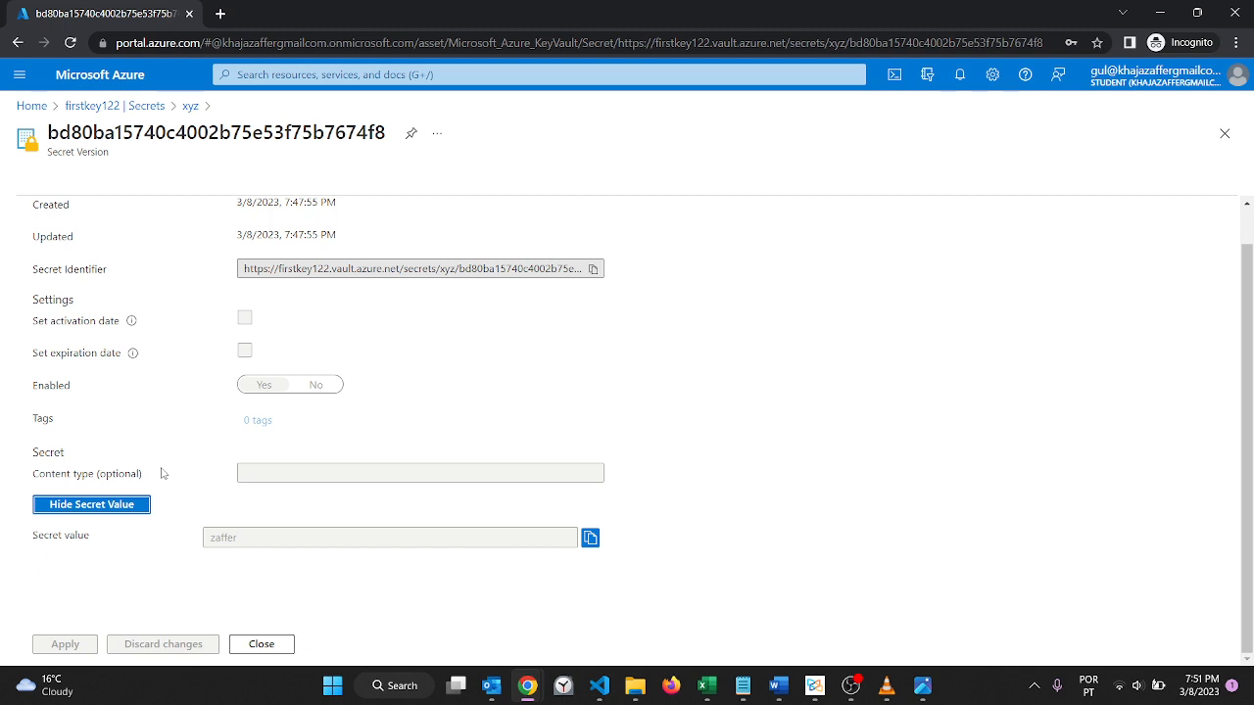
pyautogui.click(94, 108)
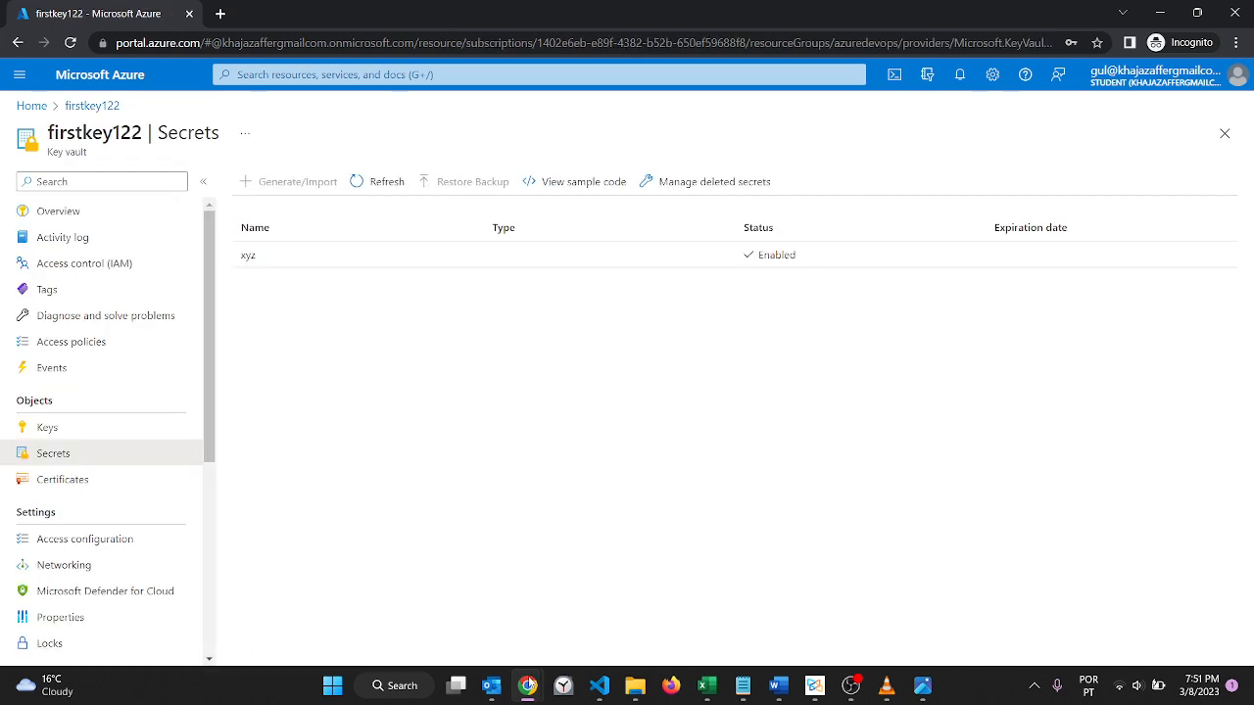
# Step: Highlight the pricing tier on the firstkey122 overview in the administrator's session, and bring up the Azure Key Vault notes in Notepad
pyautogui.moveTo(530, 682)
pyautogui.click(545, 632)
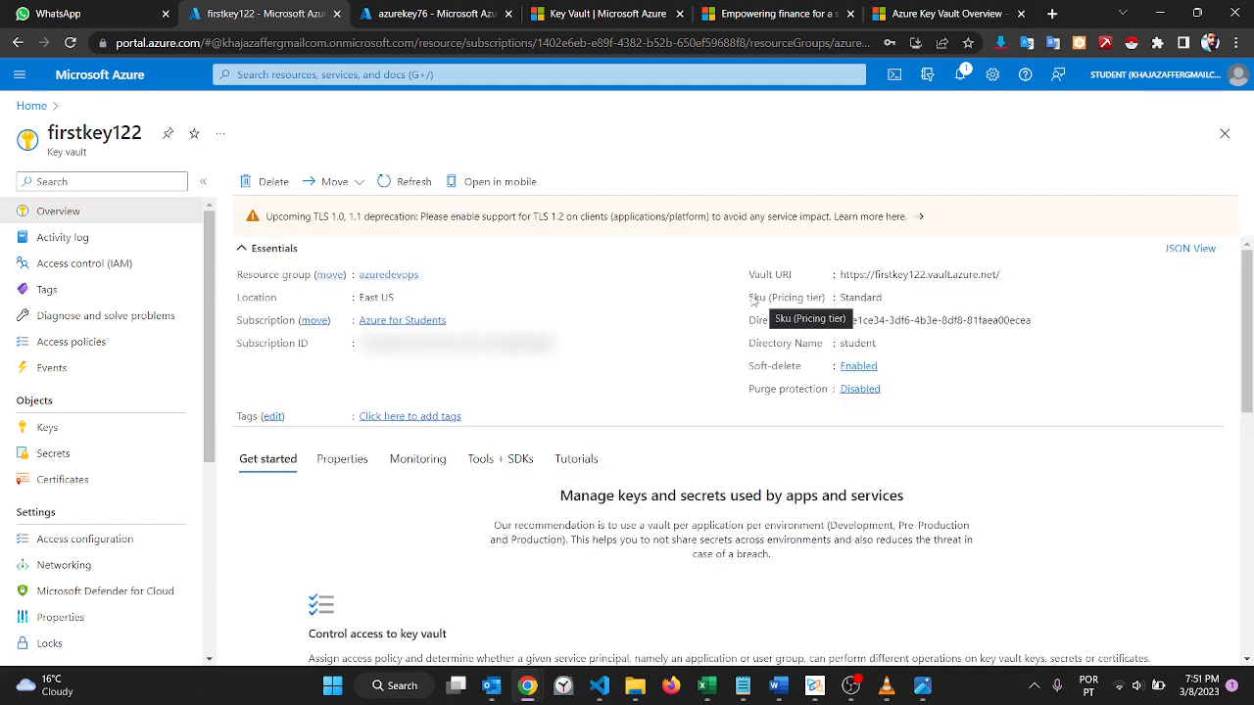
pyautogui.moveTo(750, 298); pyautogui.dragTo(883, 299)
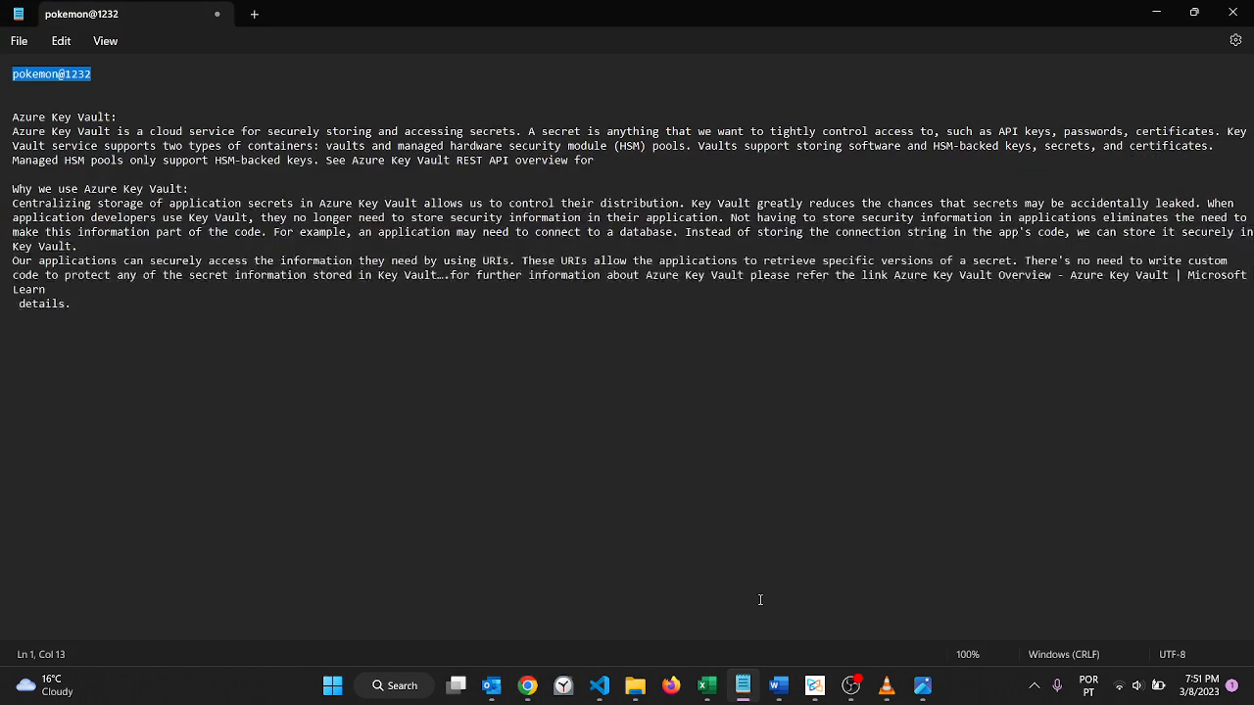
pyautogui.click(743, 687)
# Step: Go to the portal home page in both the new user's session and the administrator's session
pyautogui.moveTo(528, 692)
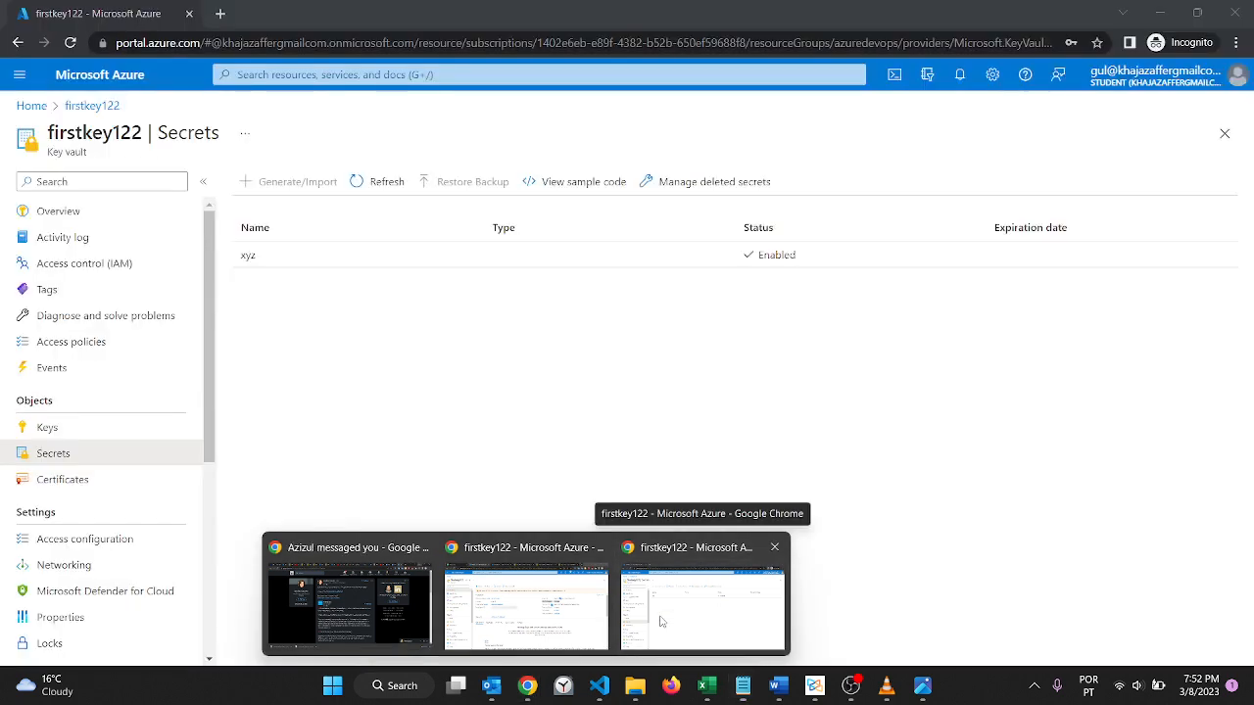
pyautogui.click(661, 621)
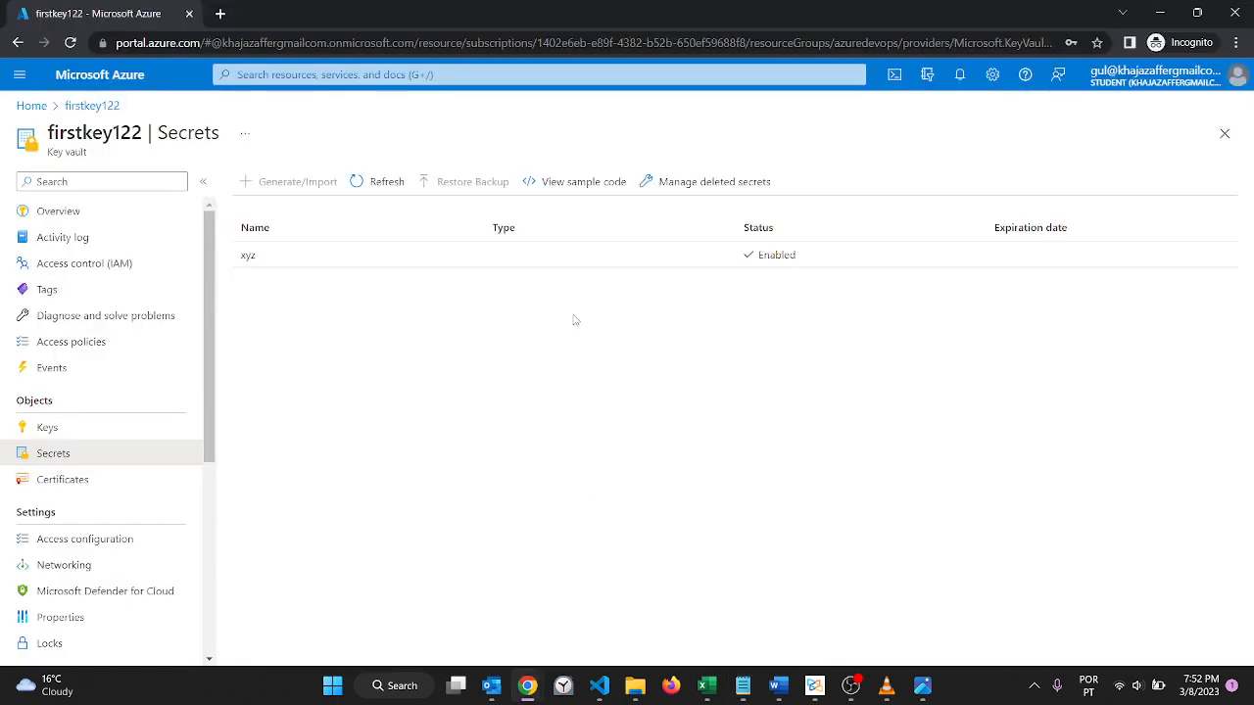
pyautogui.click(27, 105)
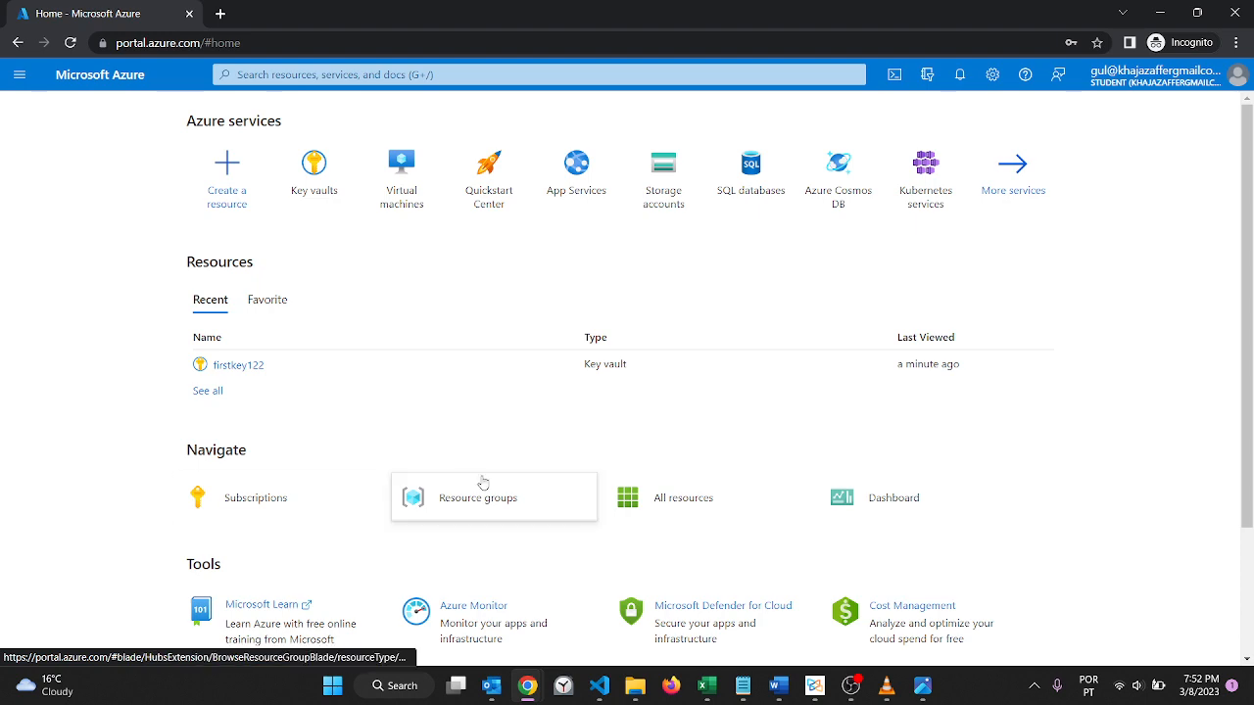
pyautogui.moveTo(527, 687)
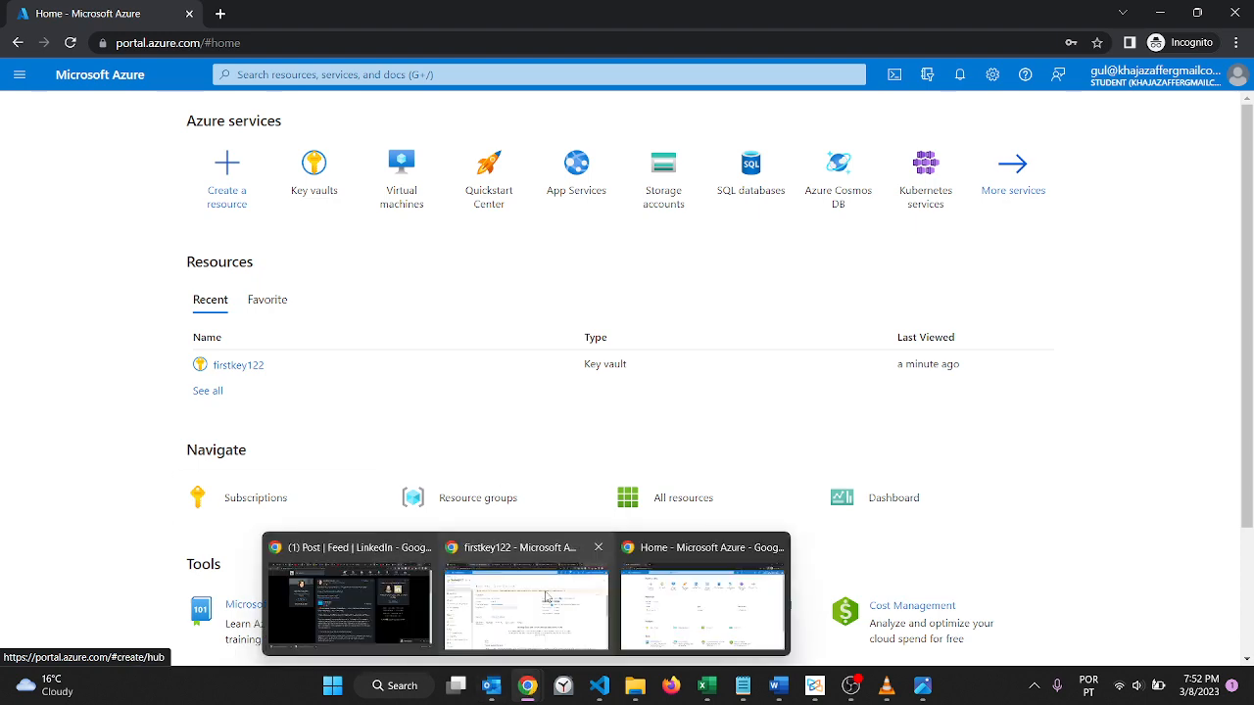
pyautogui.click(525, 607)
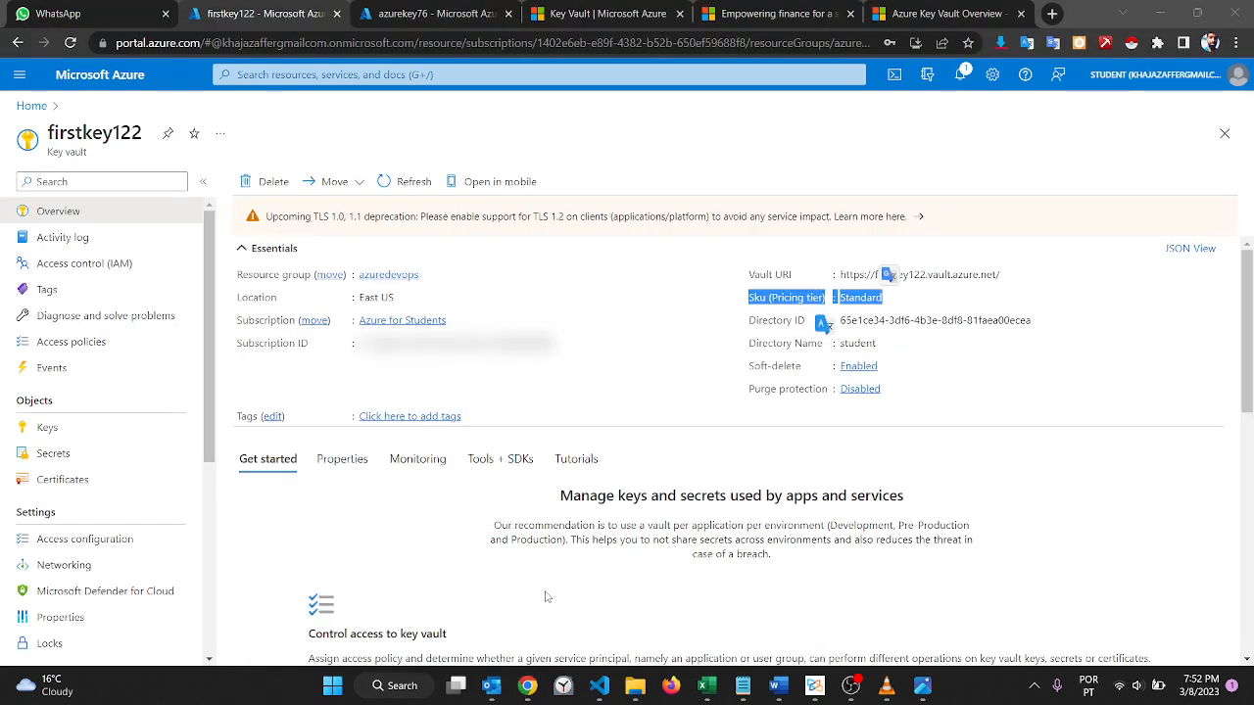
pyautogui.click(26, 107)
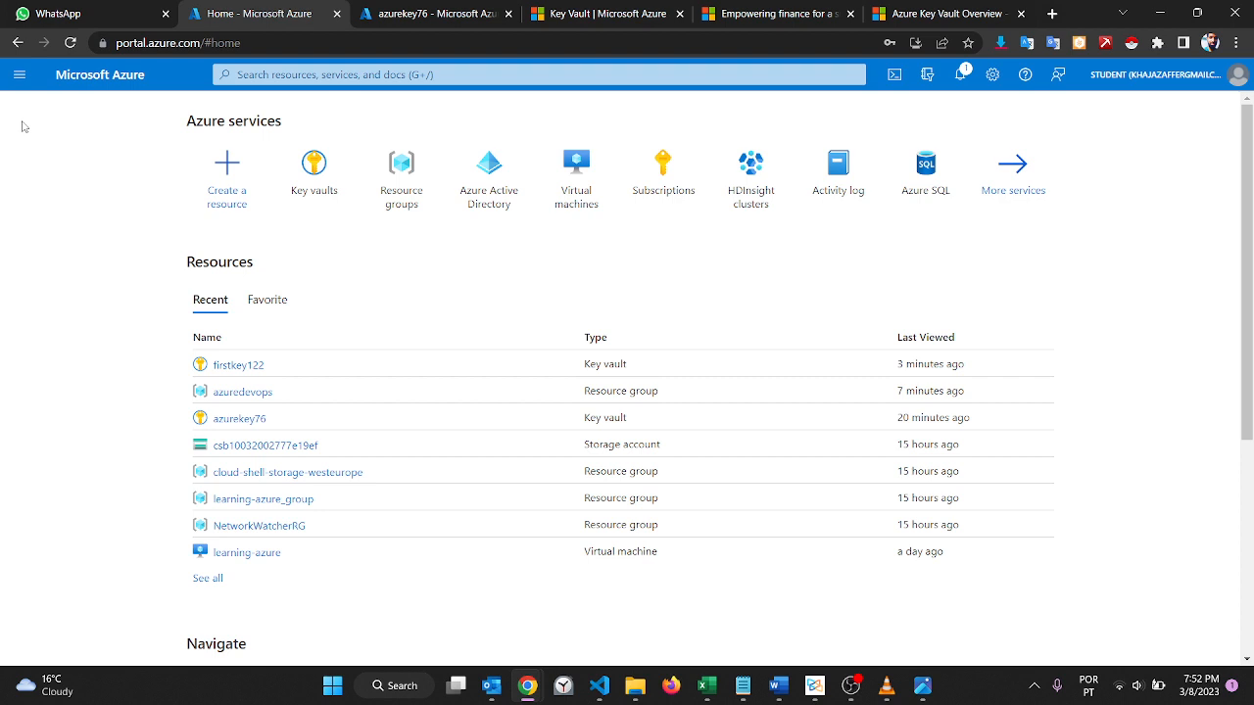
# Step: Search the portal for "redeploy", view the Deployment Scripts page and return to the home page
pyautogui.click(238, 75)
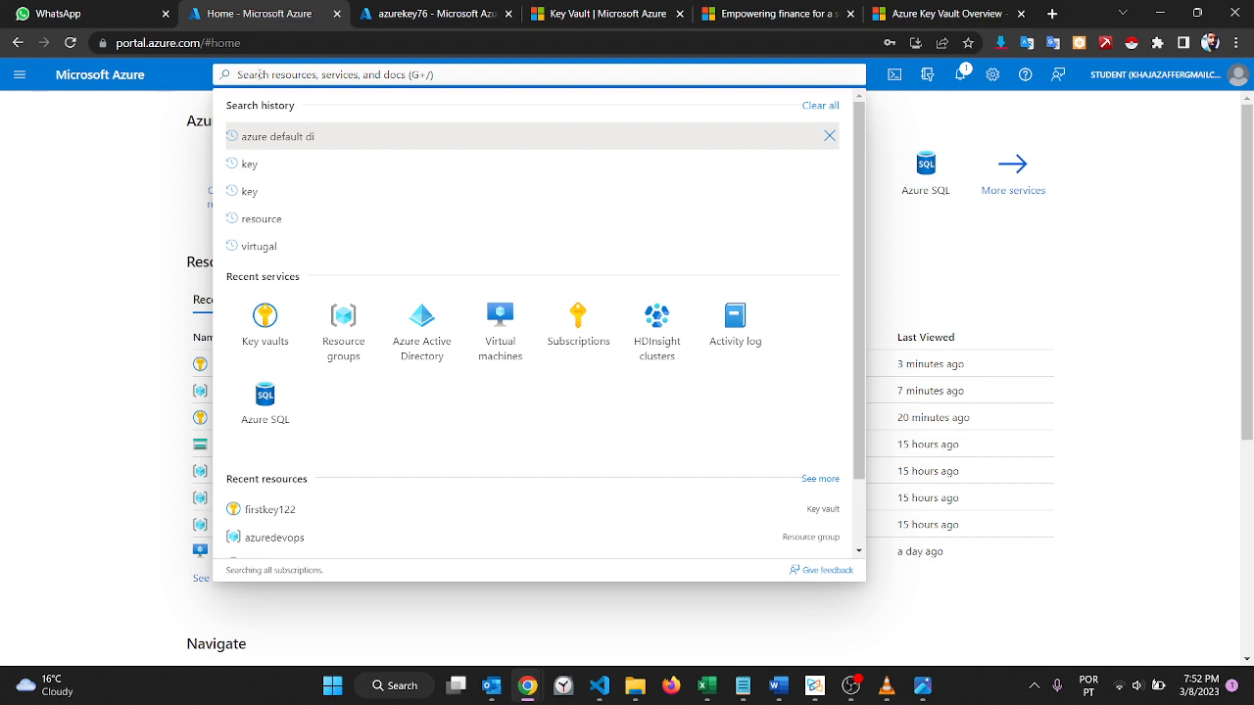
pyautogui.write('red')
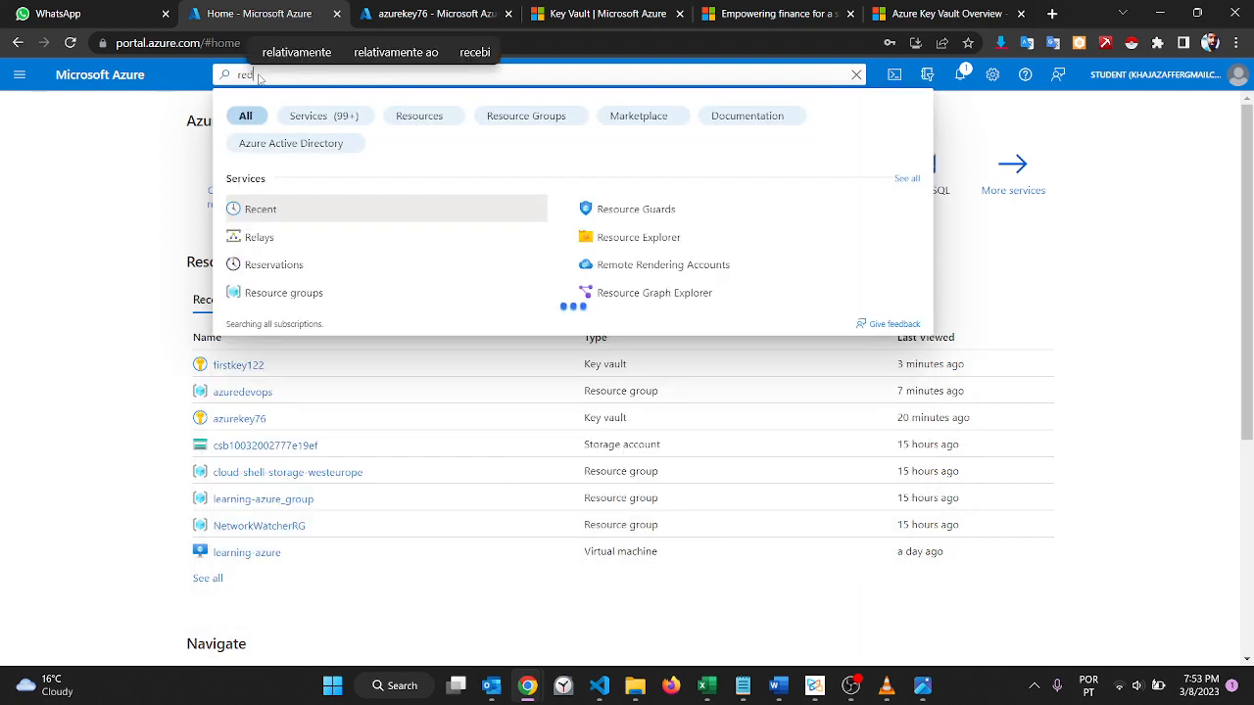
pyautogui.write('eploy')
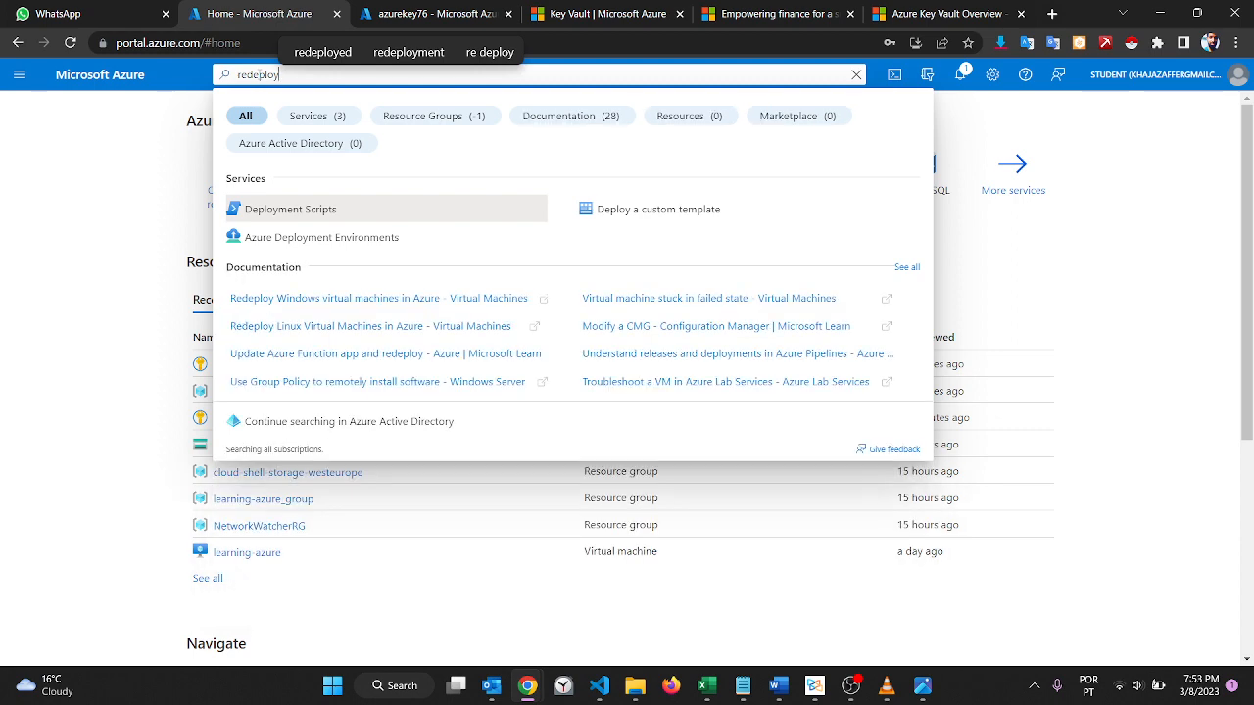
pyautogui.press('Return')
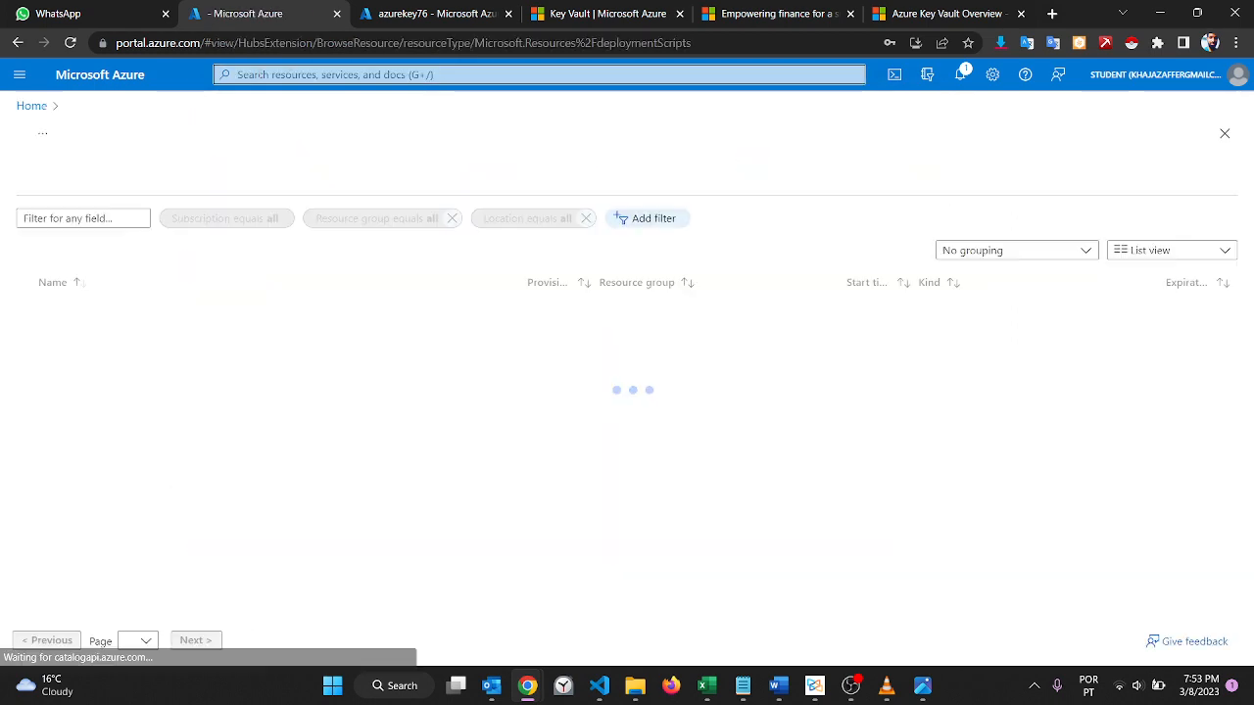
pyautogui.click(24, 106)
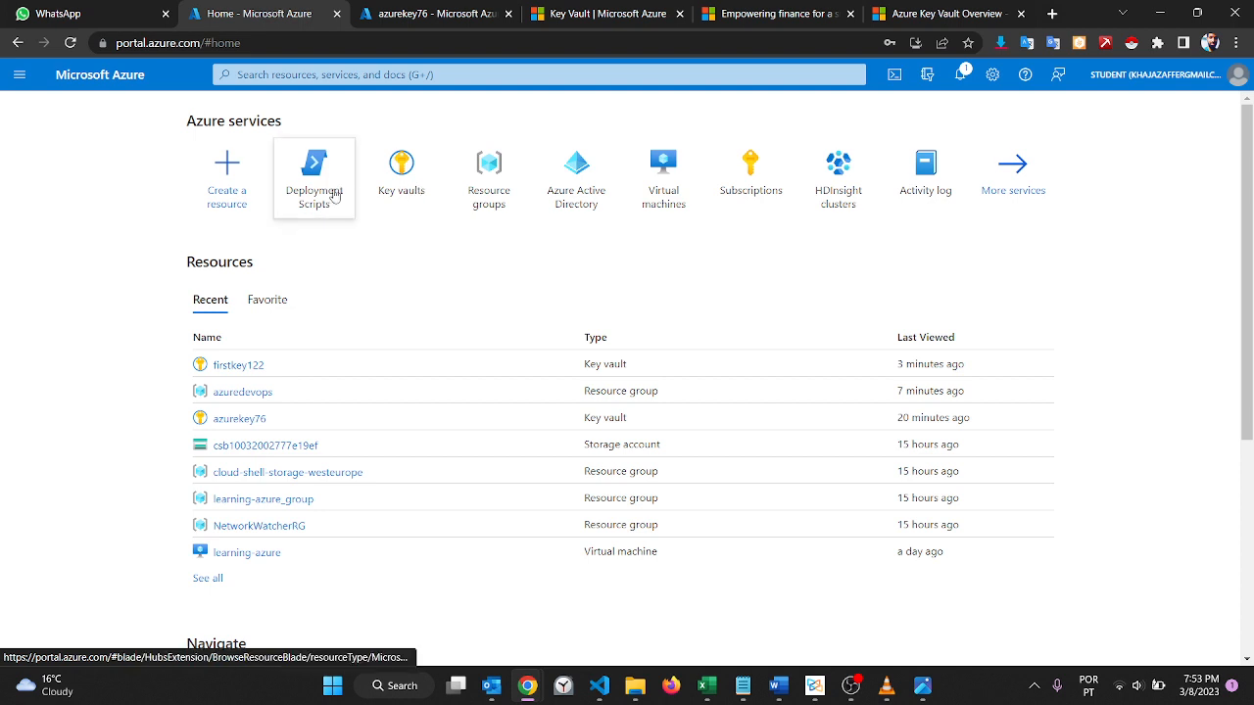
pyautogui.moveTo(405, 198)
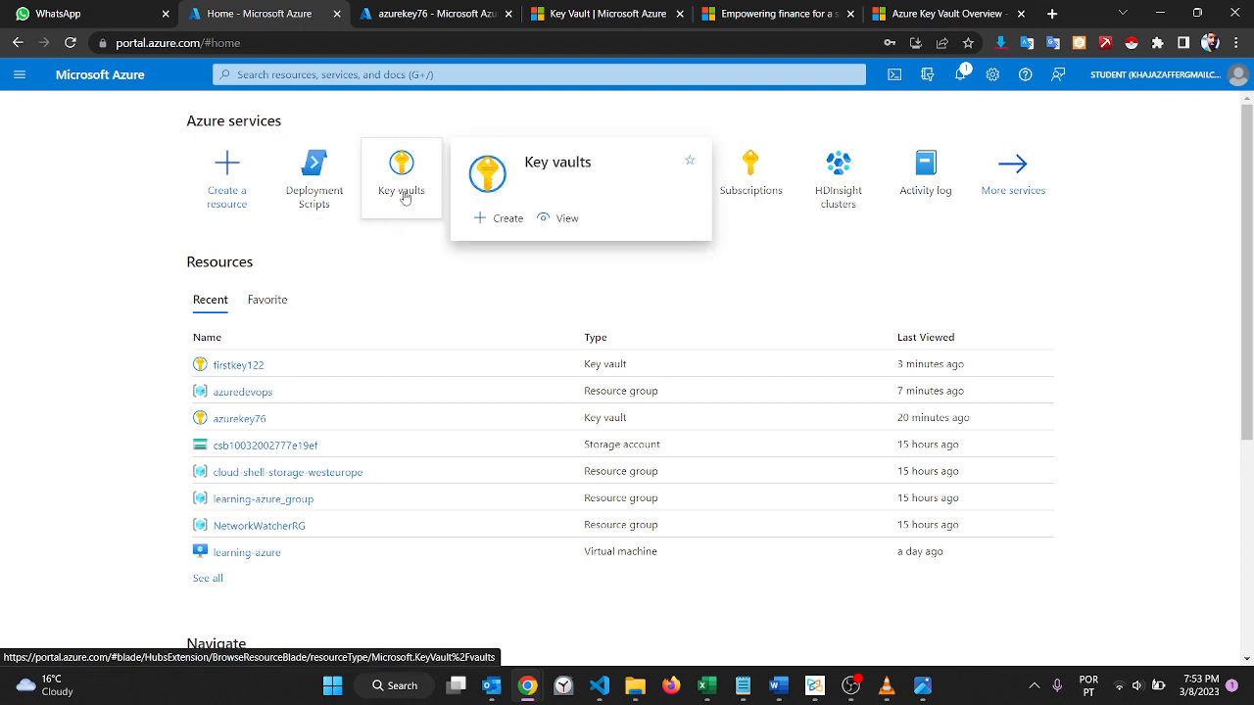
pyautogui.click(462, 73)
pyautogui.write('vim')
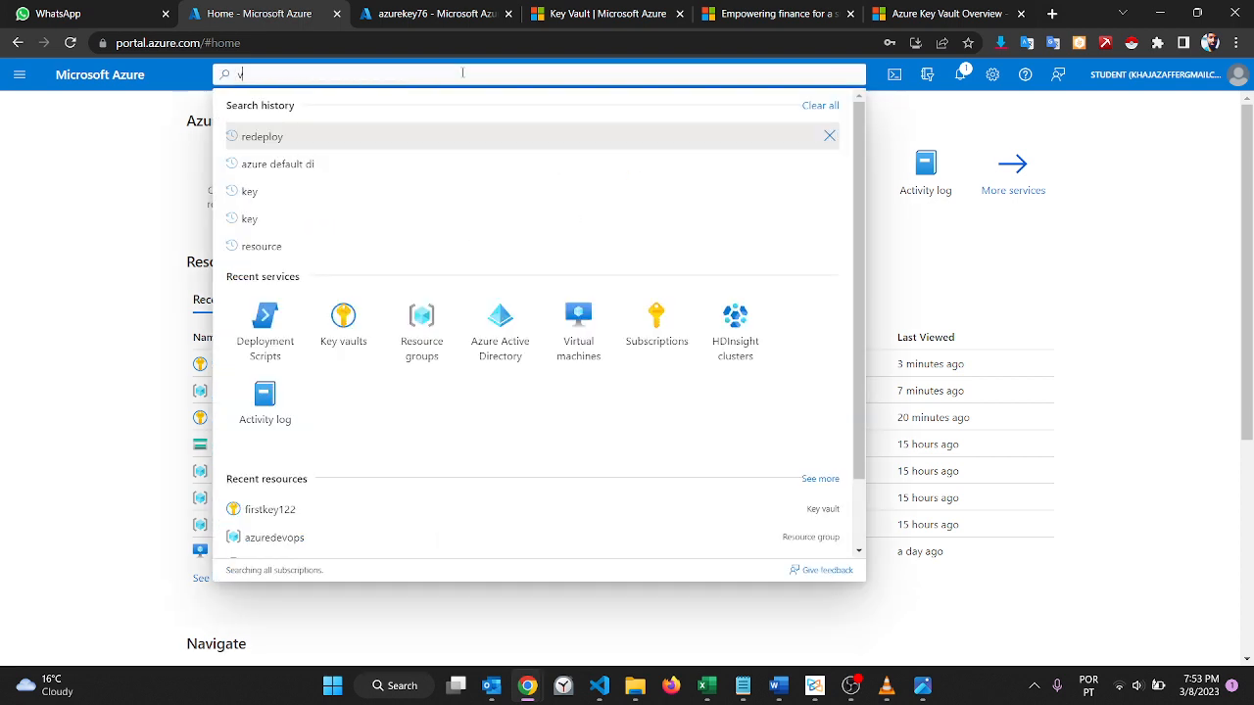
pyautogui.press('BackSpace')
pyautogui.press('BackSpace')
pyautogui.press('BackSpace')
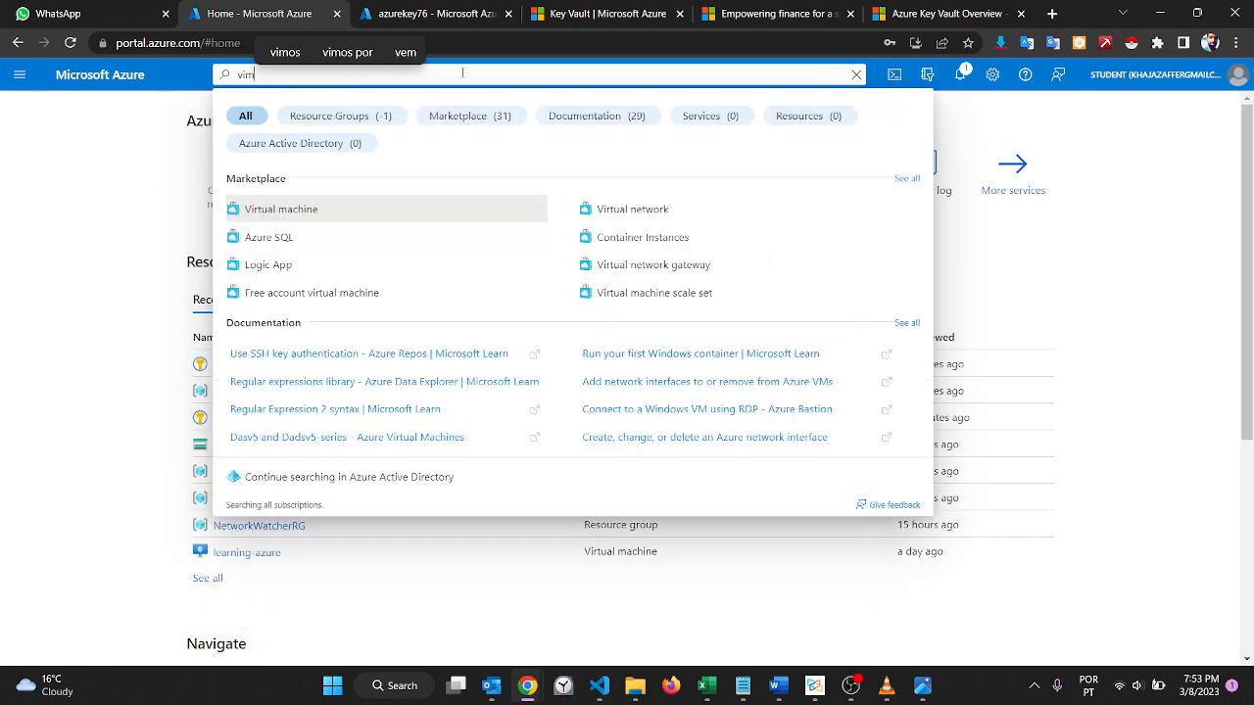
pyautogui.press('Escape')
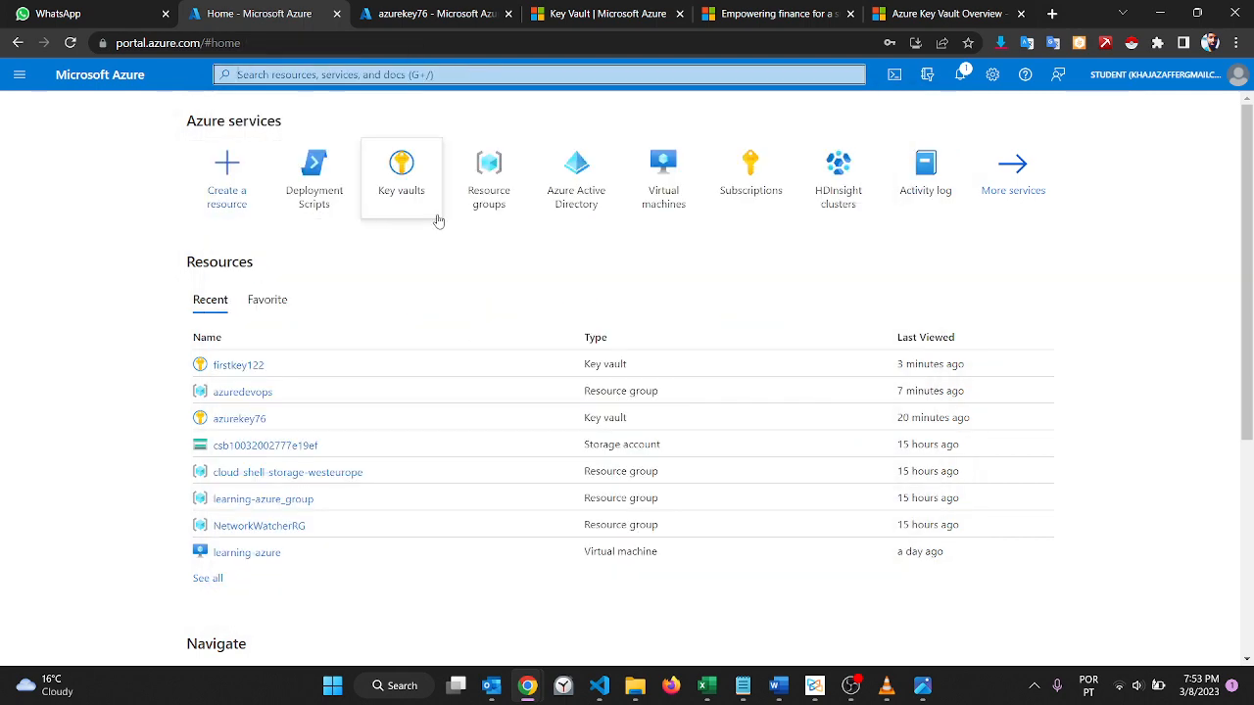
# Step: Open the learning-azure virtual machine from the list of virtual machines
pyautogui.click(658, 184)
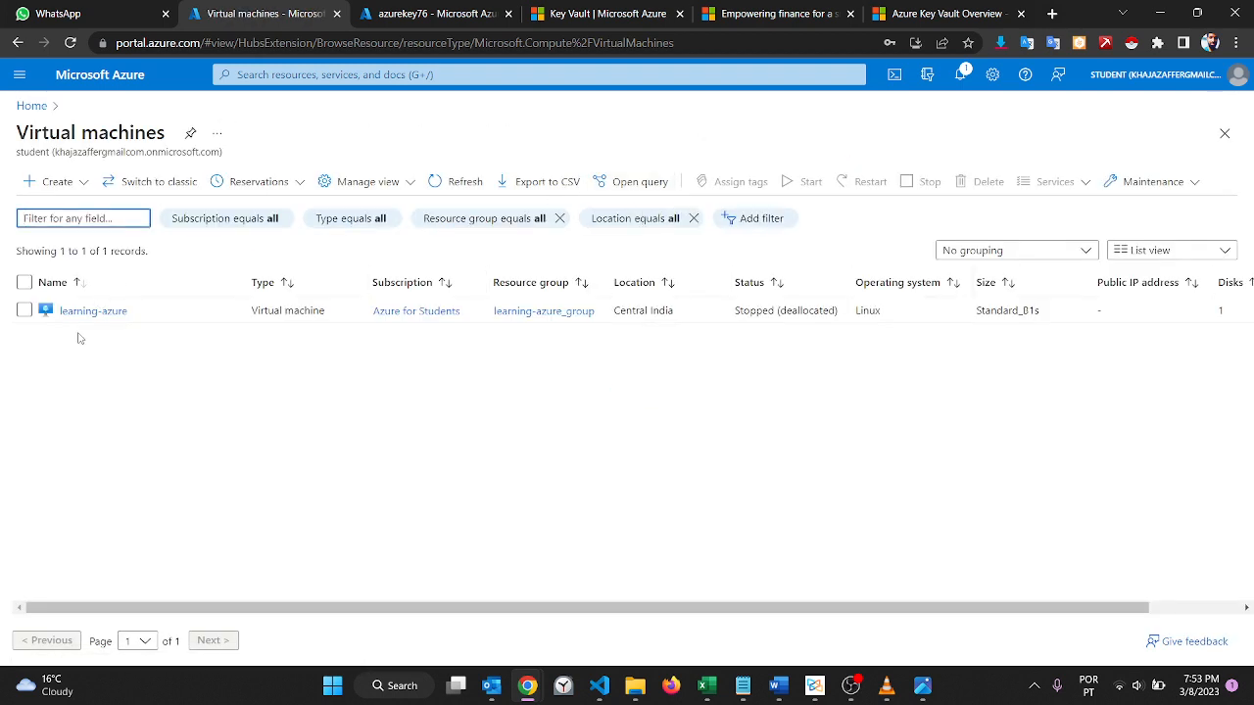
pyautogui.click(110, 312)
pyautogui.click(111, 313)
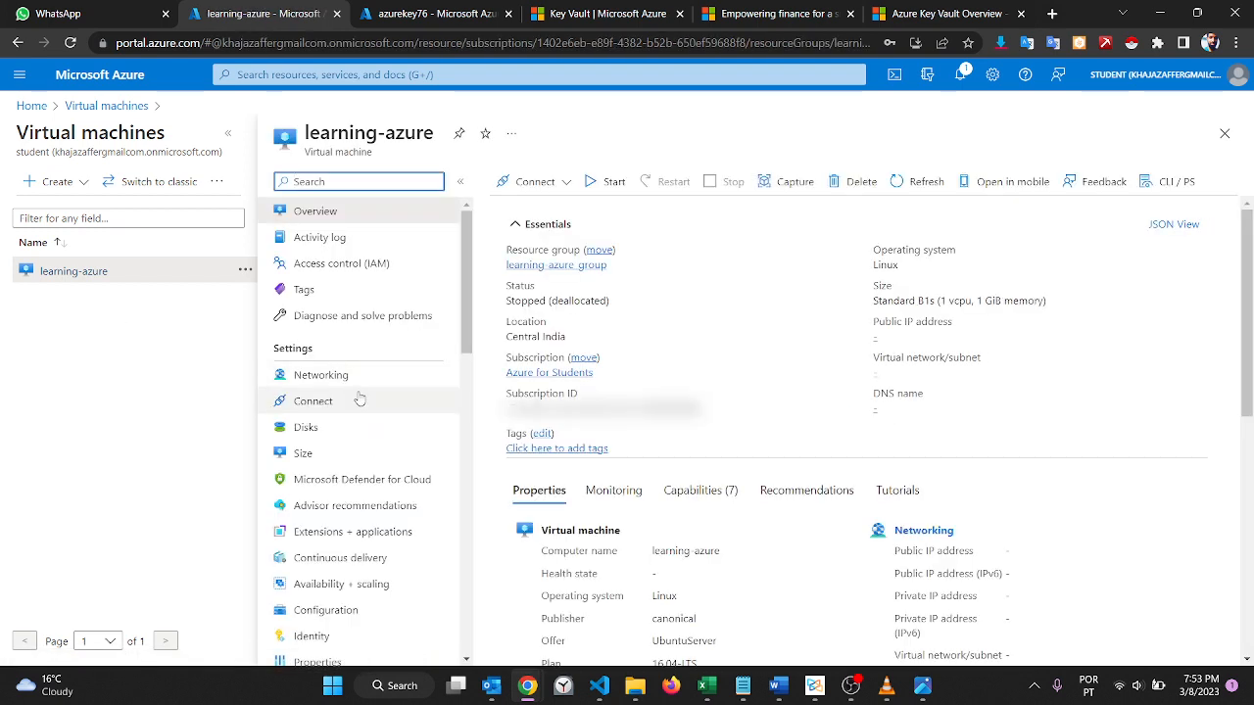
# Step: Examine the settings, operations and help options available for the learning-azure virtual machine, and view its Connect page
pyautogui.scroll(-3, 359, 398)
pyautogui.scroll(-3, 359, 397)
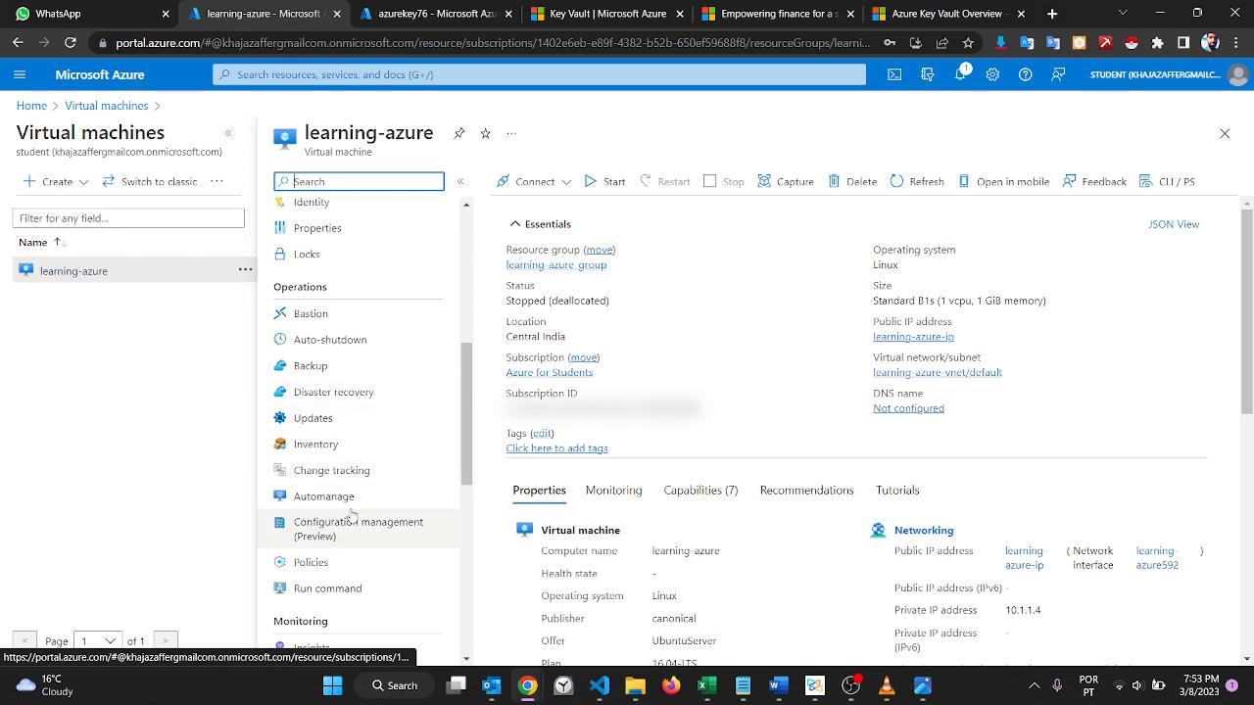
pyautogui.scroll(-3, 383, 391)
pyautogui.scroll(-3, 386, 391)
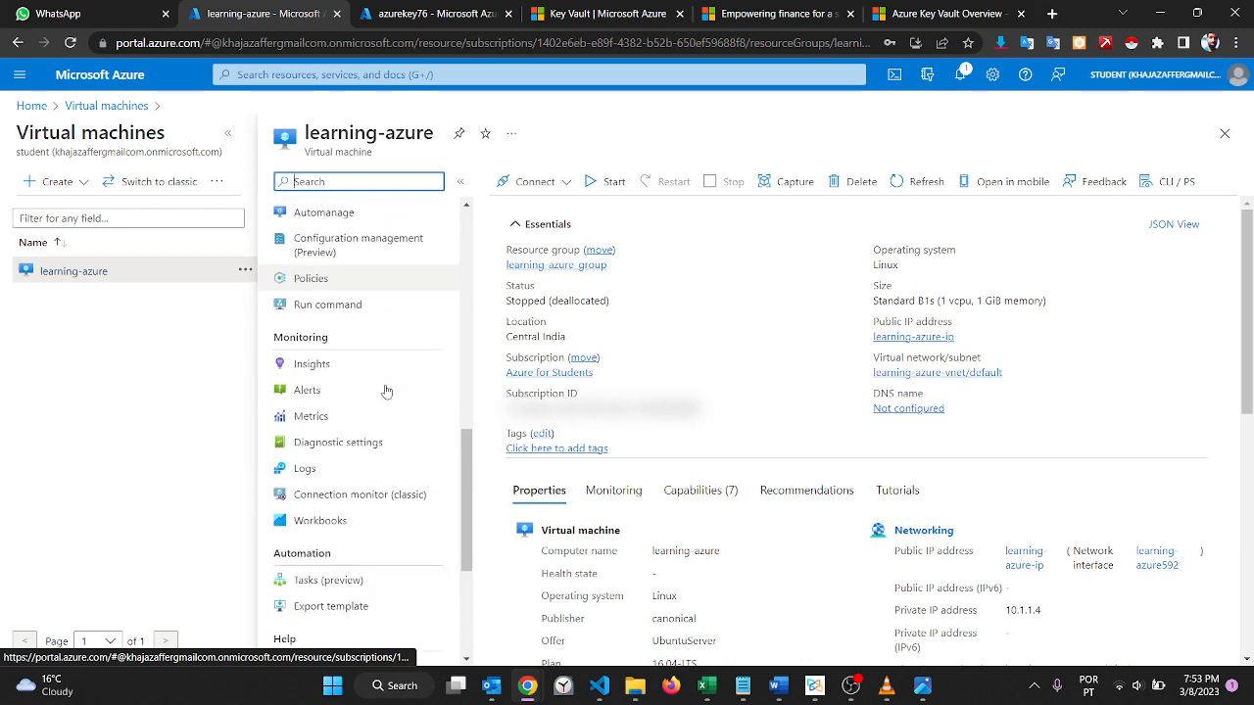
pyautogui.scroll(-1, 385, 390)
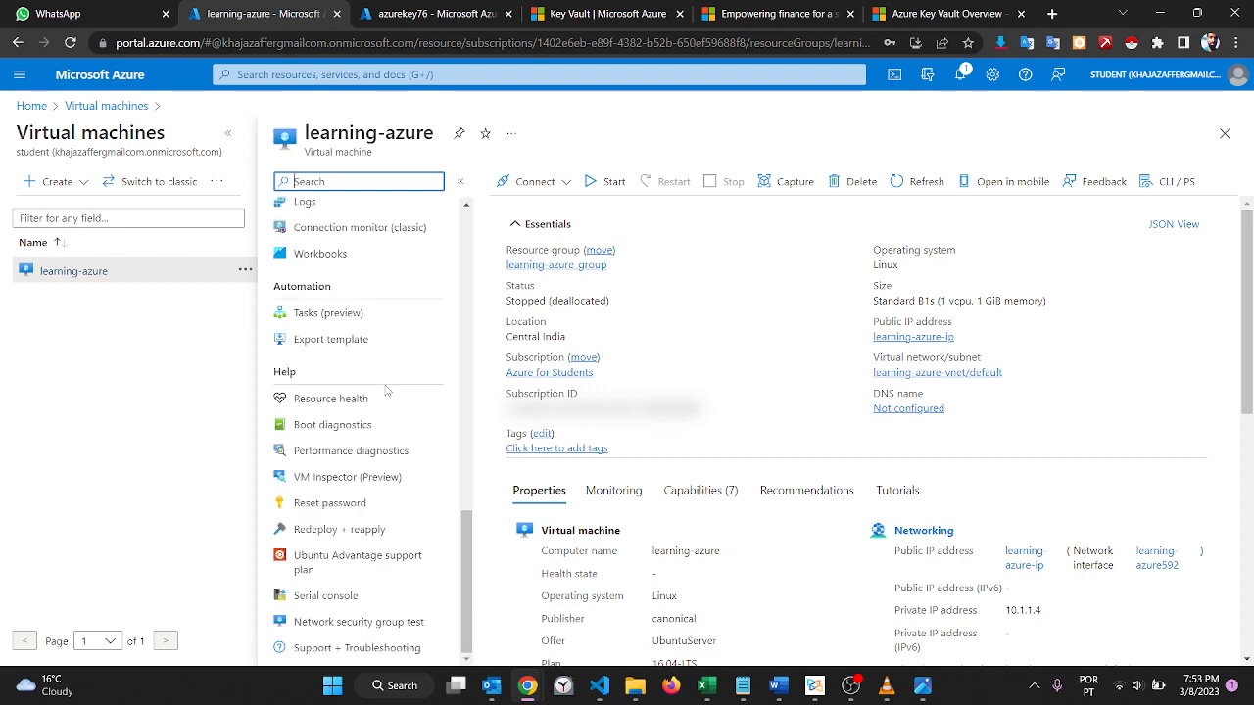
pyautogui.scroll(4, 386, 390)
pyautogui.scroll(4, 386, 391)
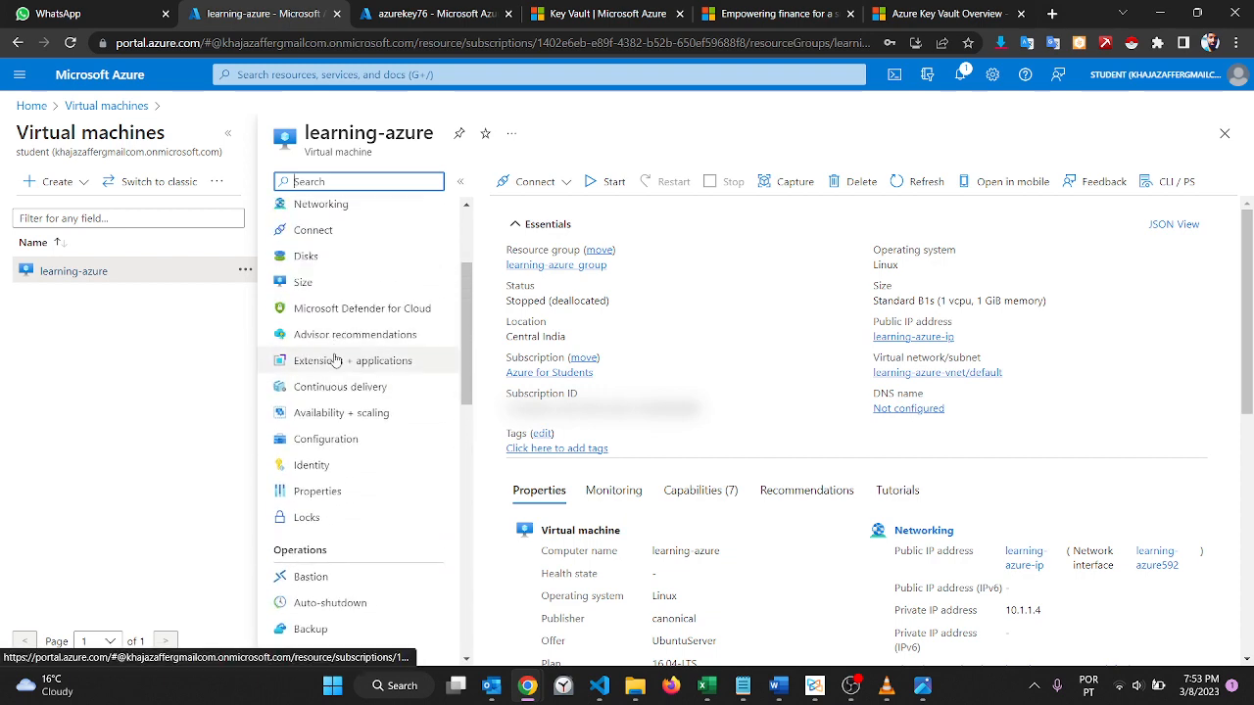
pyautogui.scroll(2, 333, 359)
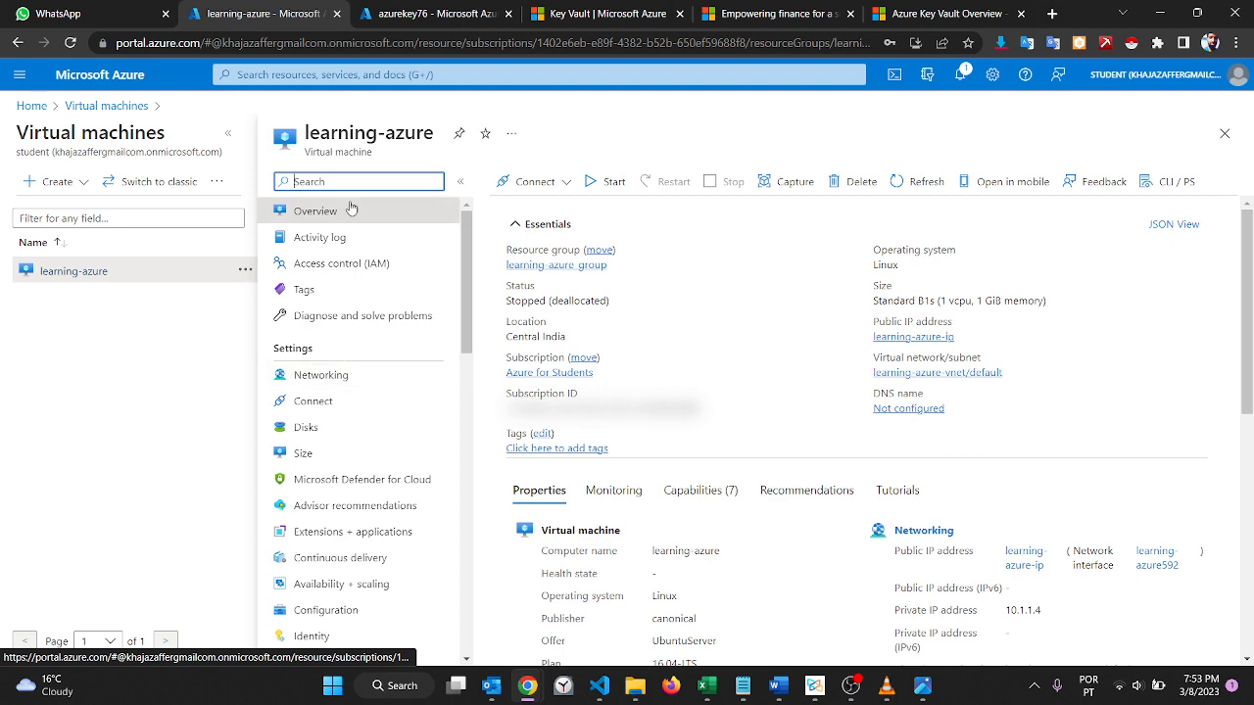
pyautogui.click(311, 409)
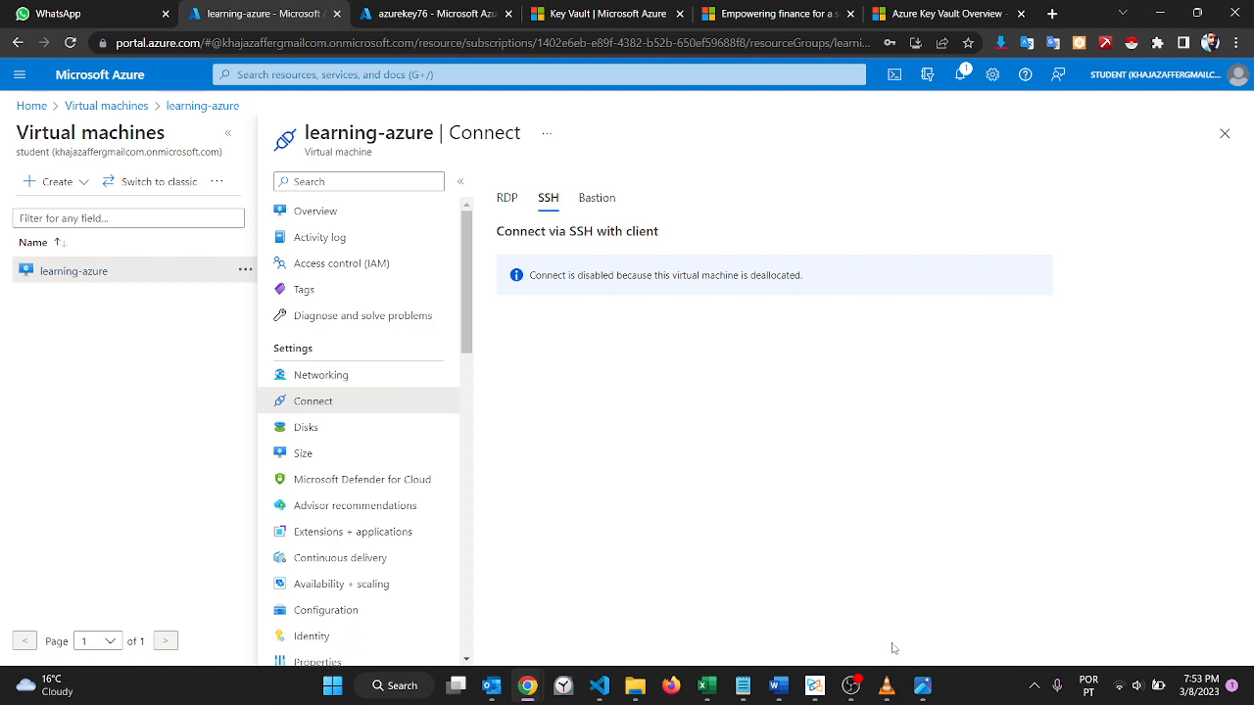
pyautogui.moveTo(858, 685)
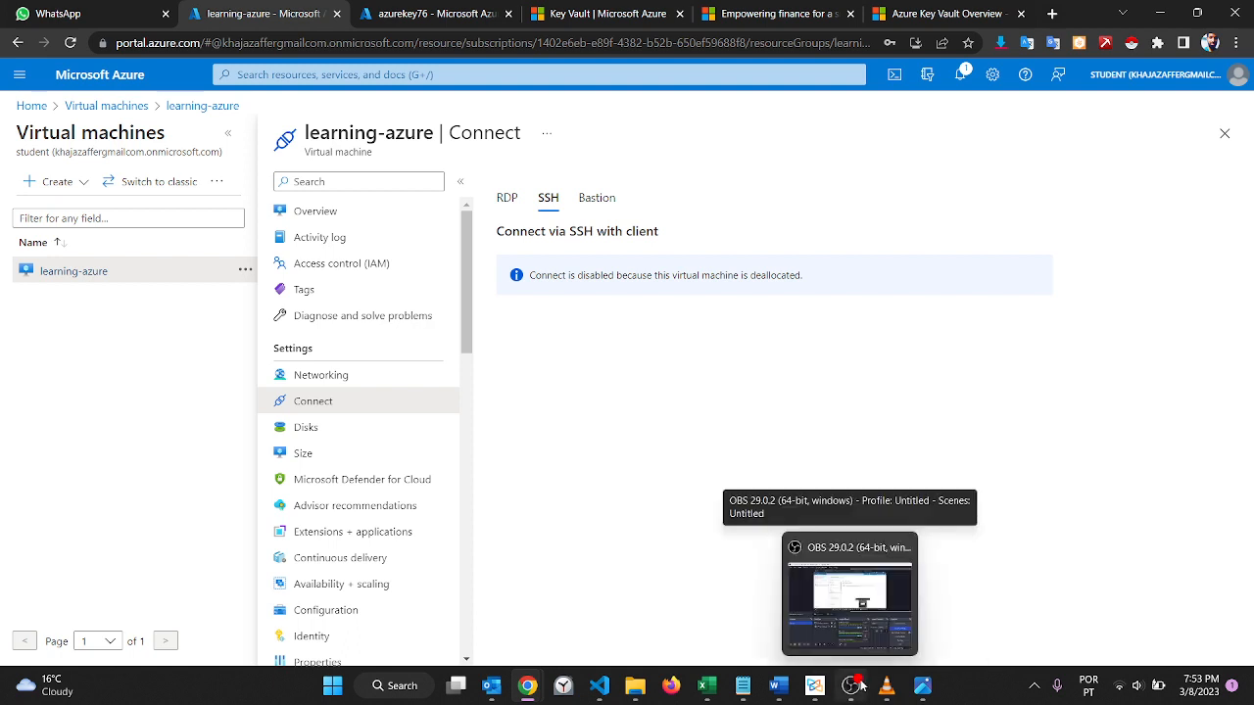